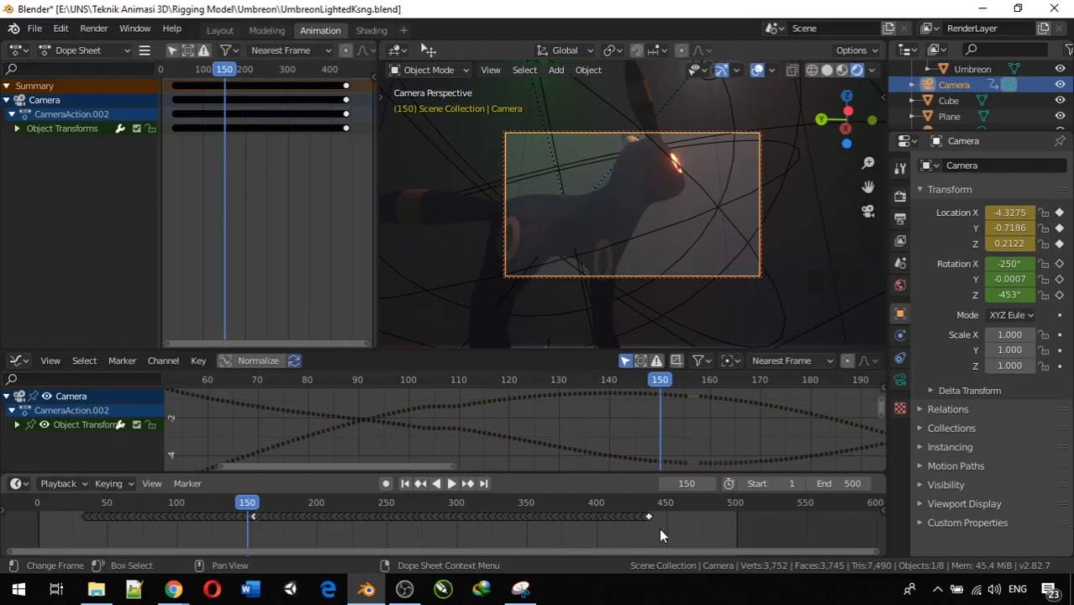
- Delete all of the camera's existing animation keyframes
{"action": "left_click_drag", "start_coordinate": [657, 530], "coordinate": [62, 502]}
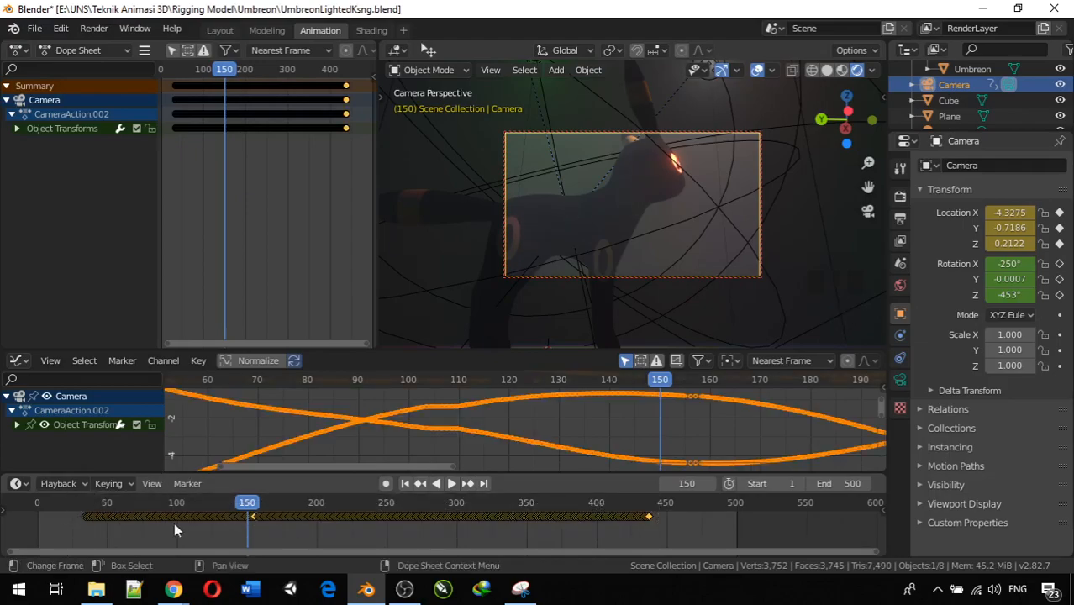
{"action": "left_click", "coordinate": [951, 100]}
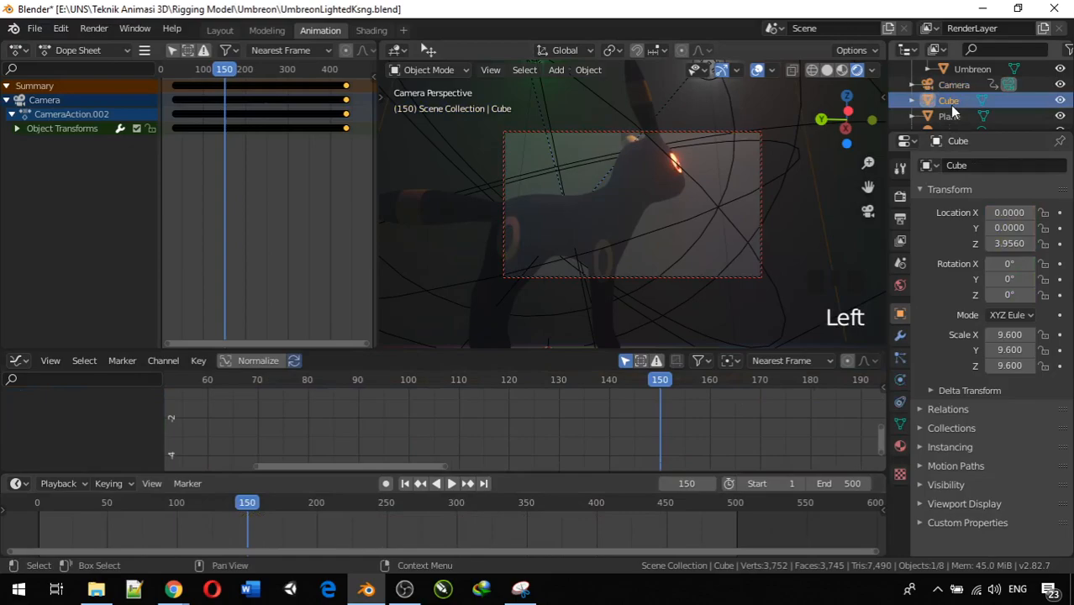
{"action": "left_click", "coordinate": [949, 101]}
{"action": "left_click", "coordinate": [950, 87]}
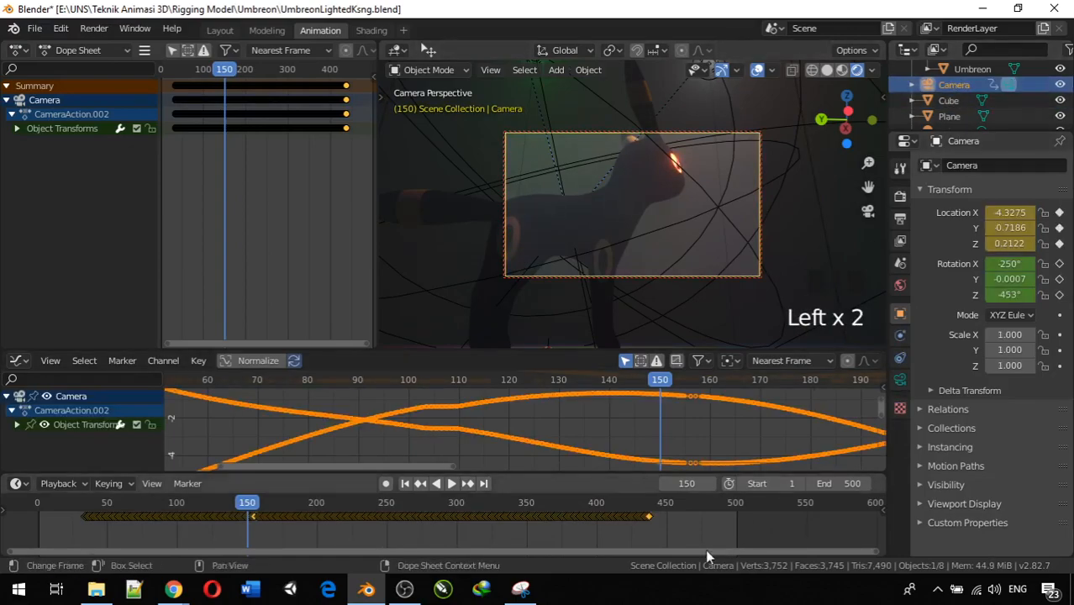
{"action": "left_click", "coordinate": [671, 539]}
{"action": "left_click_drag", "start_coordinate": [670, 535], "coordinate": [61, 505]}
{"action": "key", "text": "x"}
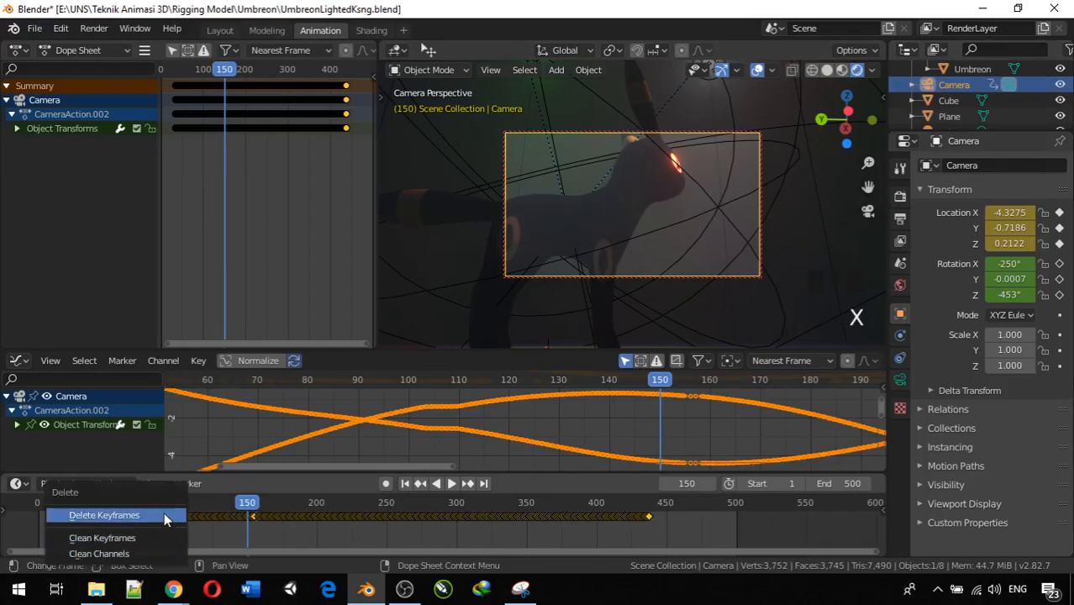
{"action": "left_click", "coordinate": [164, 511]}
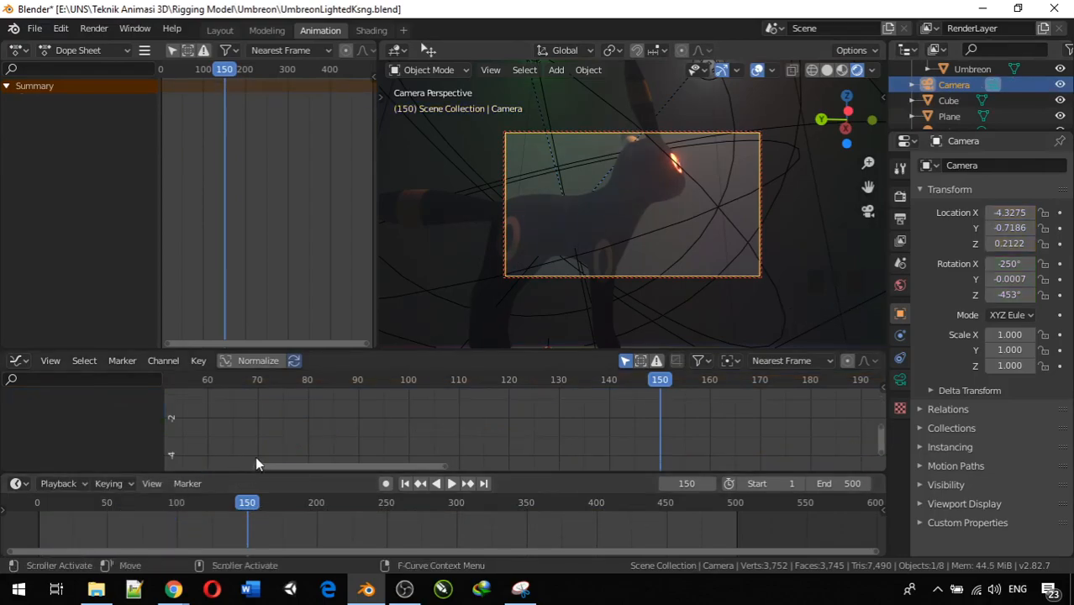
- Switch to the Layout workspace and leave the camera view to see the whole scene
{"action": "left_click", "coordinate": [220, 30]}
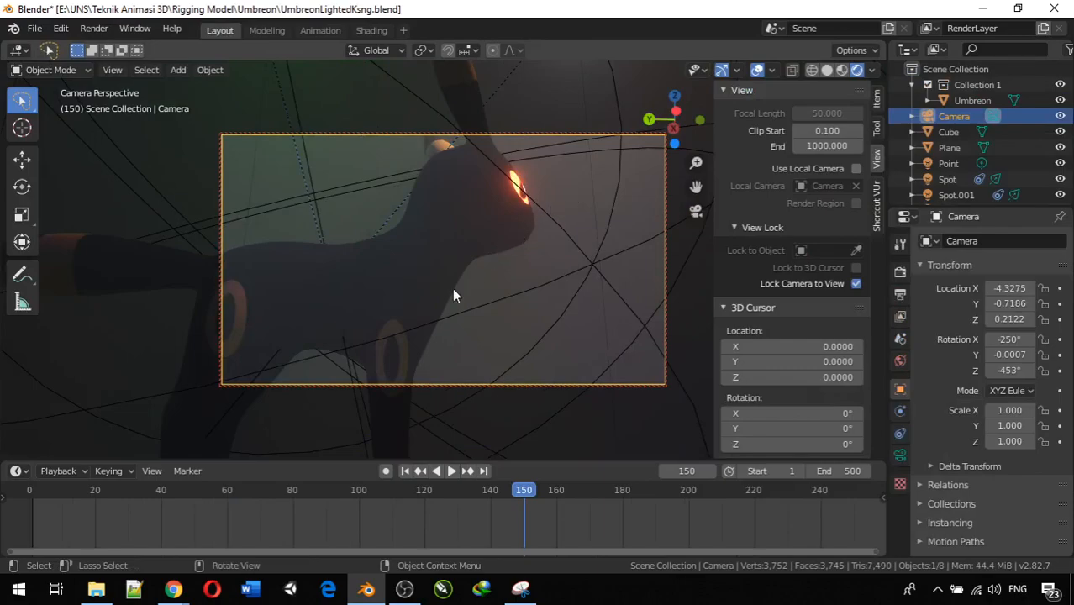
{"action": "key", "text": "KP_0"}
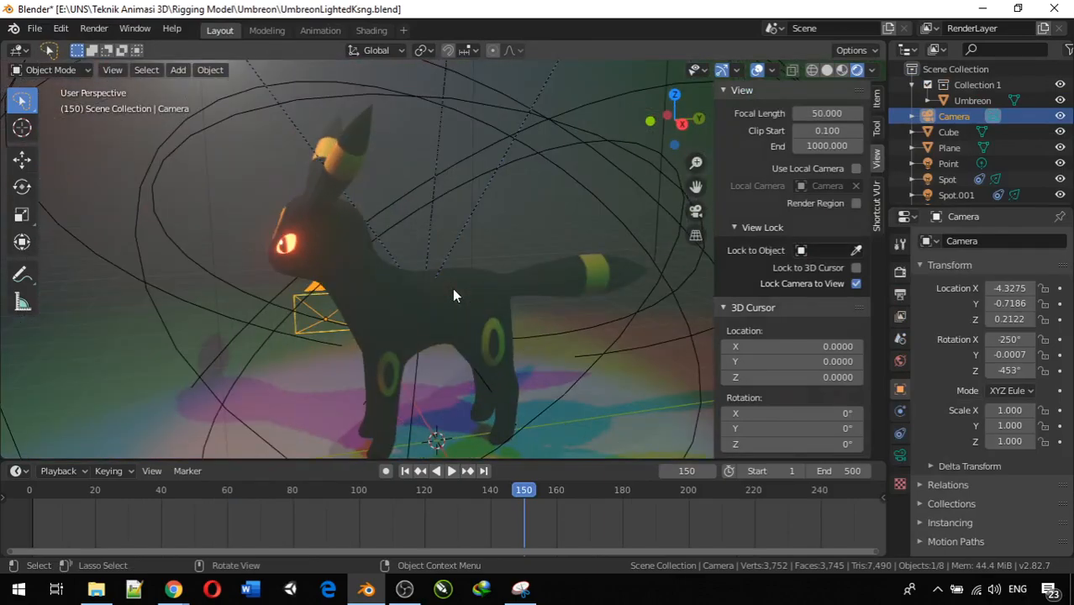
{"action": "scroll", "coordinate": [452, 287], "scroll_direction": "down", "scroll_amount": 8}
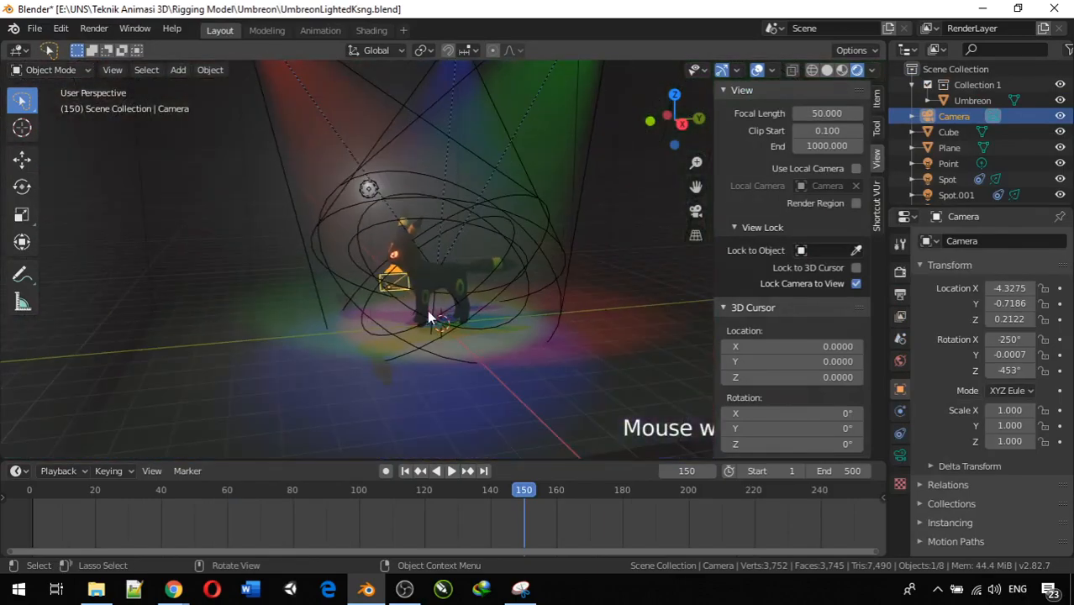
- Examine the floor, spotlights and camera around the Umbreon model from above
{"action": "middle_click_drag", "start_coordinate": [414, 326], "coordinate": [429, 380]}
{"action": "scroll", "coordinate": [536, 352], "scroll_direction": "up", "scroll_amount": 4}
{"action": "scroll", "coordinate": [536, 351], "scroll_direction": "down", "scroll_amount": 5}
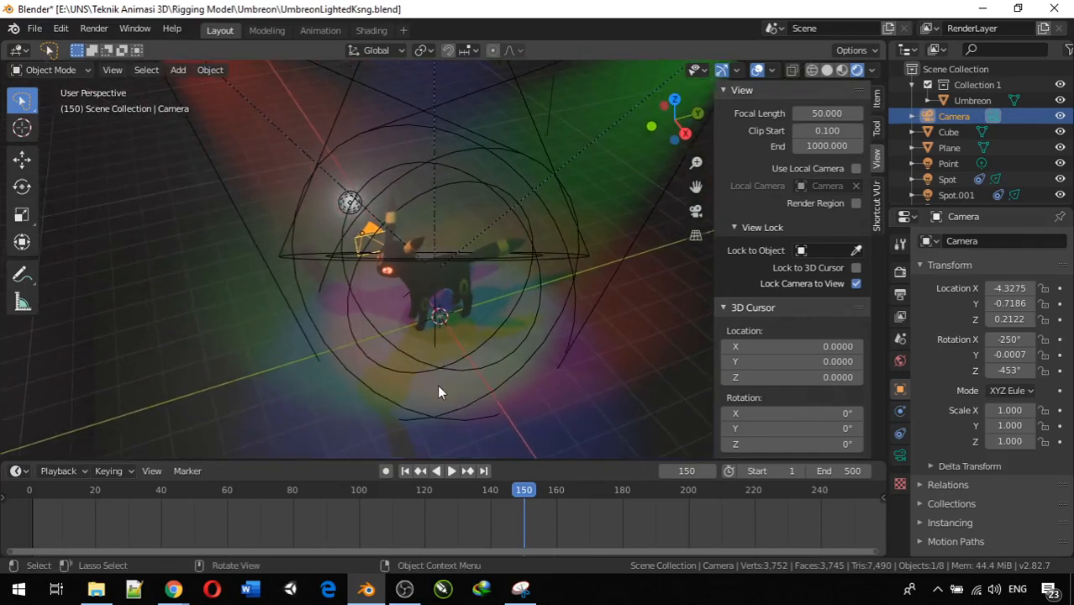
{"action": "scroll", "coordinate": [581, 395], "scroll_direction": "down", "scroll_amount": 3}
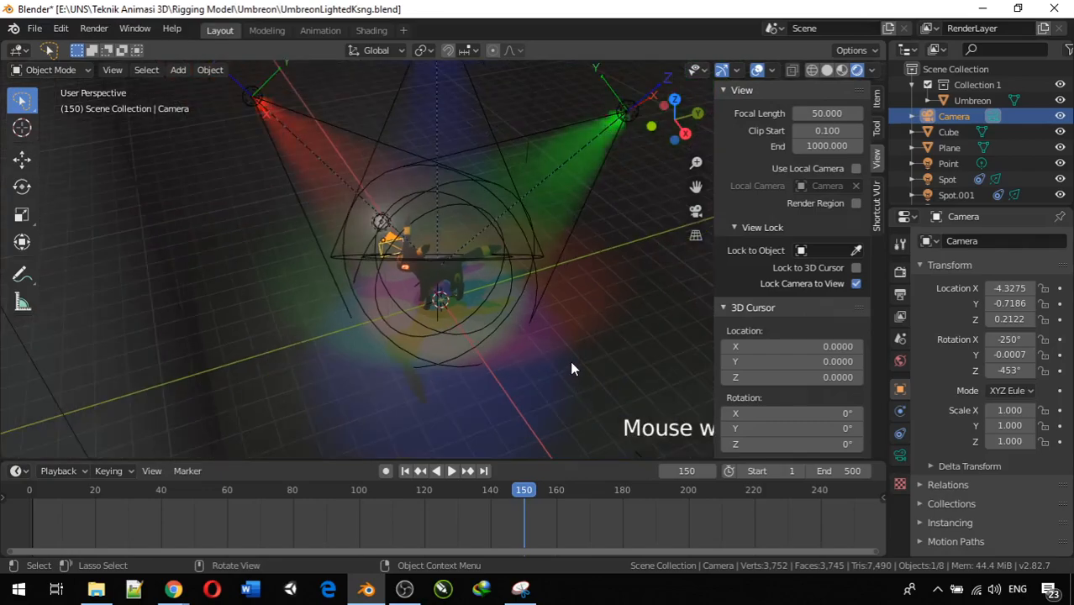
{"action": "left_click", "coordinate": [570, 369]}
{"action": "scroll", "coordinate": [572, 368], "scroll_direction": "down", "scroll_amount": 1}
{"action": "scroll", "coordinate": [572, 368], "scroll_direction": "up", "scroll_amount": 1}
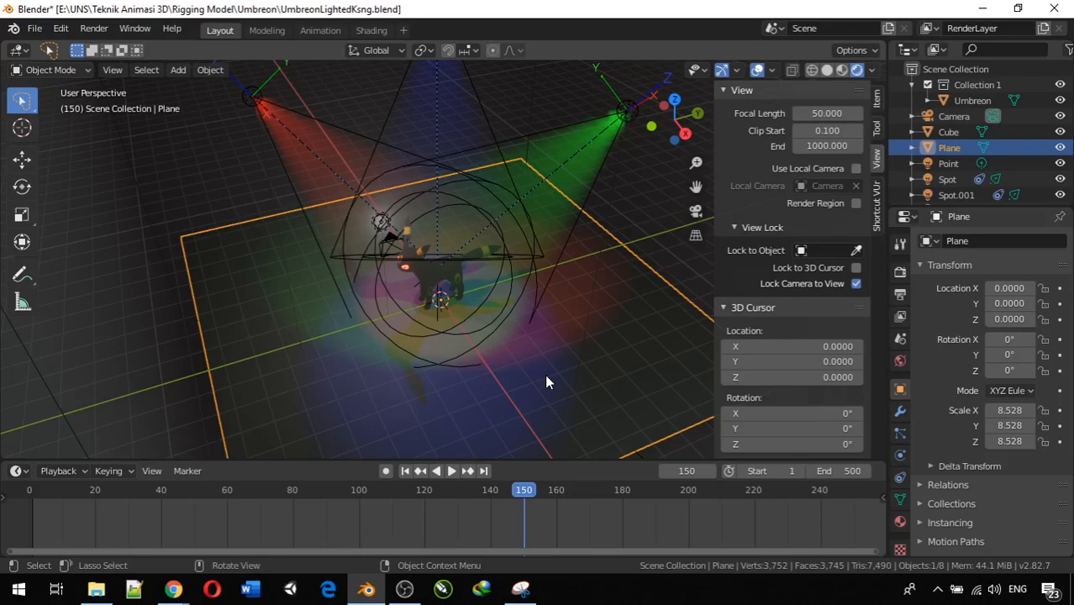
{"action": "scroll", "coordinate": [545, 374], "scroll_direction": "down", "scroll_amount": 1}
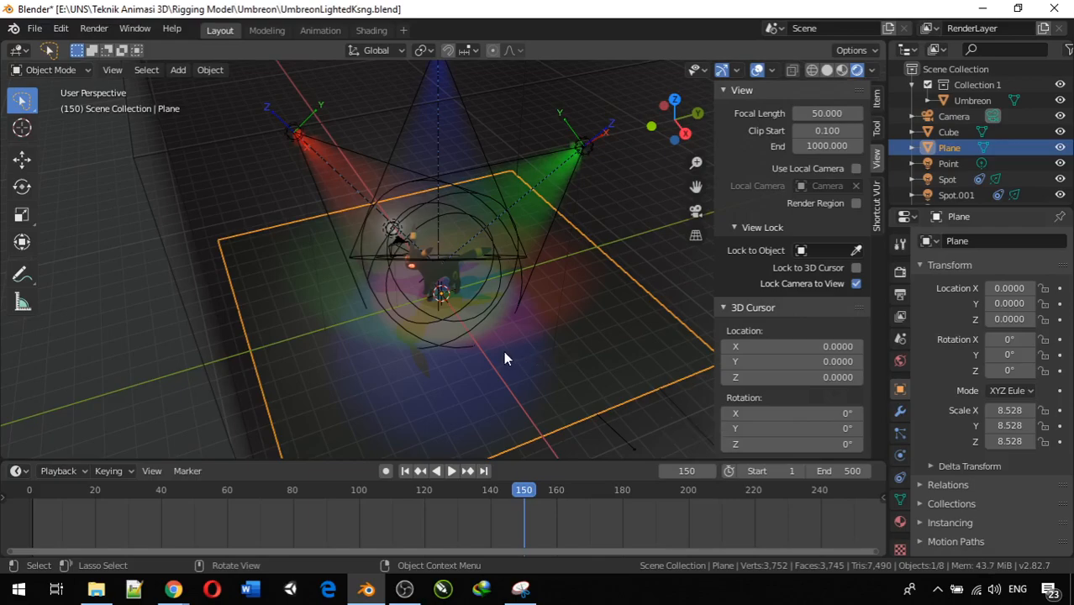
{"action": "scroll", "coordinate": [502, 350], "scroll_direction": "up", "scroll_amount": 4}
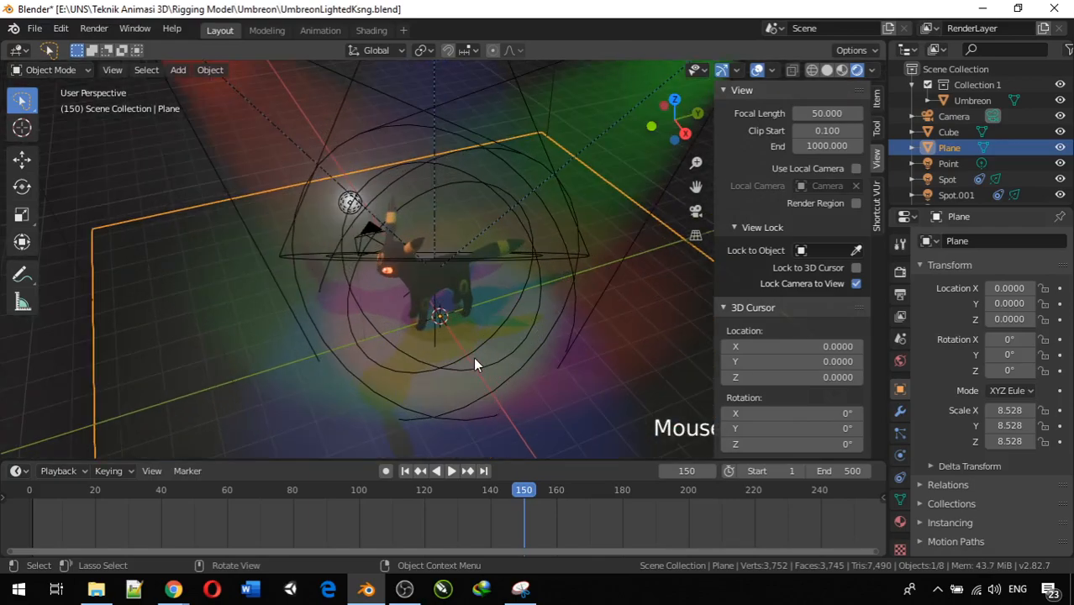
{"action": "scroll", "coordinate": [526, 356], "scroll_direction": "down", "scroll_amount": 2}
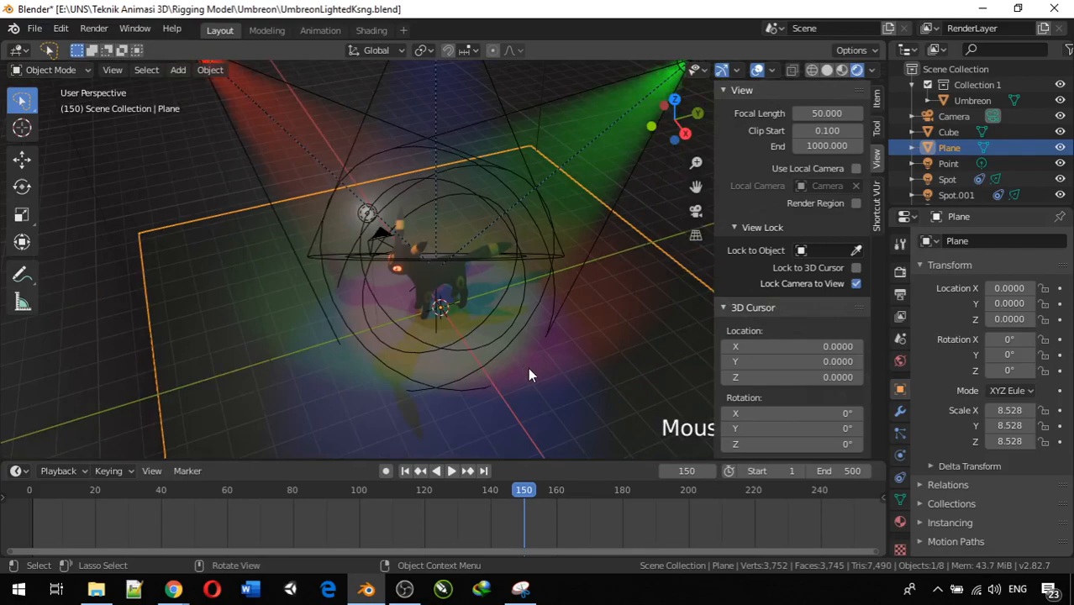
- Add a Bezier curve at the centre of the scene
{"action": "key", "text": "shift+a"}
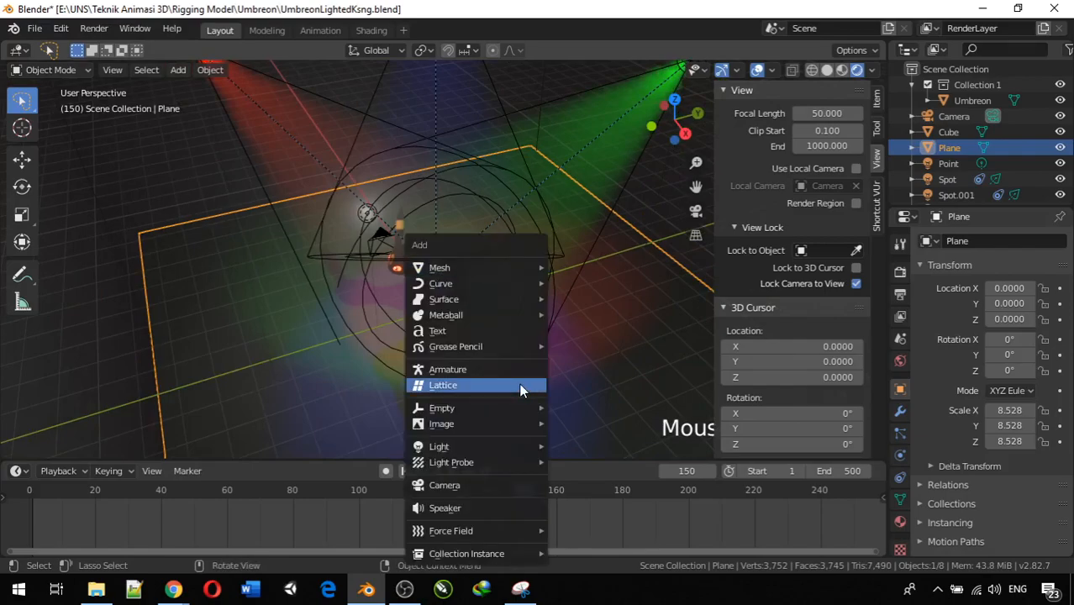
{"action": "mouse_move", "coordinate": [497, 288]}
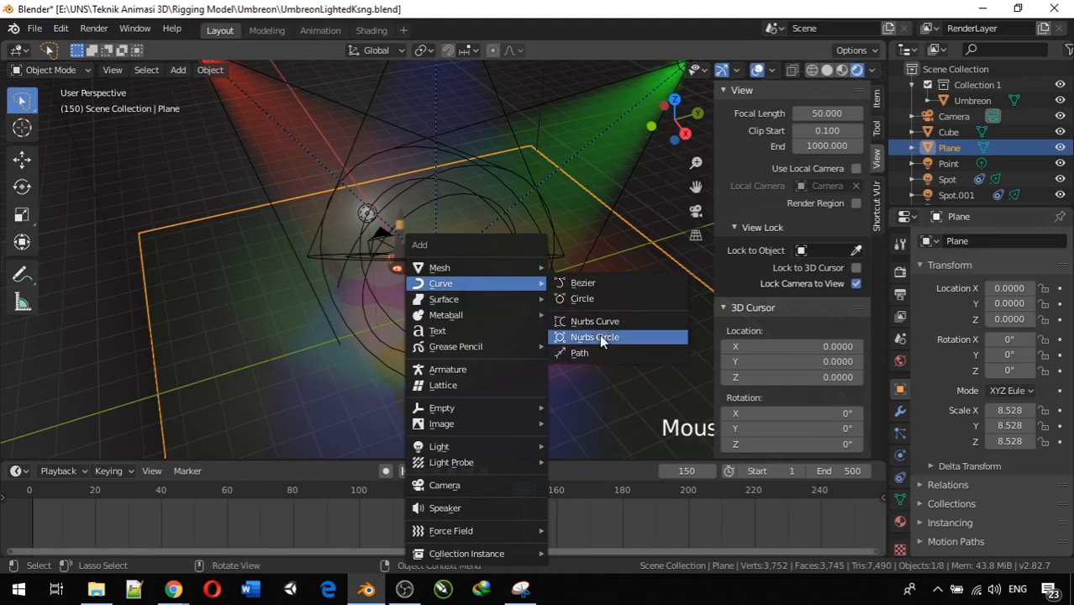
{"action": "left_click", "coordinate": [590, 287]}
- Move the Bezier curve to about 0.22 on Z and about 4.68 on X, beside the model
{"action": "middle_click_drag", "start_coordinate": [454, 351], "coordinate": [636, 343]}
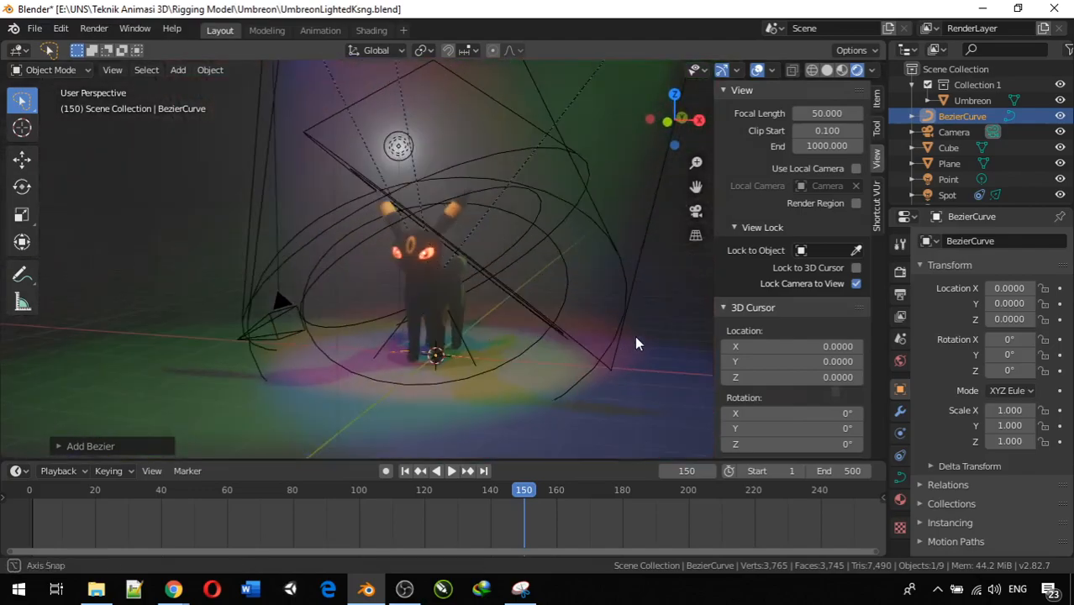
{"action": "key", "text": "g"}
{"action": "key", "text": "z"}
{"action": "left_click", "coordinate": [637, 334]}
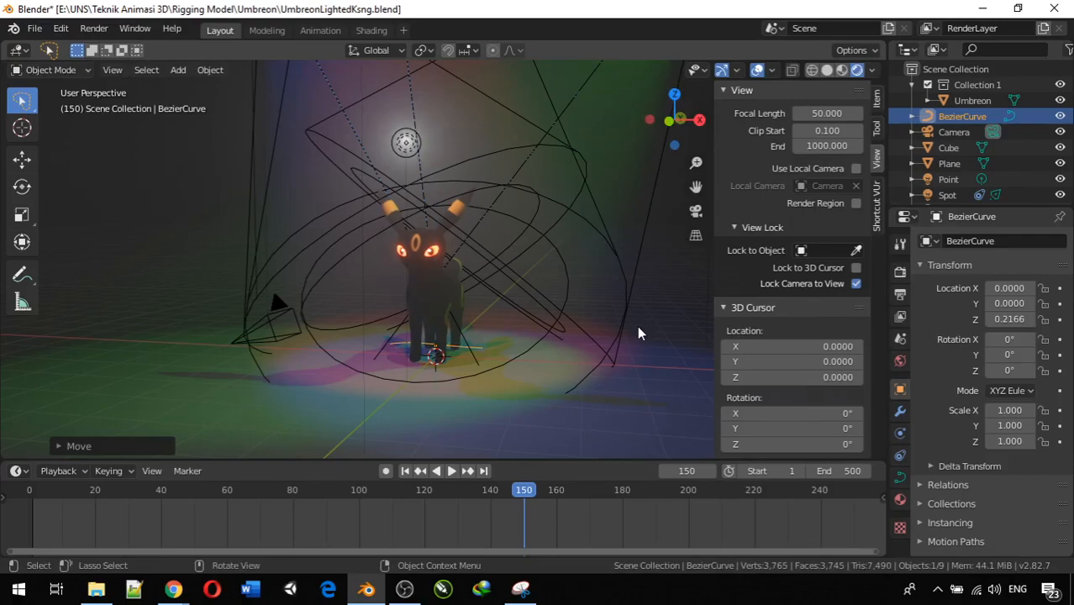
{"action": "key", "text": "g"}
{"action": "key", "text": "x"}
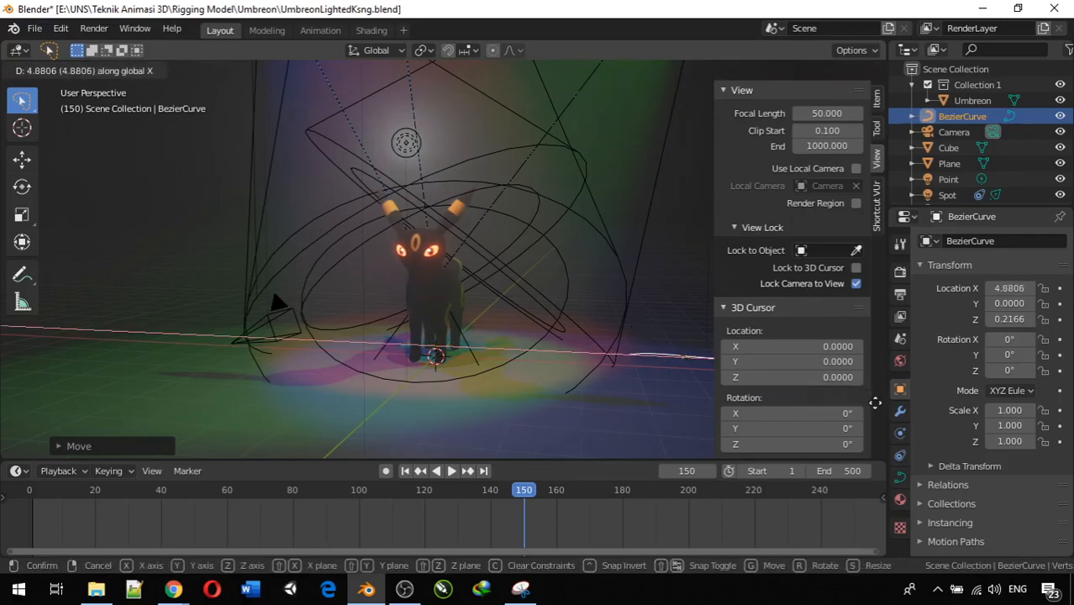
{"action": "left_click", "coordinate": [813, 400]}
- In Edit Mode from the top view, move the curve's control point nearest the model along positive Y, past the green spotlight
{"action": "scroll", "coordinate": [670, 354], "scroll_direction": "down", "scroll_amount": 5}
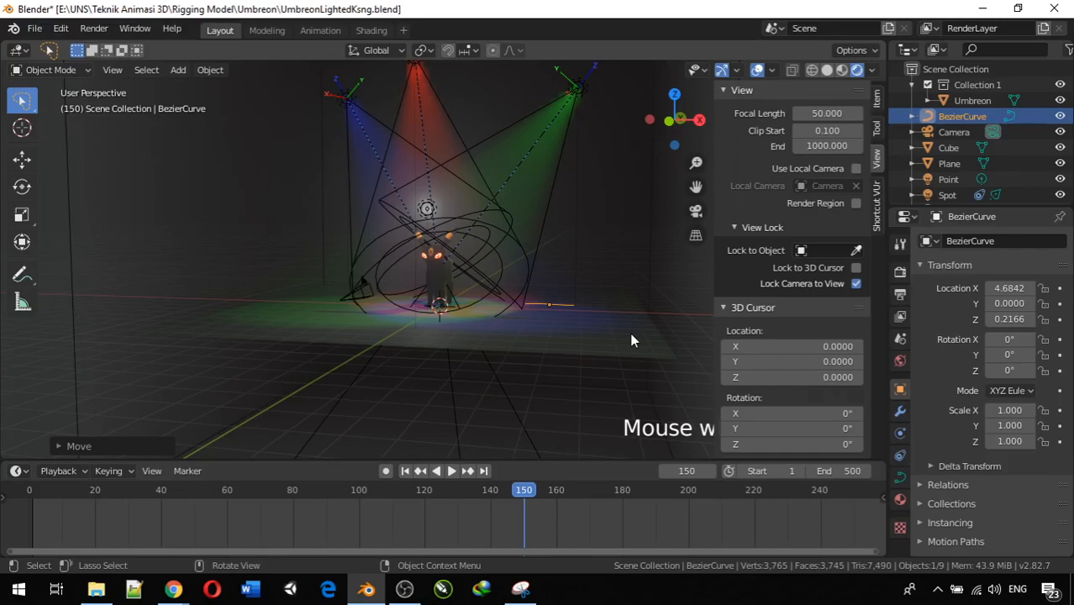
{"action": "key", "text": "KP_3"}
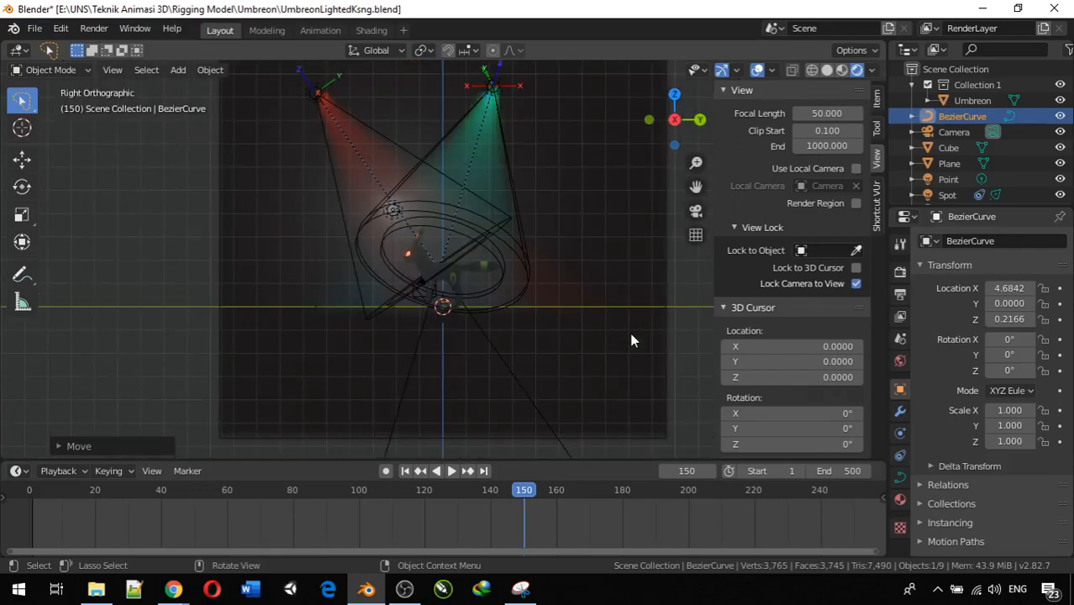
{"action": "key", "text": "KP_7"}
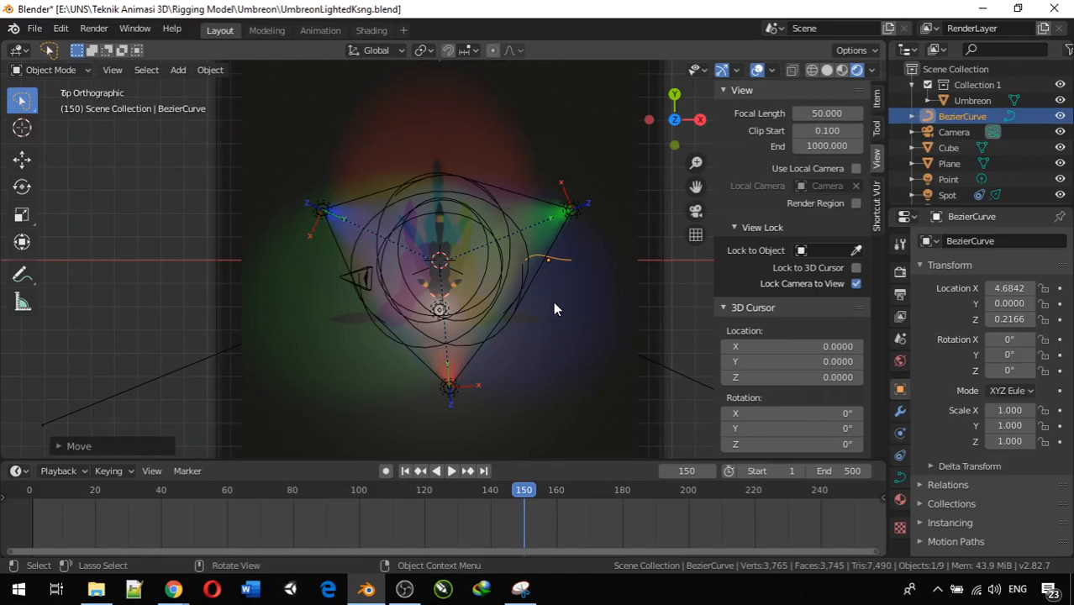
{"action": "scroll", "coordinate": [550, 283], "scroll_direction": "up", "scroll_amount": 5}
{"action": "middle_click_drag", "start_coordinate": [591, 298], "coordinate": [368, 239], "text": "shift"}
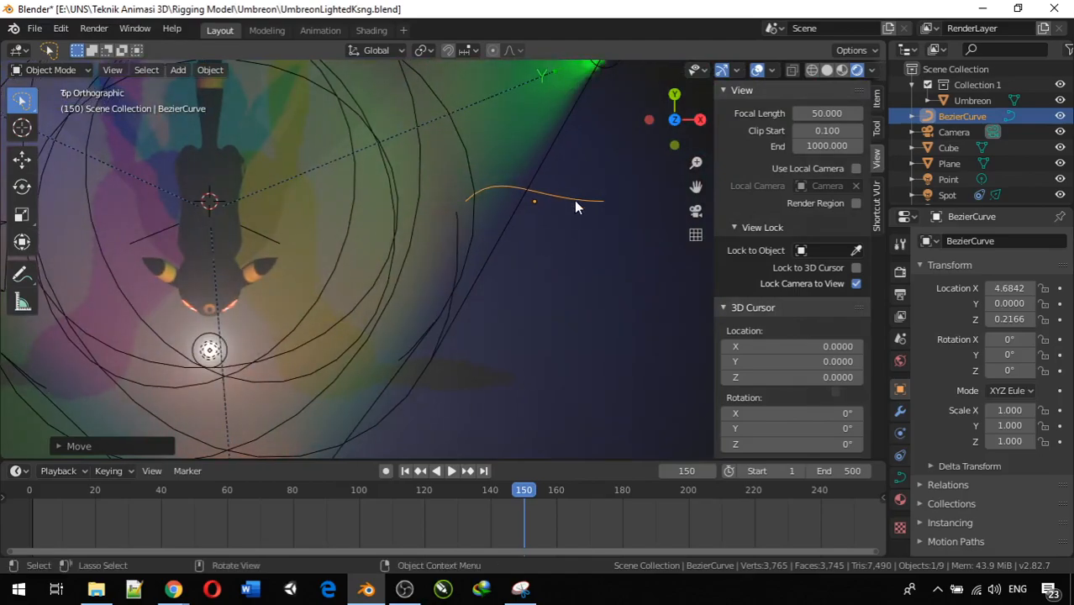
{"action": "key", "text": "Tab"}
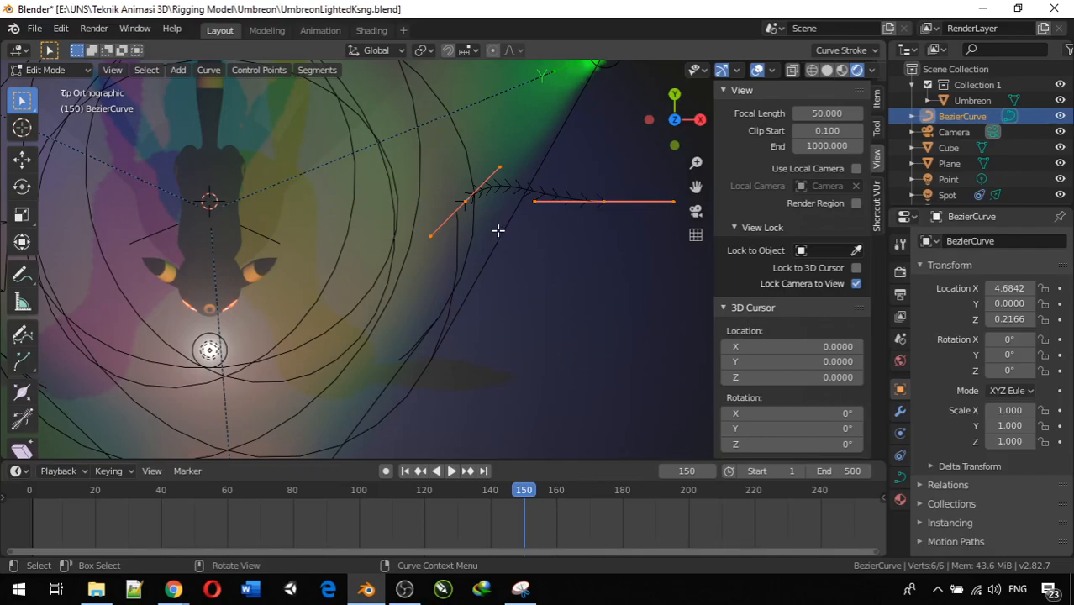
{"action": "scroll", "coordinate": [498, 230], "scroll_direction": "down", "scroll_amount": 5}
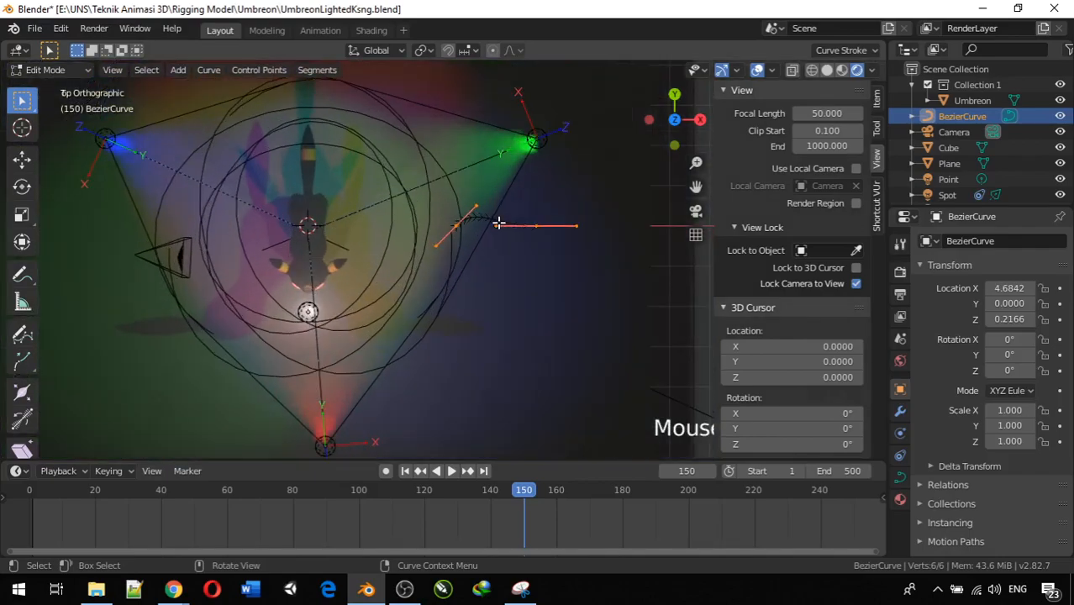
{"action": "left_click", "coordinate": [454, 230]}
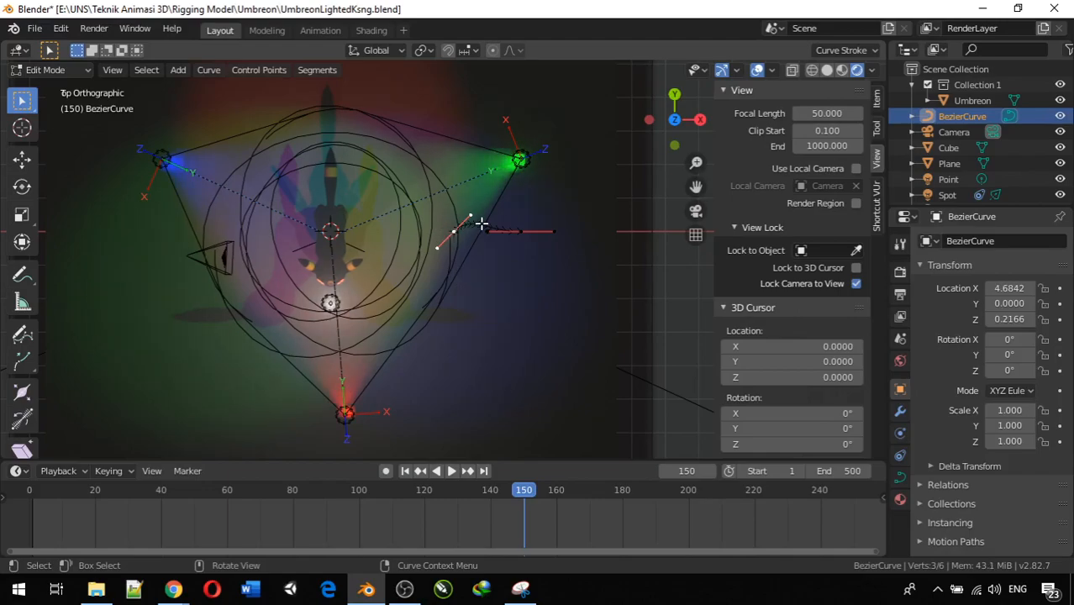
{"action": "key", "text": "g"}
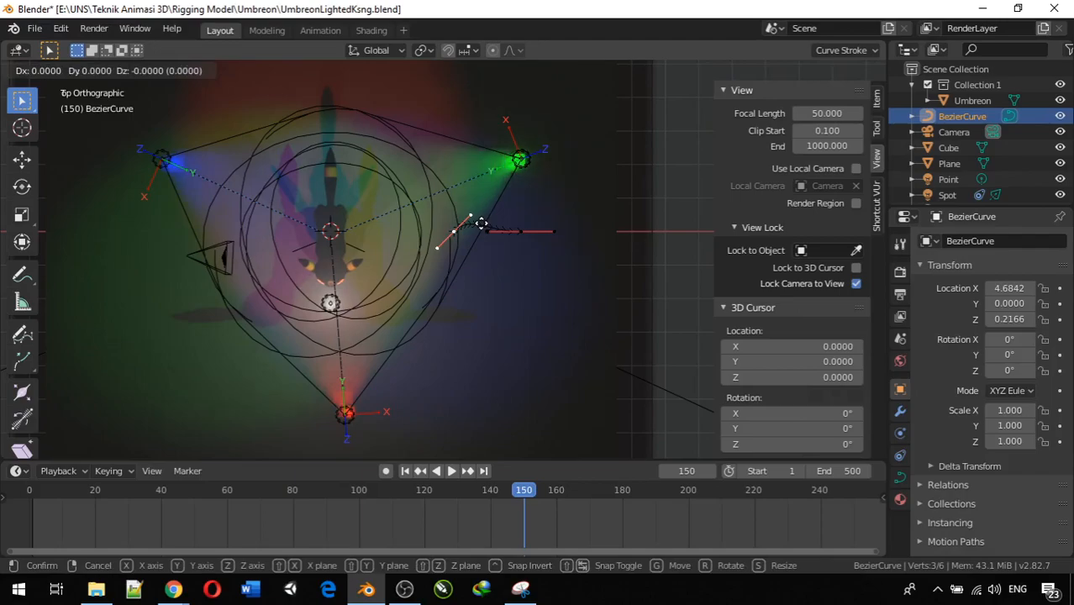
{"action": "key", "text": "y"}
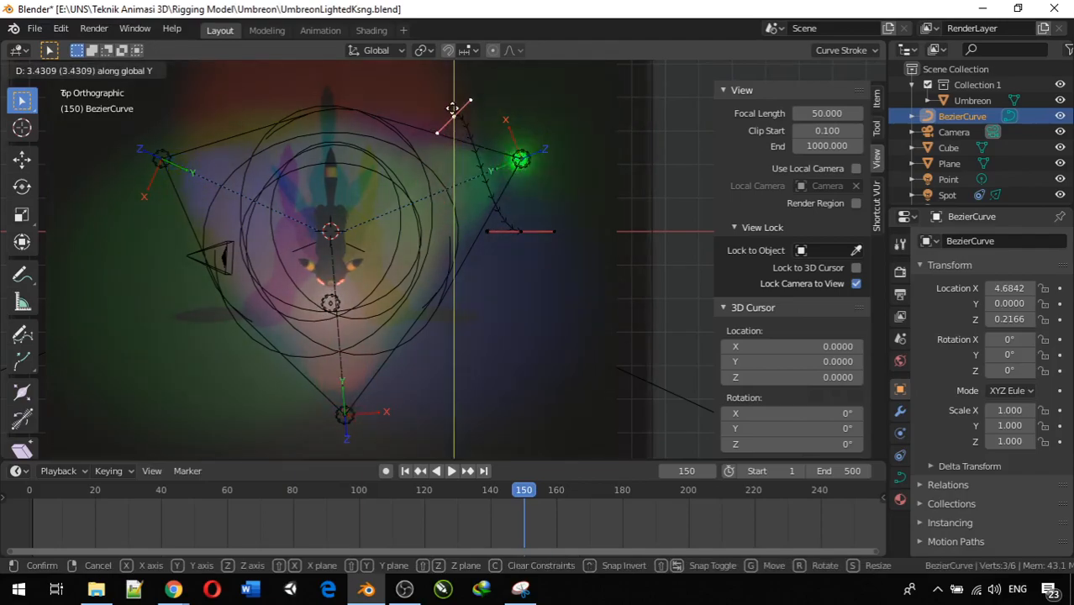
{"action": "left_click", "coordinate": [451, 102]}
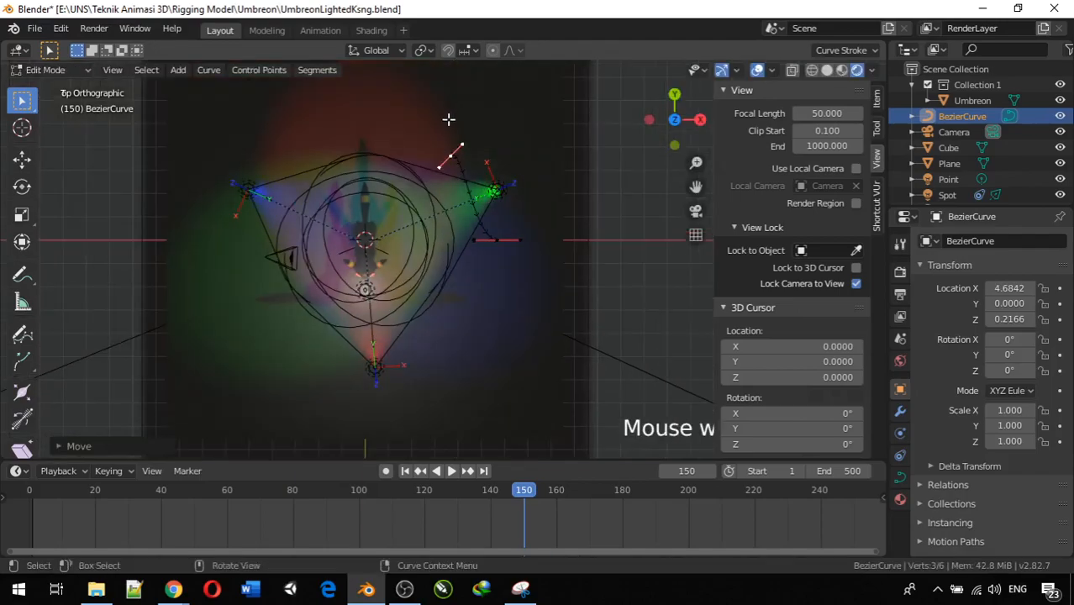
- Return to the top view and hide the viewport sidebar to make room around the curve
{"action": "middle_click_drag", "start_coordinate": [458, 172], "coordinate": [458, 185]}
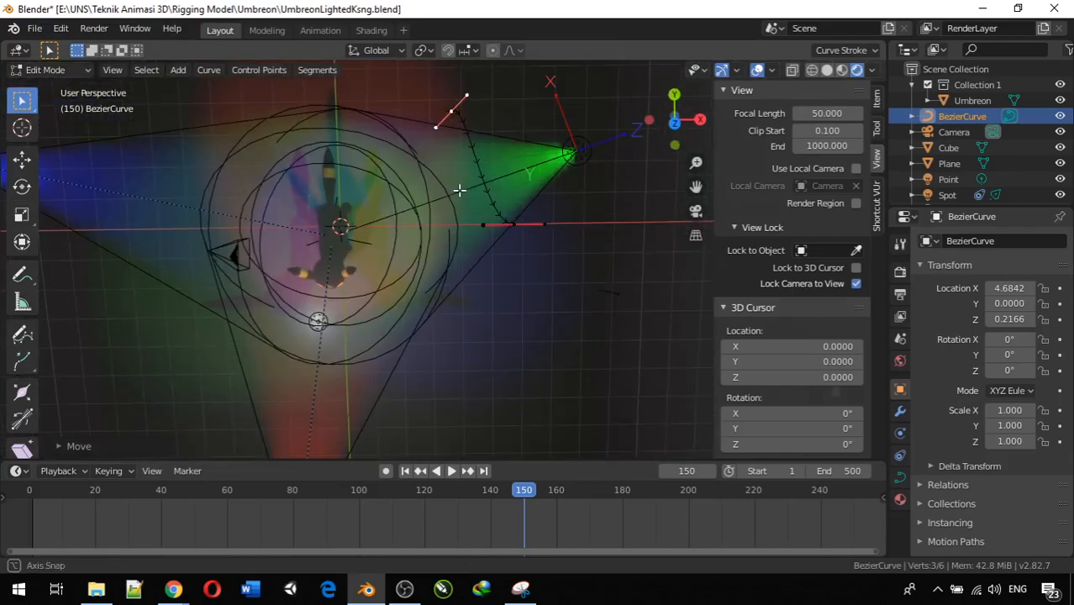
{"action": "key", "text": "KP_7"}
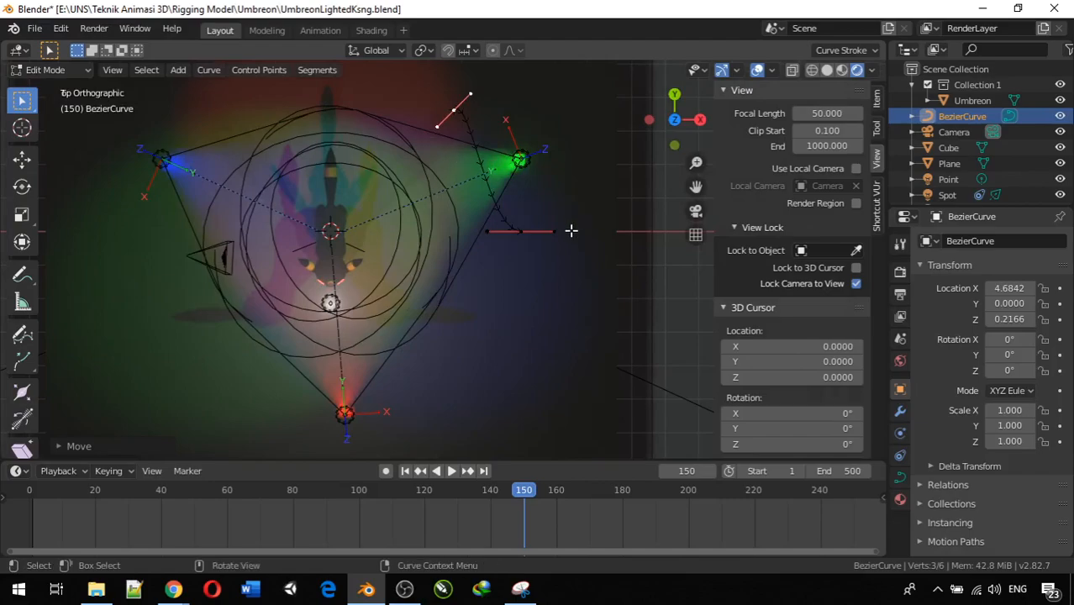
{"action": "left_click", "coordinate": [873, 215]}
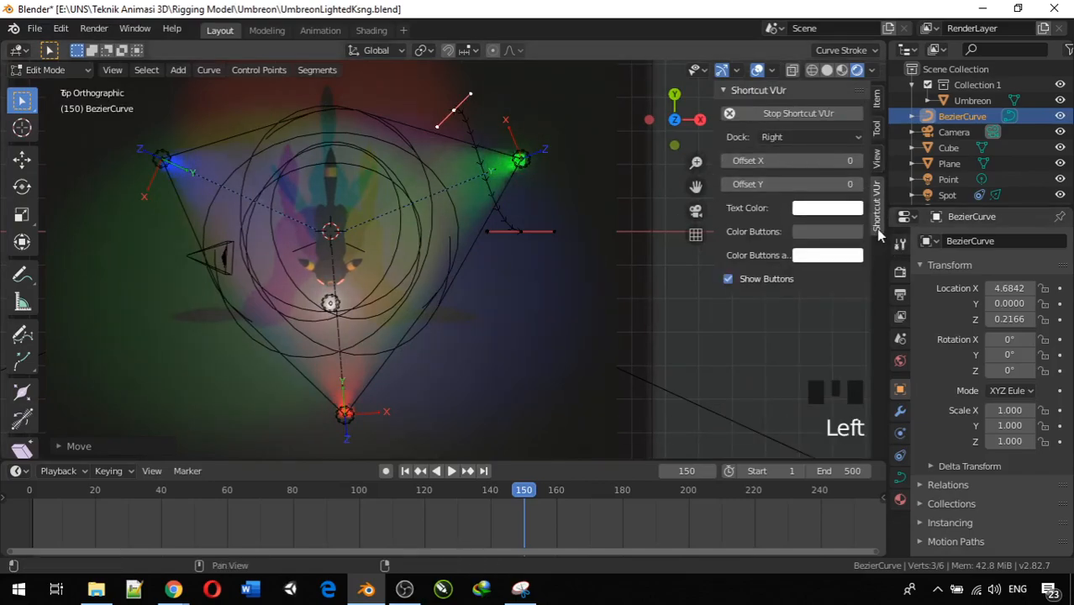
{"action": "left_click", "coordinate": [590, 250]}
{"action": "key", "text": "n"}
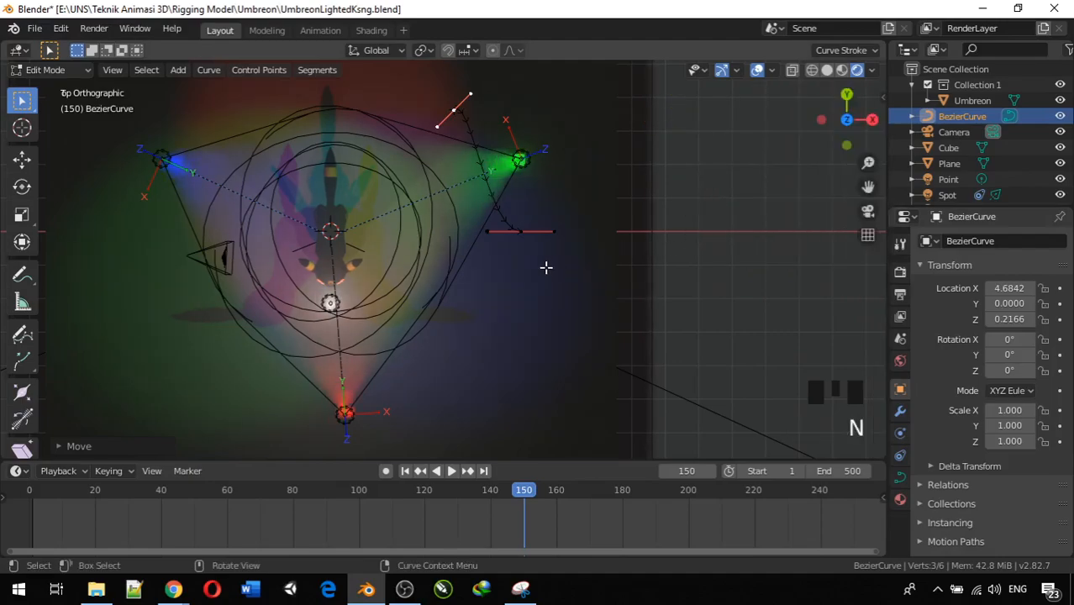
{"action": "middle_click_drag", "start_coordinate": [492, 223], "coordinate": [634, 283], "text": "shift"}
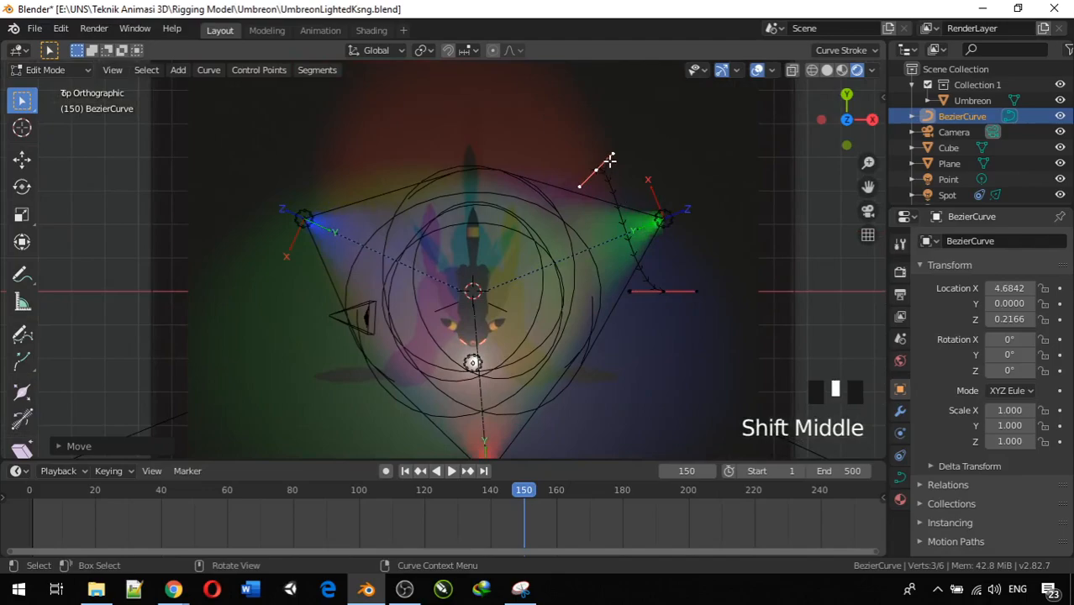
{"action": "scroll", "coordinate": [609, 156], "scroll_direction": "up", "scroll_amount": 2}
{"action": "mouse_move", "coordinate": [654, 143]}
{"action": "middle_mouse_down", "text": "shift"}
{"action": "mouse_move", "coordinate": [635, 174]}
{"action": "mouse_move", "coordinate": [651, 162]}
{"action": "middle_mouse_up", "text": "shift"}
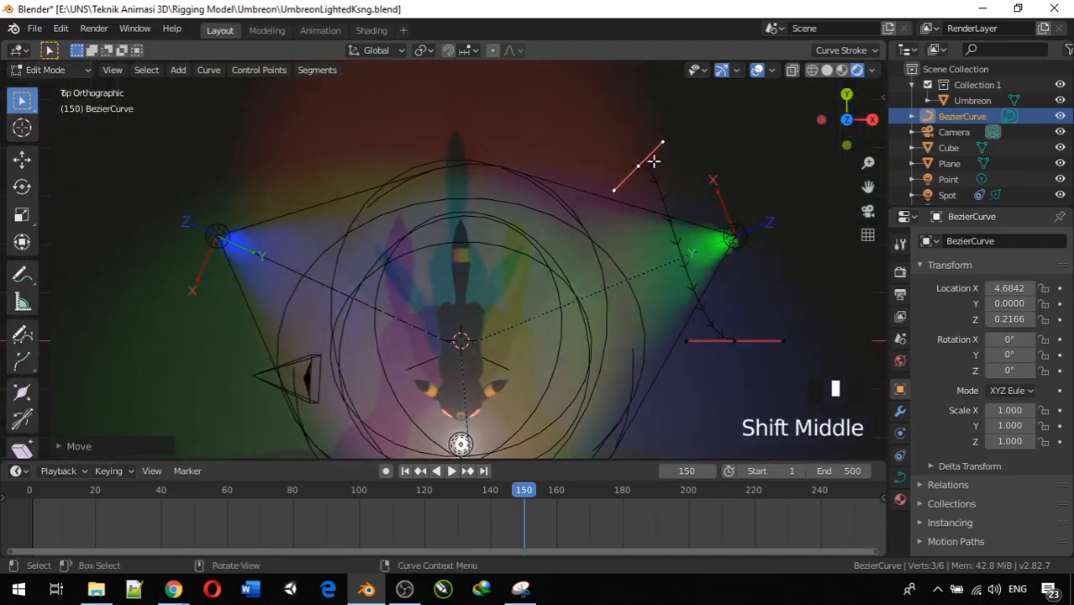
- Move the outer handle of the control point beyond the green spotlight outward along positive X and back along negative Y
{"action": "left_click", "coordinate": [662, 143]}
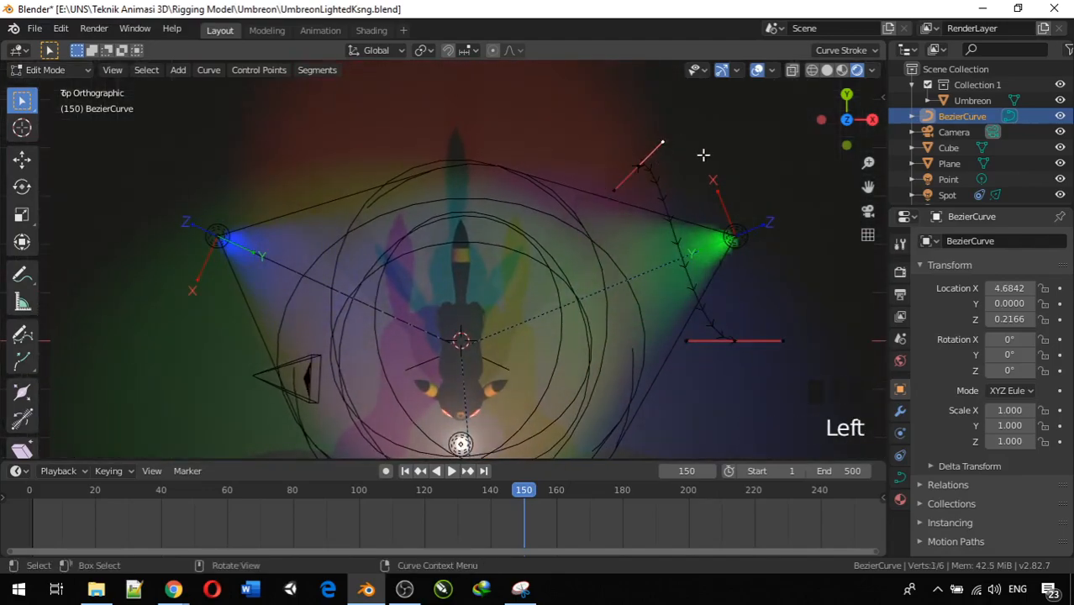
{"action": "key", "text": "g"}
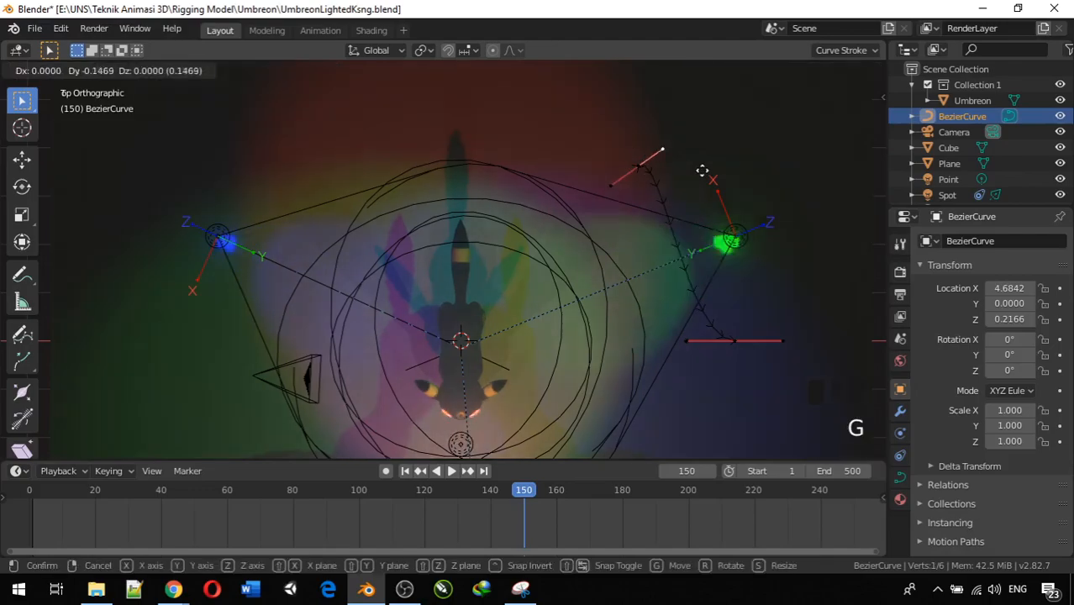
{"action": "key", "text": "x"}
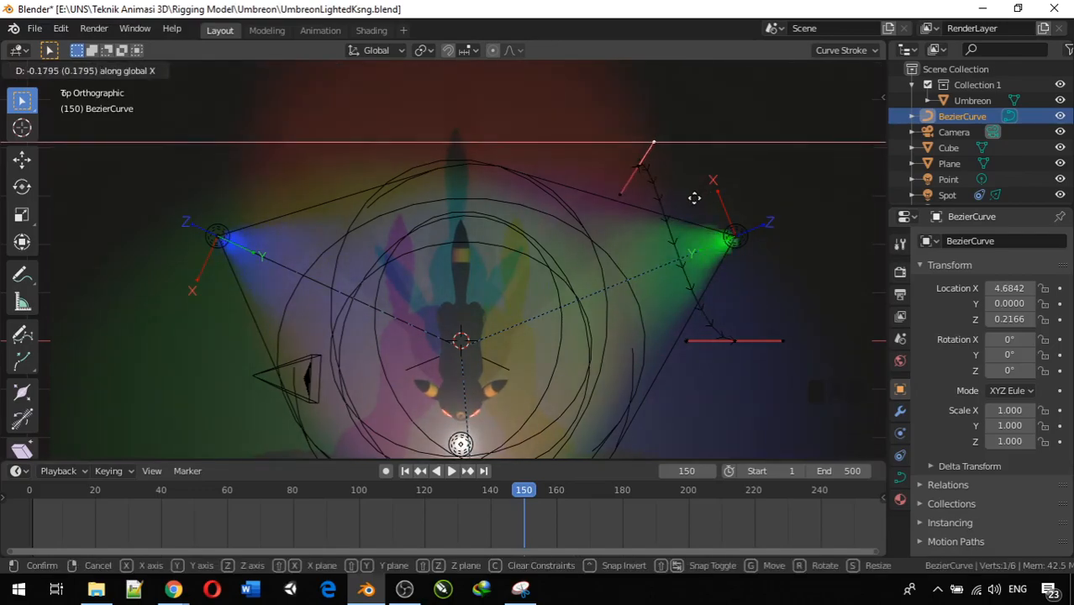
{"action": "left_click", "coordinate": [807, 245]}
{"action": "key", "text": "g"}
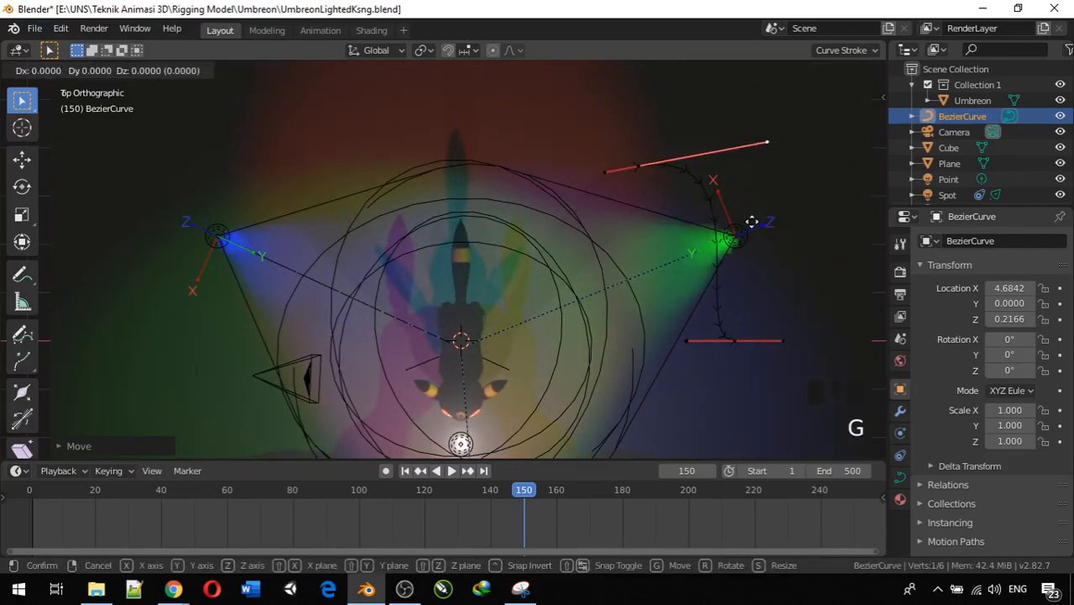
{"action": "key", "text": "y"}
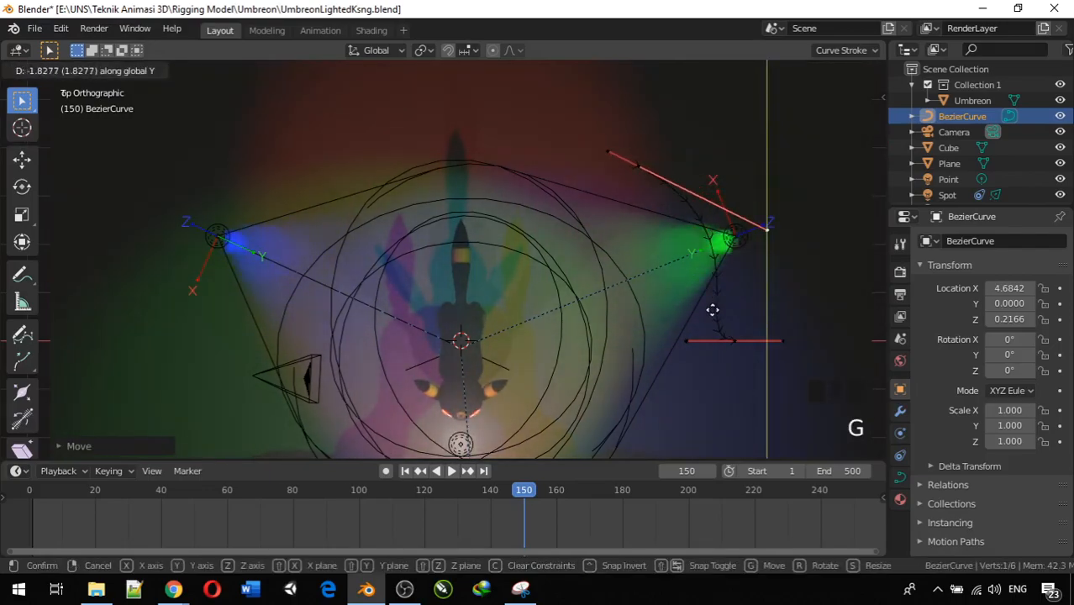
{"action": "left_click", "coordinate": [740, 320]}
- Rotate the outer handle of the curve's other control point, below the green spotlight, by about 104° so it follows the arc
{"action": "scroll", "coordinate": [741, 319], "scroll_direction": "down", "scroll_amount": 3}
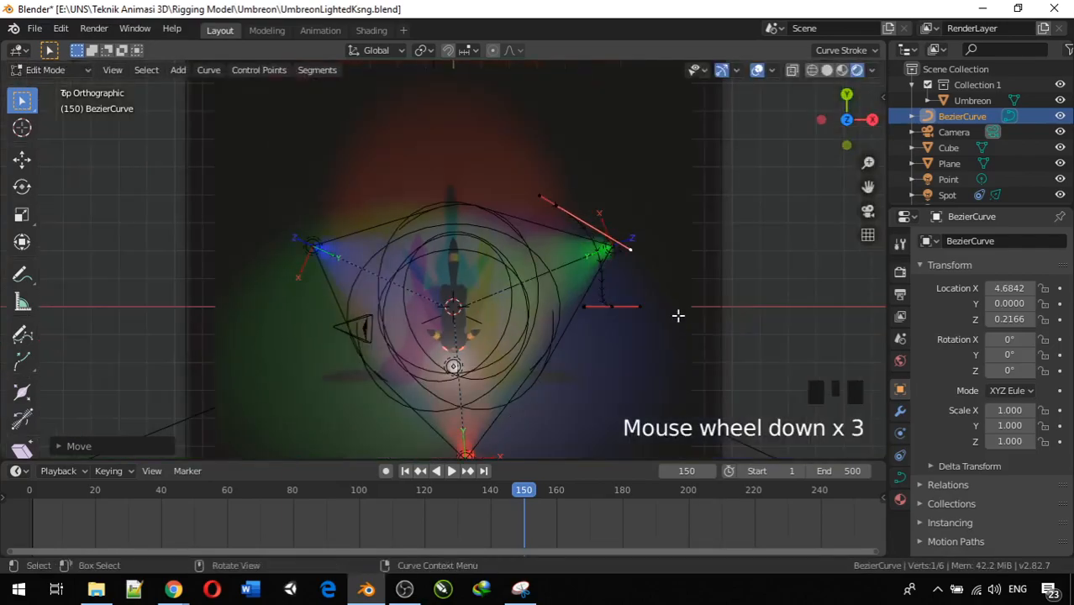
{"action": "left_click", "coordinate": [613, 306]}
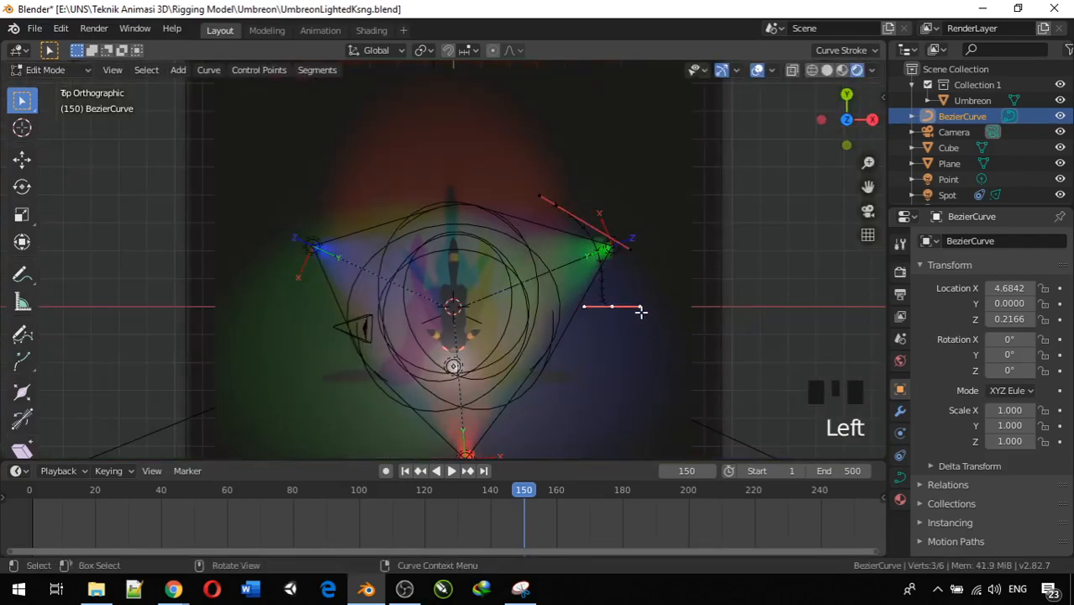
{"action": "scroll", "coordinate": [640, 311], "scroll_direction": "up", "scroll_amount": 3}
{"action": "scroll", "coordinate": [643, 312], "scroll_direction": "down", "scroll_amount": 2}
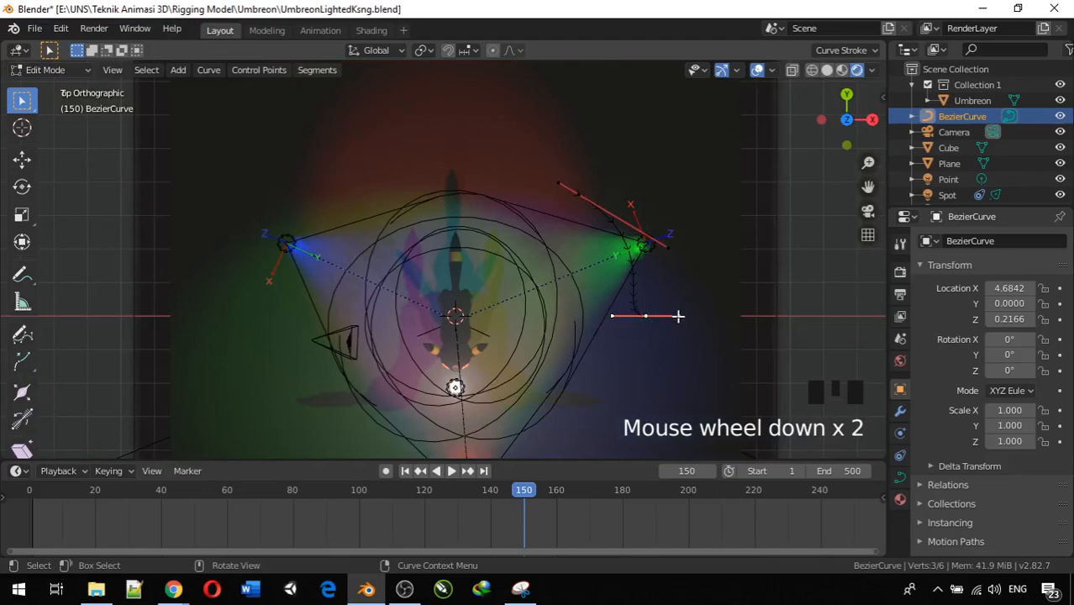
{"action": "left_click", "coordinate": [679, 316]}
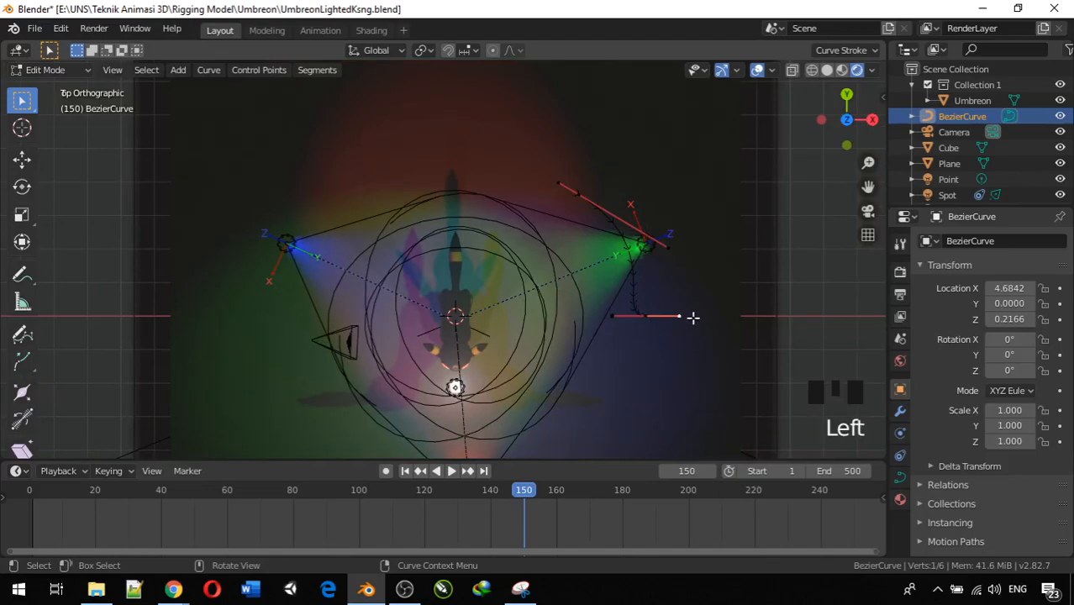
{"action": "key", "text": "r"}
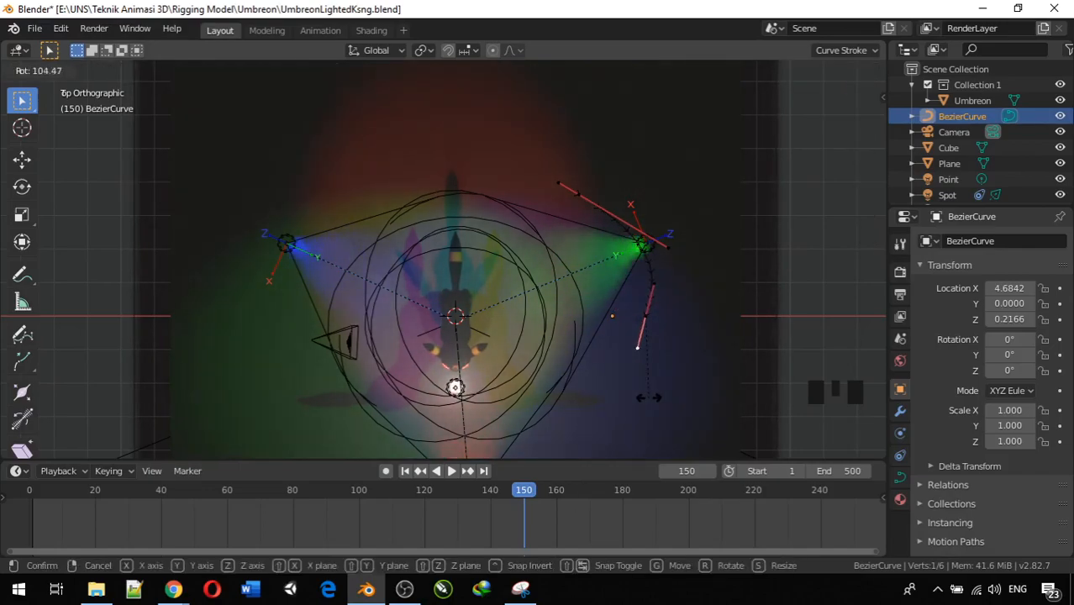
{"action": "left_click", "coordinate": [673, 313]}
- Move the handle of the control point beyond the green spotlight about 1.4 along positive Y and about 0.94 along negative X
{"action": "left_click", "coordinate": [669, 248]}
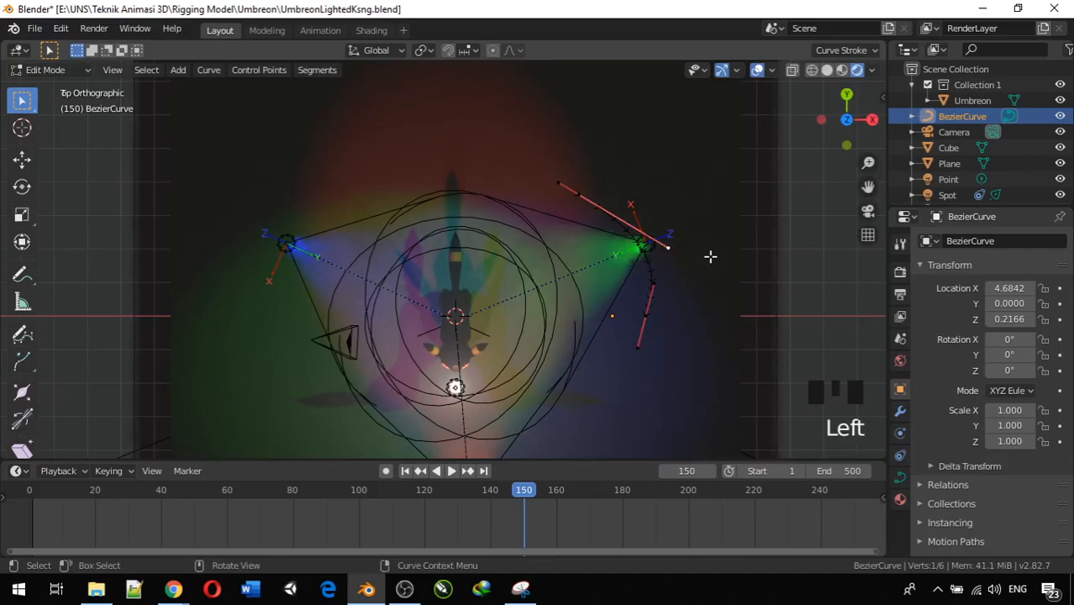
{"action": "key", "text": "g"}
{"action": "key", "text": "x"}
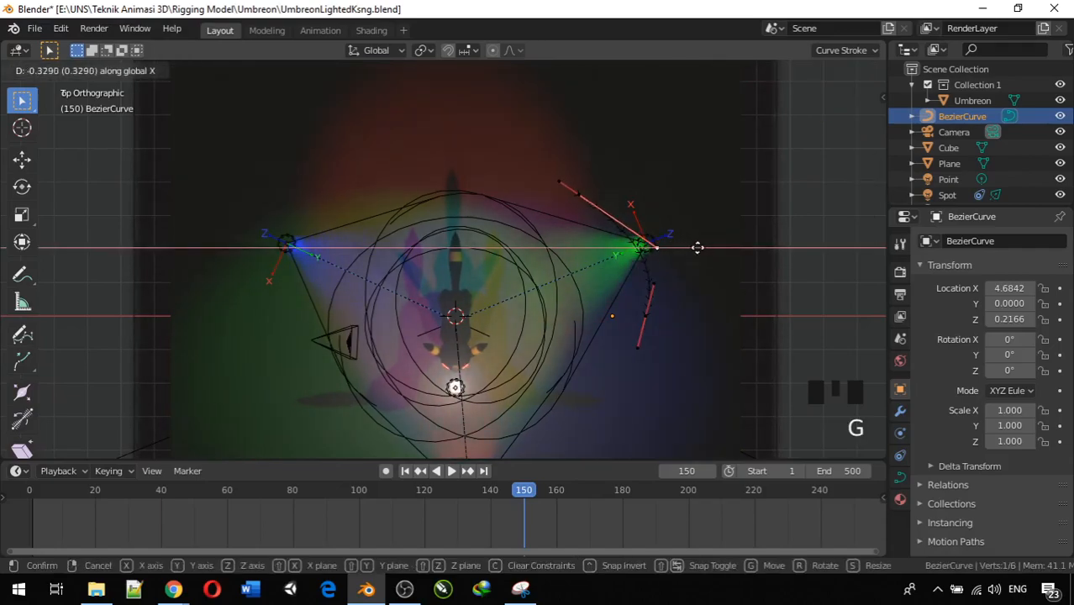
{"action": "key", "text": "y"}
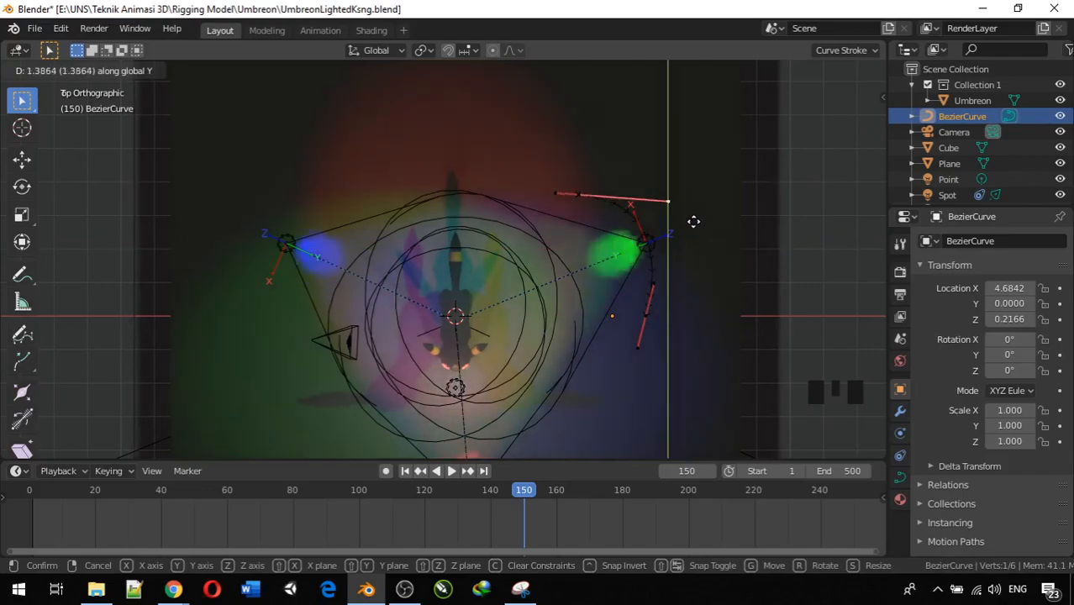
{"action": "left_click", "coordinate": [691, 223]}
{"action": "key", "text": "g"}
{"action": "key", "text": "x"}
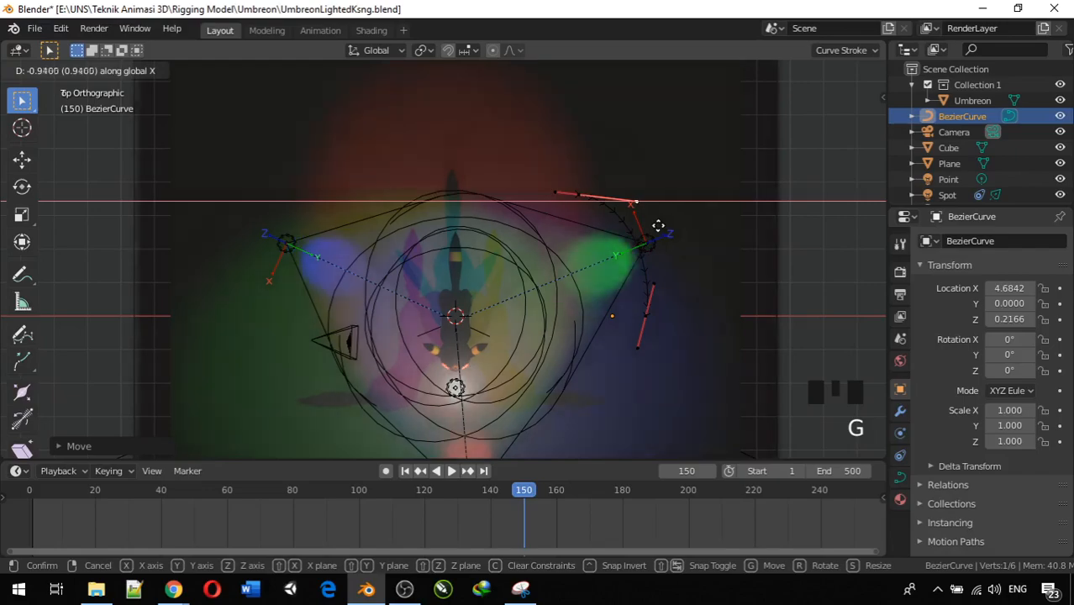
{"action": "left_click", "coordinate": [657, 226]}
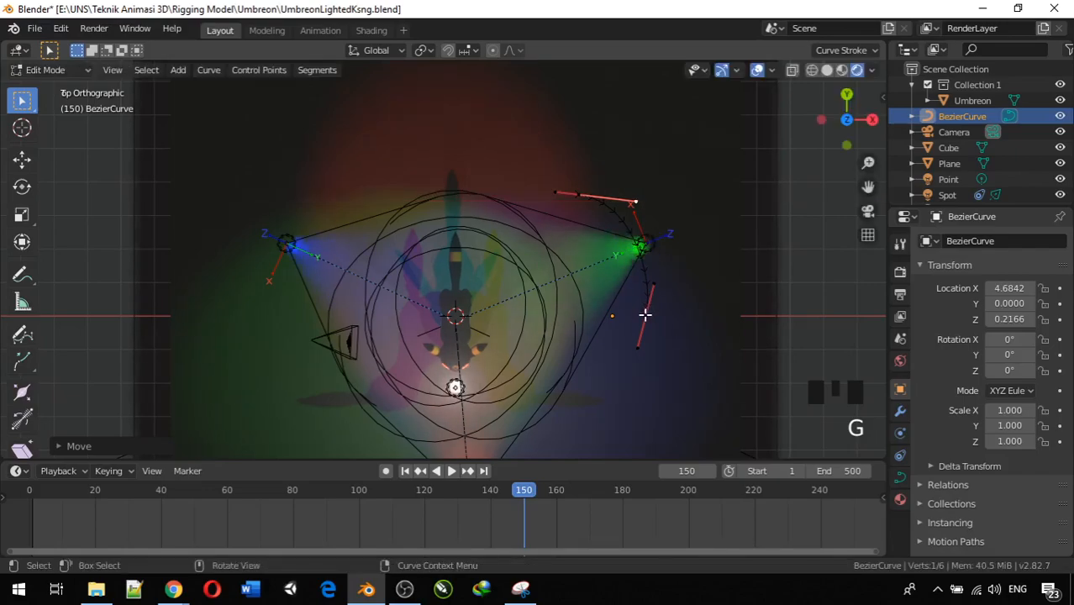
- Extrude a new control point from the curve end below the green spotlight along negative Y
{"action": "scroll", "coordinate": [644, 315], "scroll_direction": "up", "scroll_amount": 5}
{"action": "middle_click_drag", "start_coordinate": [640, 331], "coordinate": [273, 163], "text": "shift"}
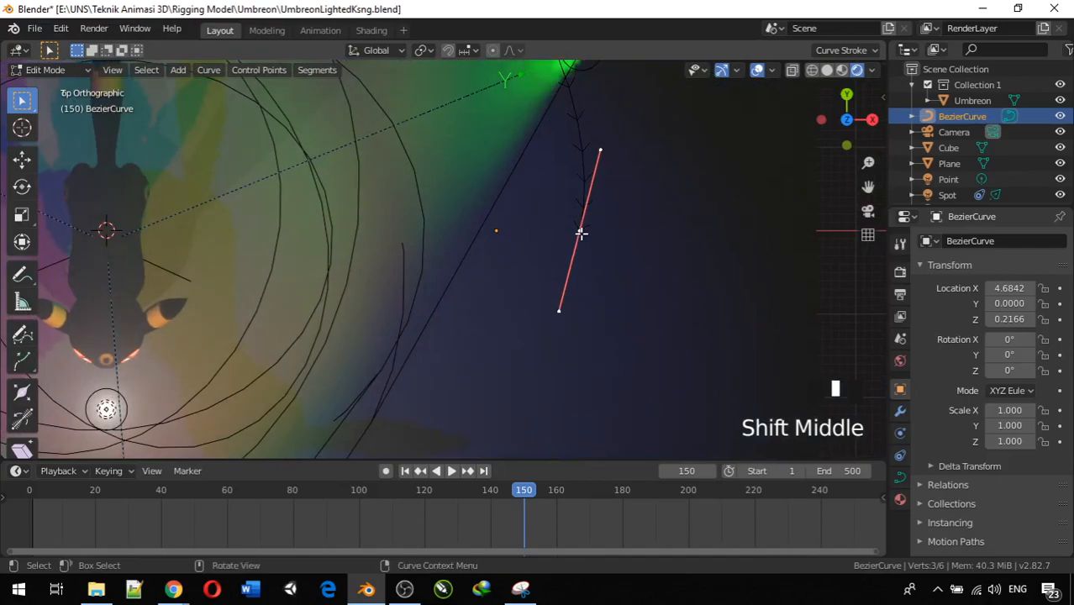
{"action": "scroll", "coordinate": [580, 223], "scroll_direction": "down", "scroll_amount": 2}
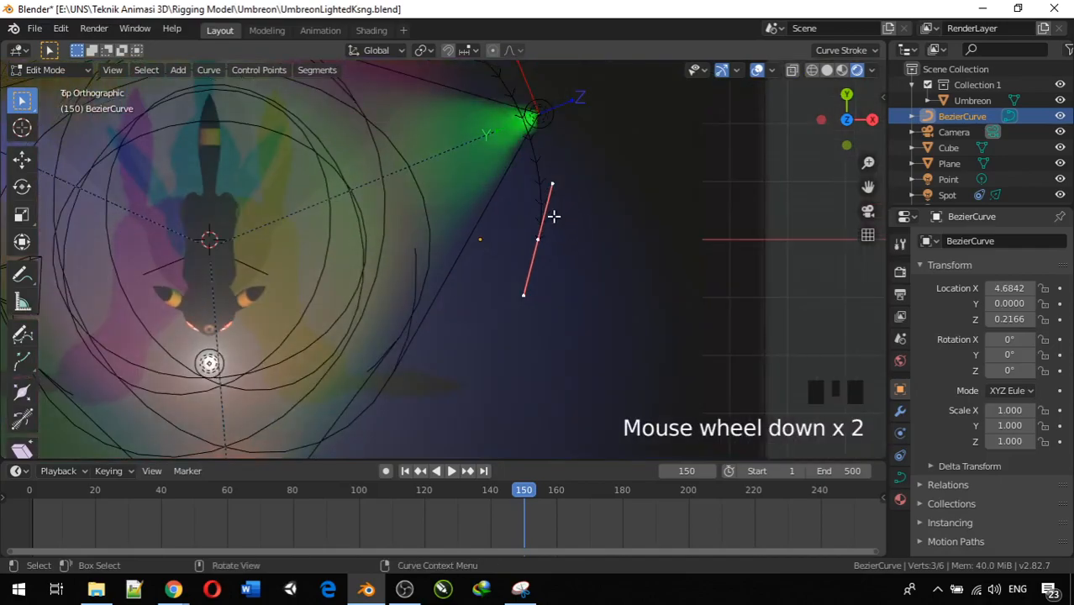
{"action": "left_click", "coordinate": [537, 242]}
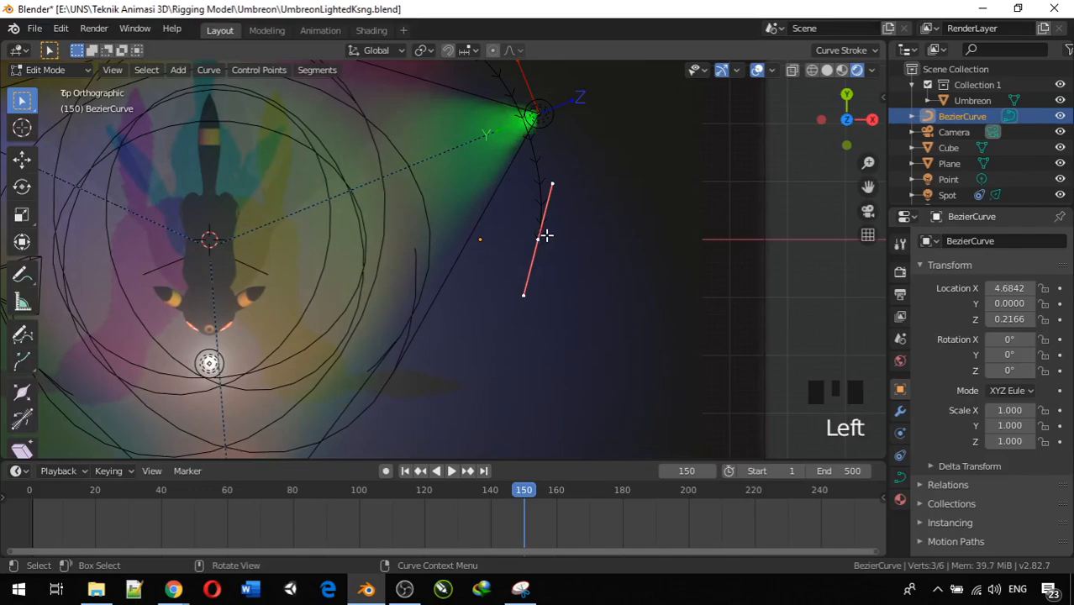
{"action": "scroll", "coordinate": [546, 234], "scroll_direction": "down", "scroll_amount": 3}
{"action": "scroll", "coordinate": [547, 235], "scroll_direction": "up", "scroll_amount": 1}
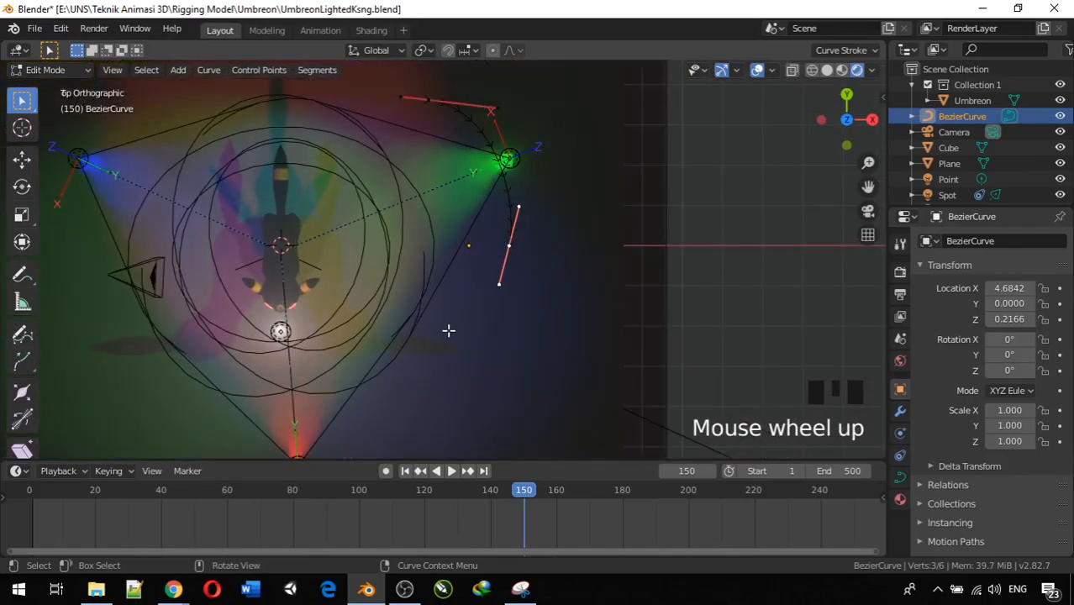
{"action": "key", "text": "e"}
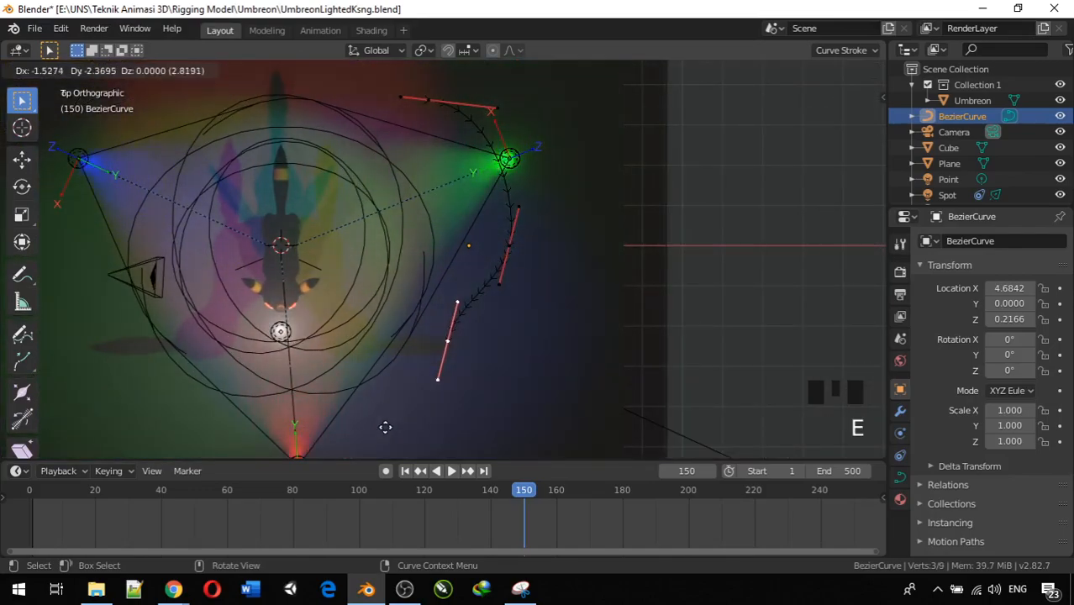
{"action": "key", "text": "y"}
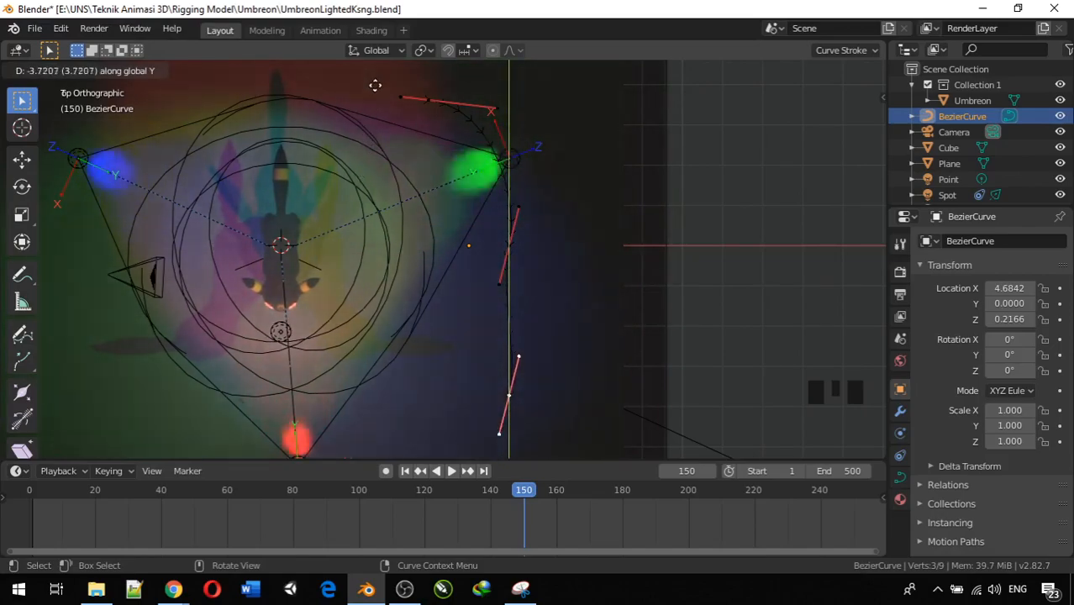
{"action": "left_click", "coordinate": [381, 449]}
- Move the extruded control point about 2.78 along negative X, toward the front of the model
{"action": "middle_click_drag", "start_coordinate": [522, 413], "coordinate": [570, 304], "text": "shift"}
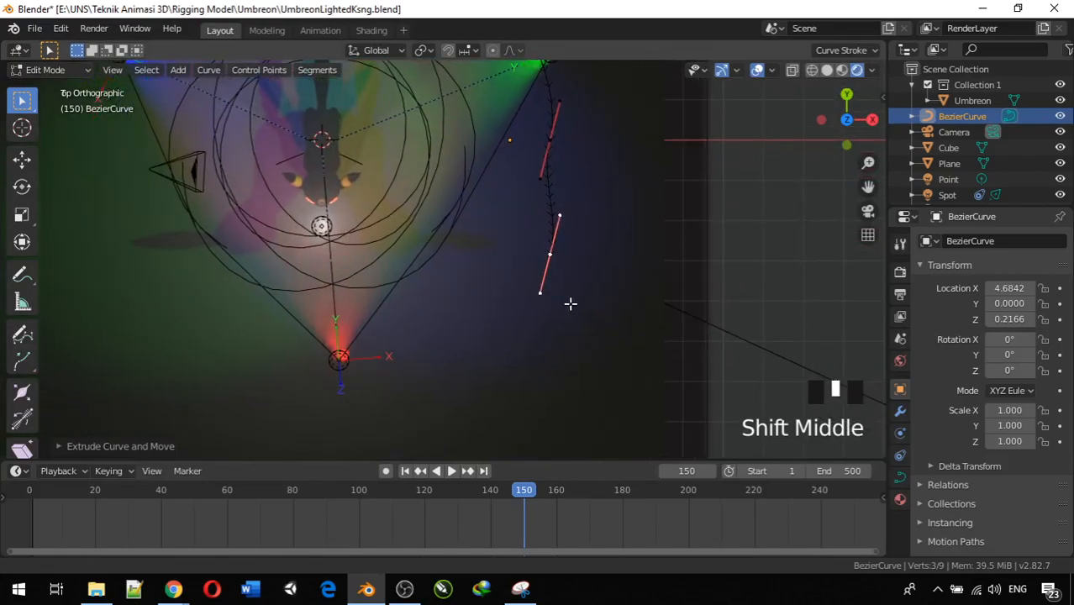
{"action": "left_click", "coordinate": [547, 254]}
{"action": "key", "text": "g"}
{"action": "key", "text": "x"}
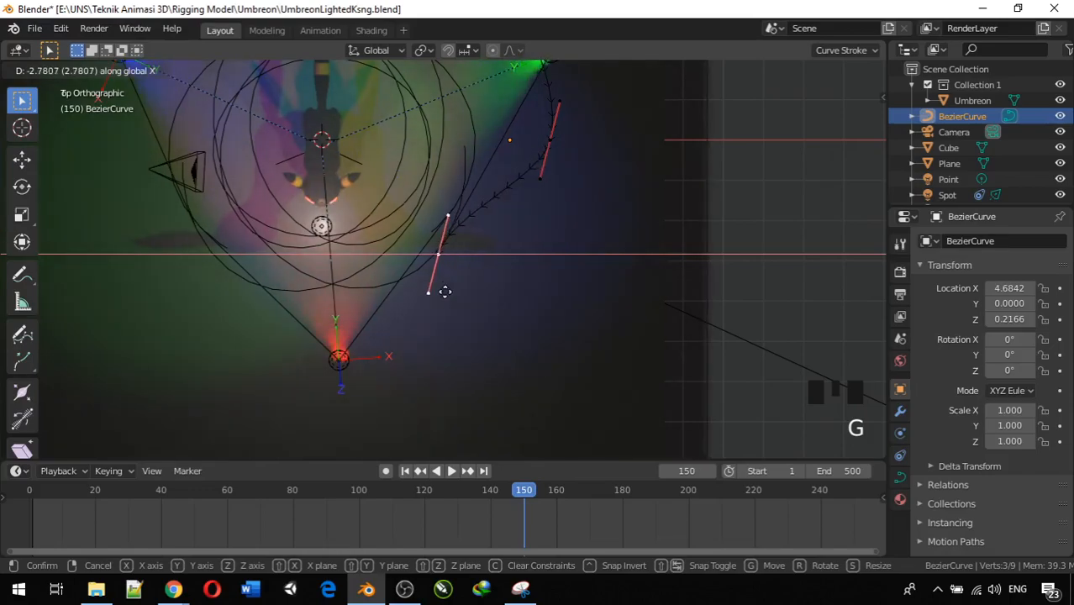
{"action": "left_click", "coordinate": [445, 292]}
- Move the upper handle of the extruded control point along negative Y so its handles slant with the curve
{"action": "left_click", "coordinate": [448, 216]}
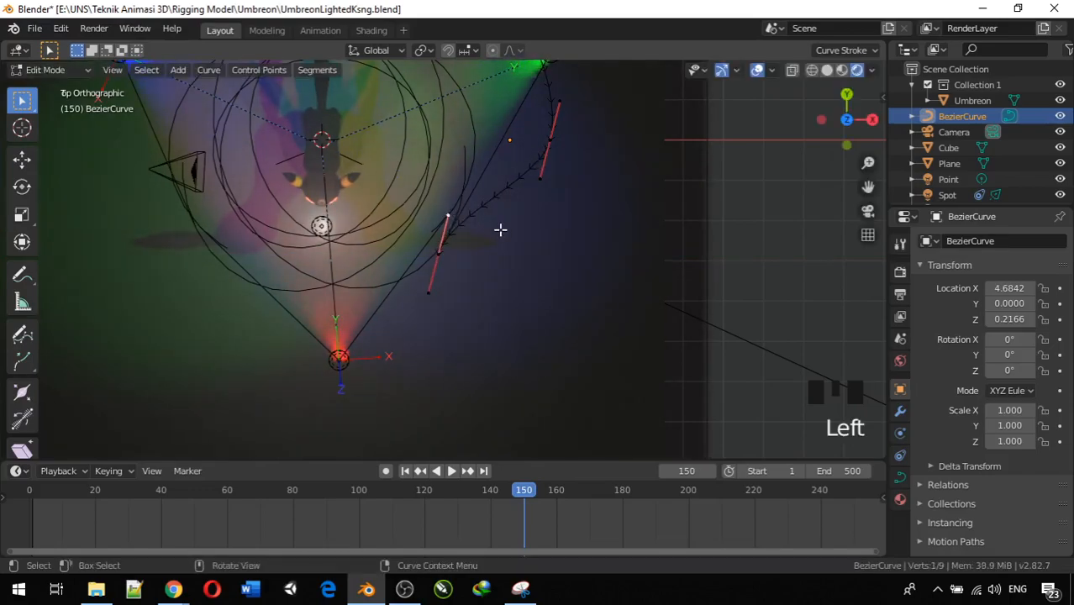
{"action": "key", "text": "g"}
{"action": "key", "text": "y"}
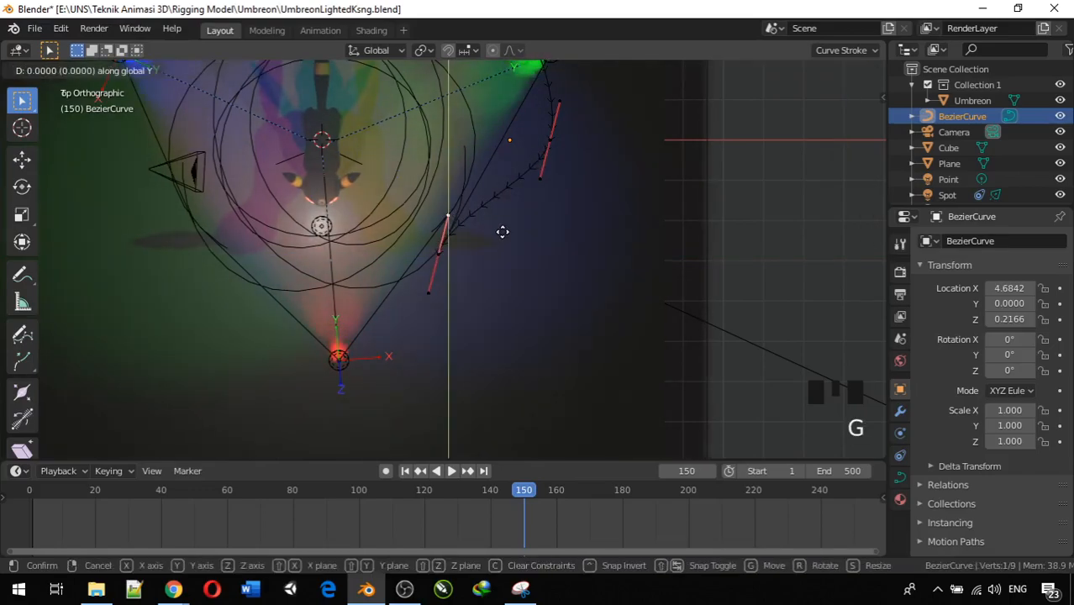
{"action": "left_click", "coordinate": [543, 260]}
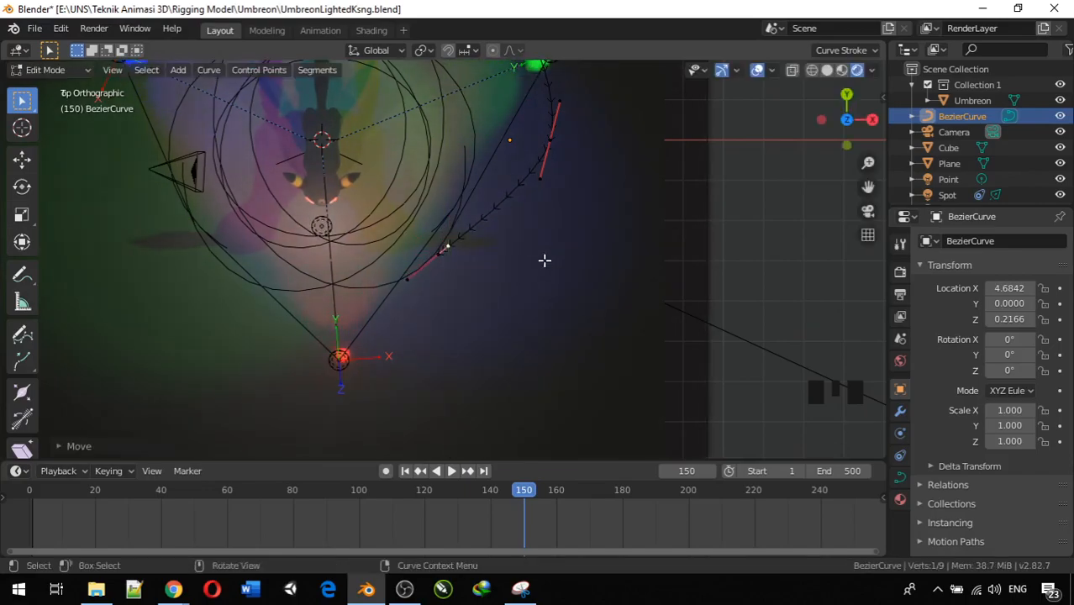
- Move the extruded control point about 1.4 along negative X and farther along negative Y, close to the red spotlight
{"action": "left_click", "coordinate": [439, 253]}
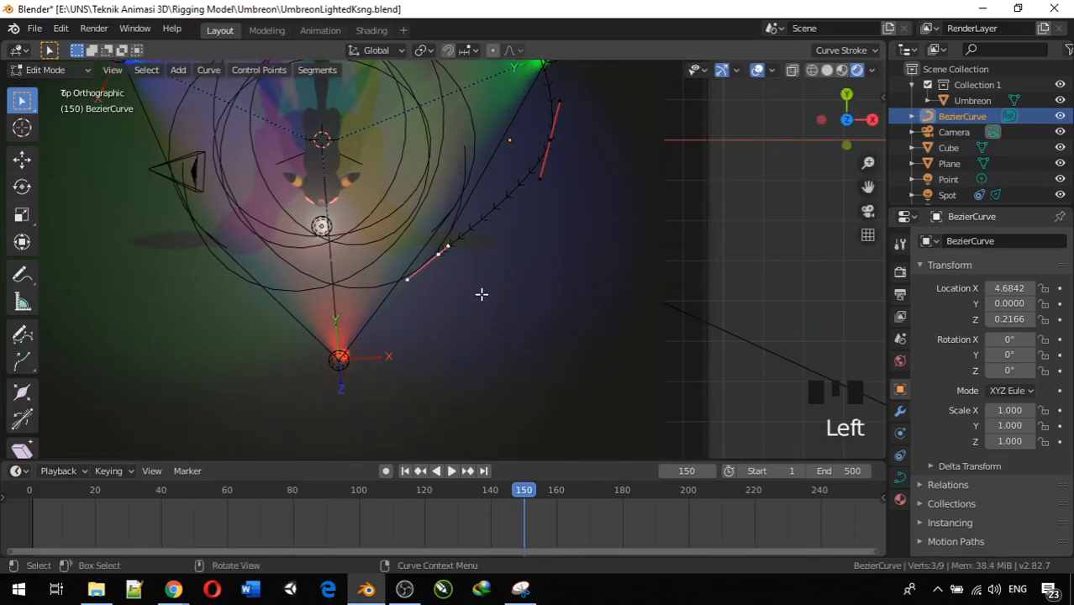
{"action": "key", "text": "g"}
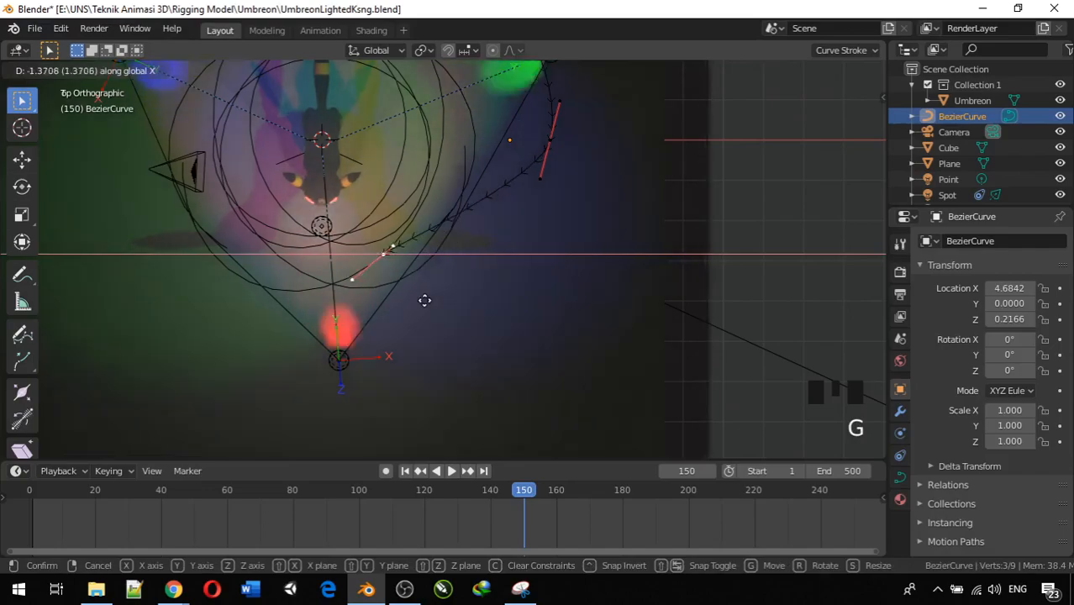
{"action": "left_click", "coordinate": [425, 299]}
{"action": "key", "text": "g"}
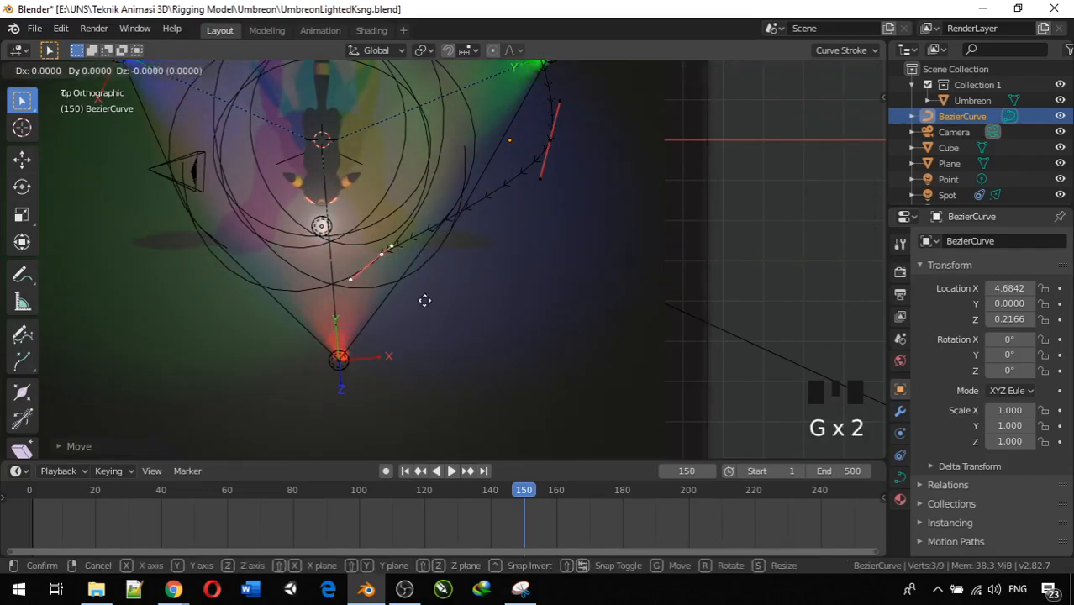
{"action": "left_click", "coordinate": [429, 371]}
- Extend the near handle of the control point beside the red spotlight along positive X to round the curve
{"action": "left_click", "coordinate": [392, 316]}
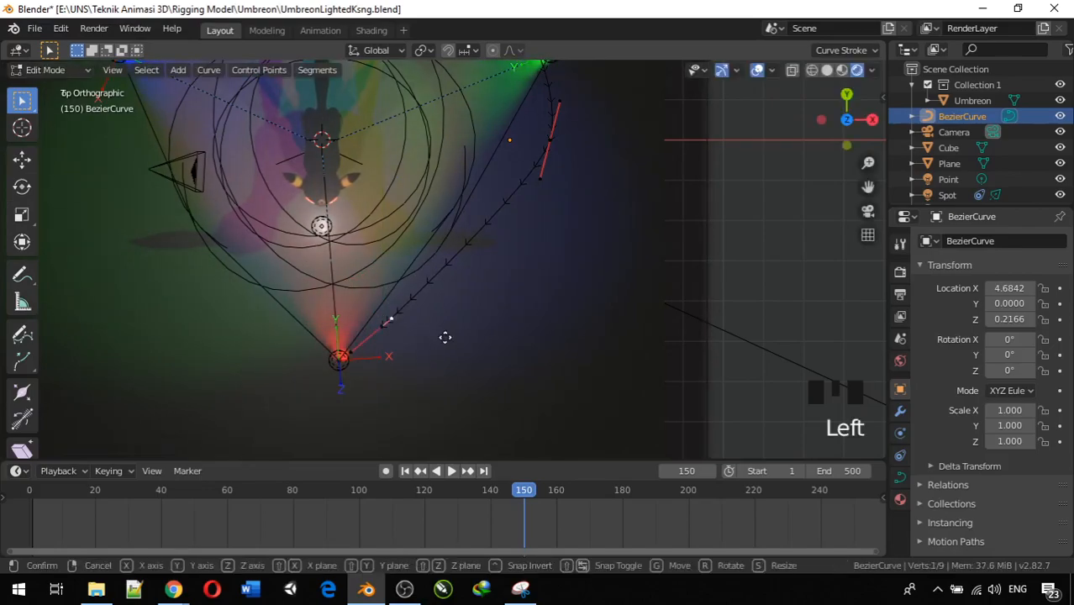
{"action": "key", "text": "g"}
{"action": "key", "text": "x"}
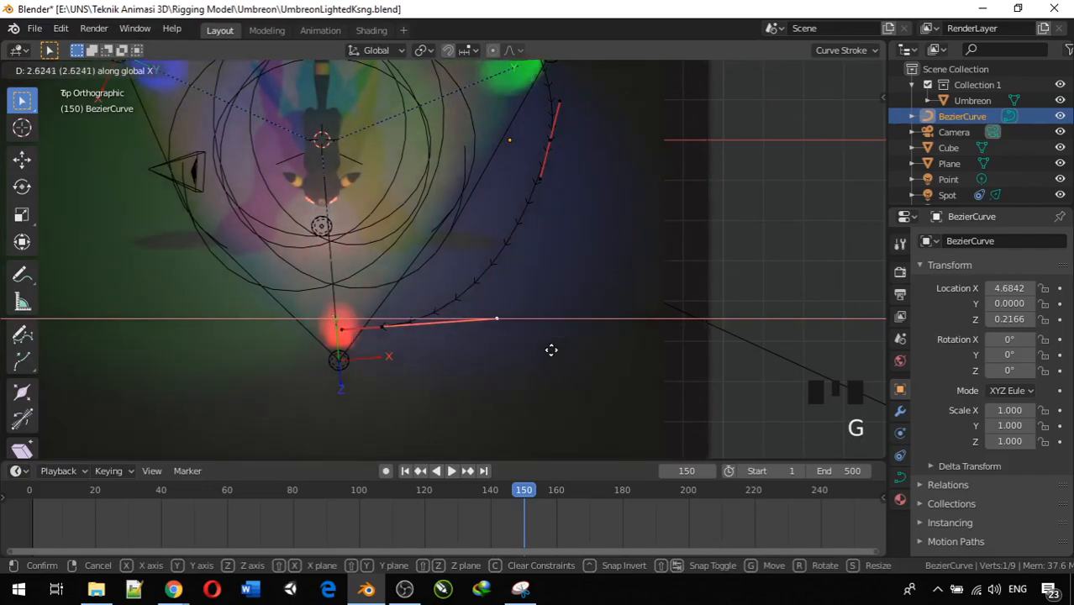
{"action": "left_click", "coordinate": [576, 347]}
- Nudge the upper handle of the curve's middle control point slightly inward, toward the model, to smooth the arc
{"action": "scroll", "coordinate": [576, 345], "scroll_direction": "down", "scroll_amount": 4}
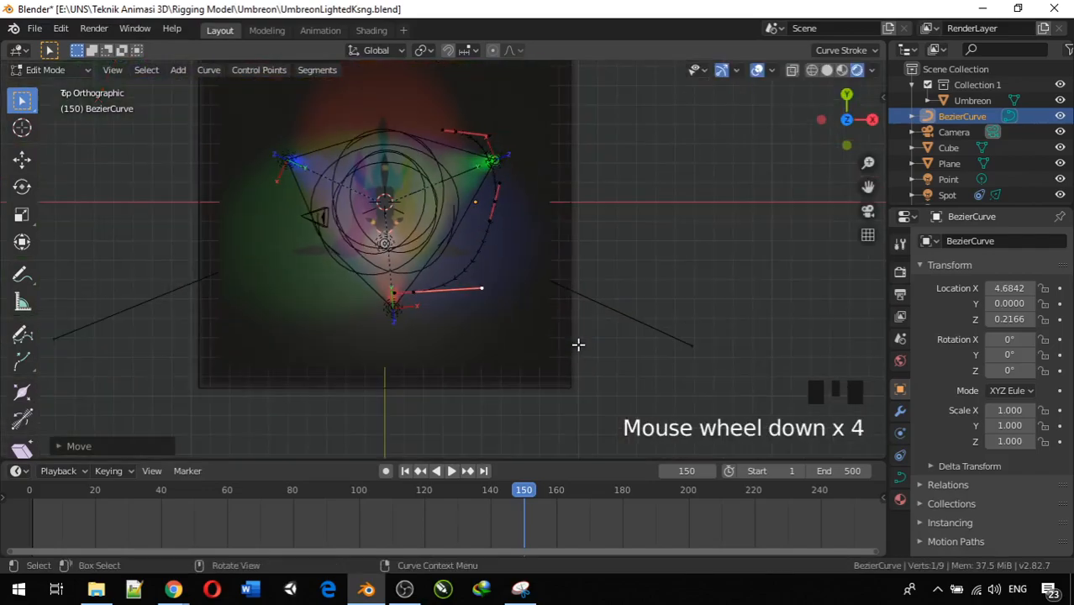
{"action": "scroll", "coordinate": [577, 343], "scroll_direction": "up", "scroll_amount": 2}
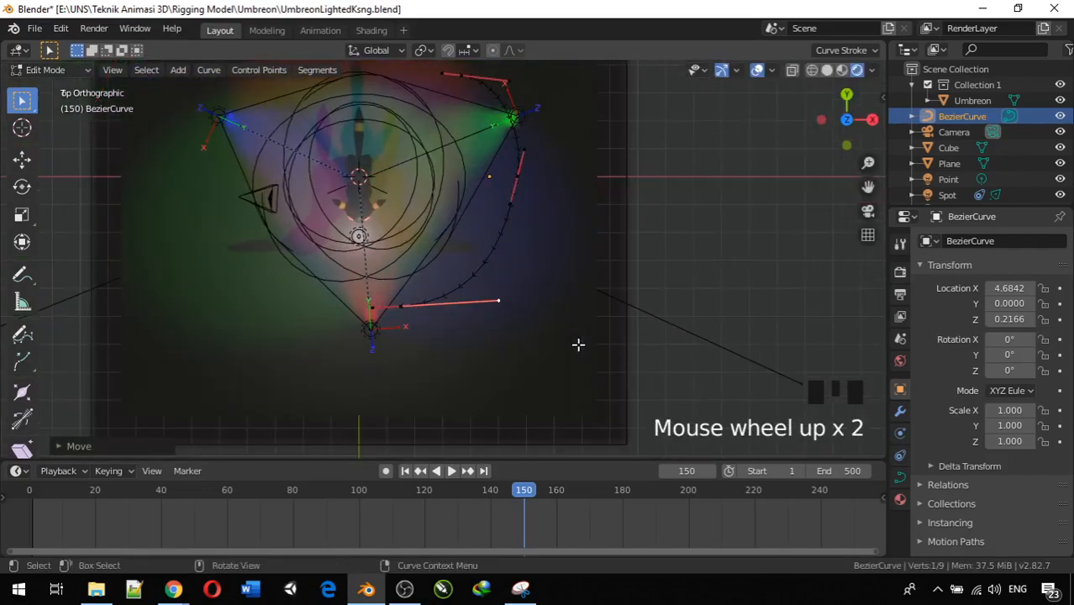
{"action": "left_click", "coordinate": [525, 150]}
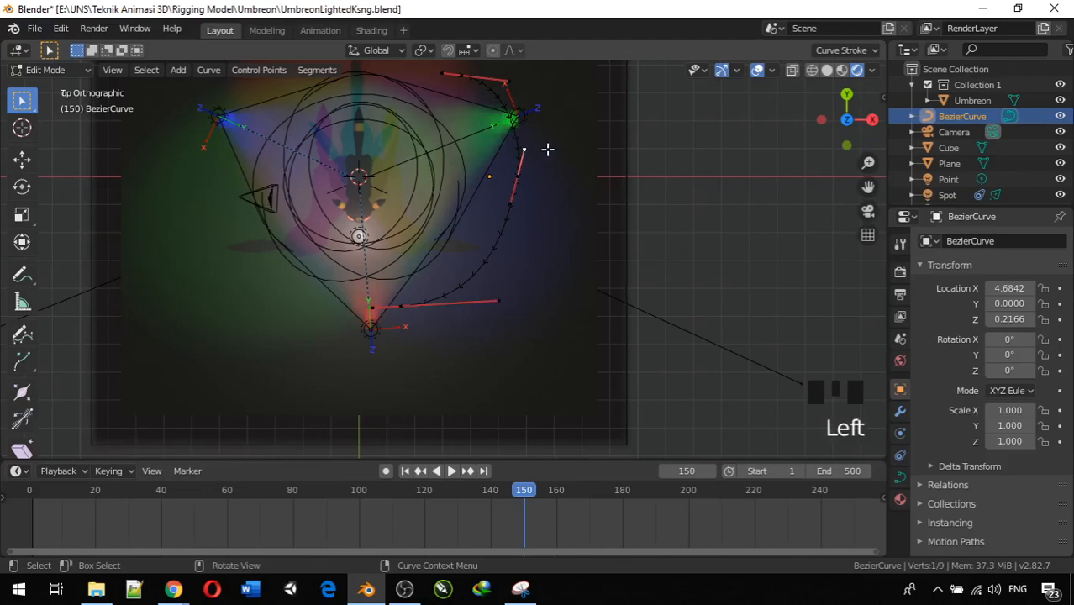
{"action": "key", "text": "g"}
{"action": "left_click", "coordinate": [545, 146]}
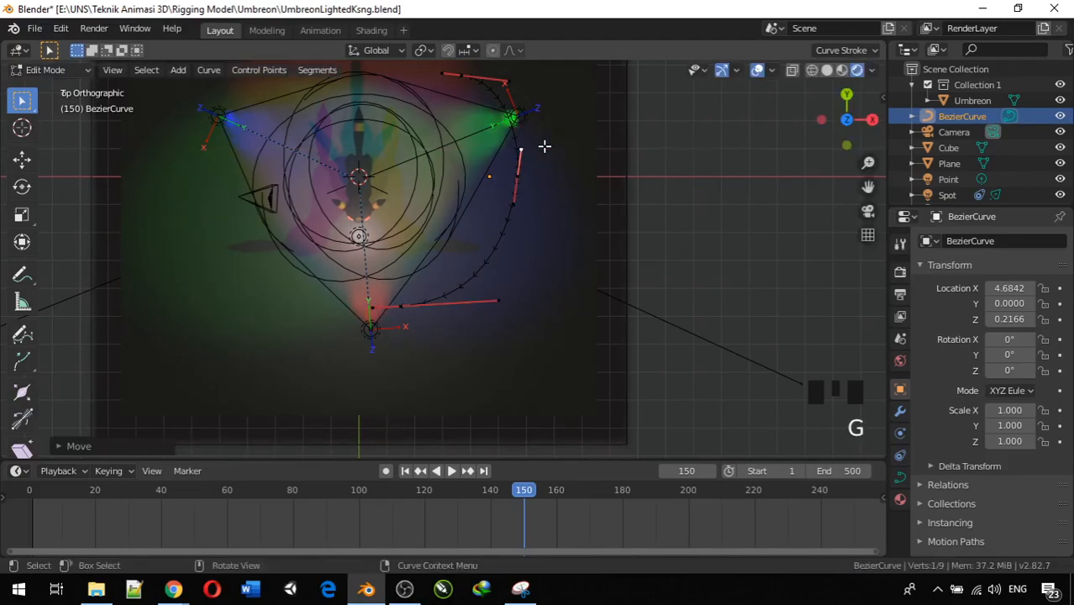
- Deselect the curve's control points and finish editing it, returning to Object Mode
{"action": "left_click", "coordinate": [739, 247]}
{"action": "middle_click_drag", "start_coordinate": [739, 247], "coordinate": [616, 143]}
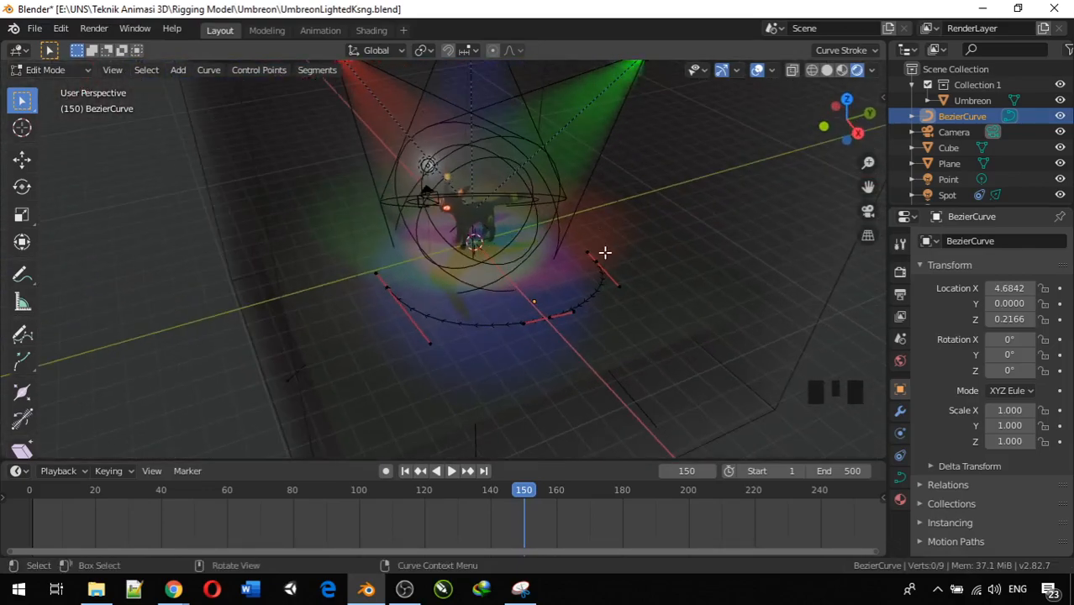
{"action": "key", "text": "Tab"}
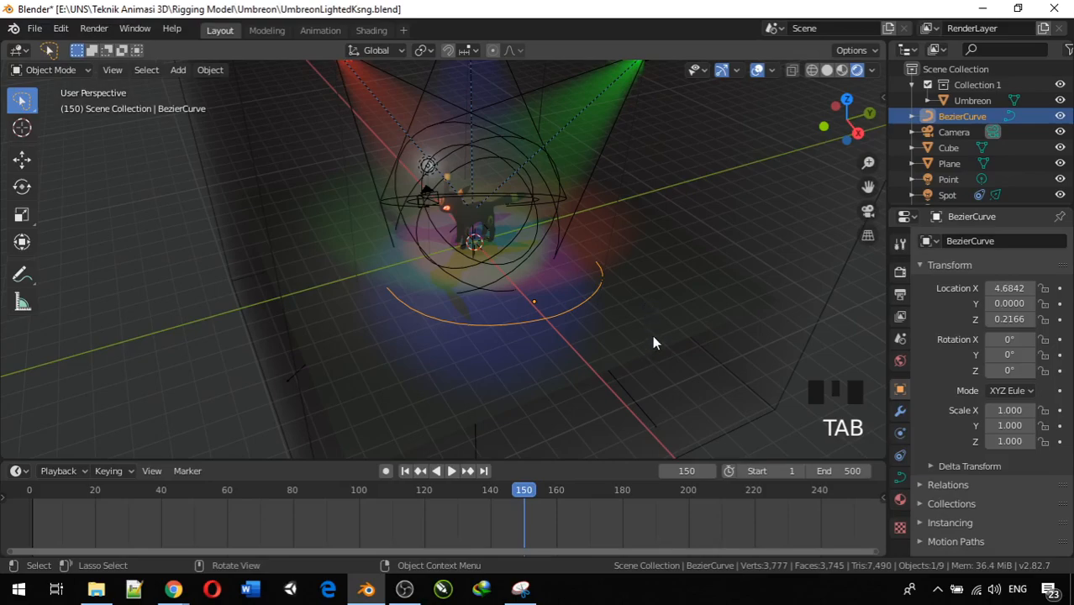
- Deselect all objects and add a cube-shaped empty at the world origin
{"action": "left_click", "coordinate": [643, 260]}
{"action": "left_click", "coordinate": [734, 207]}
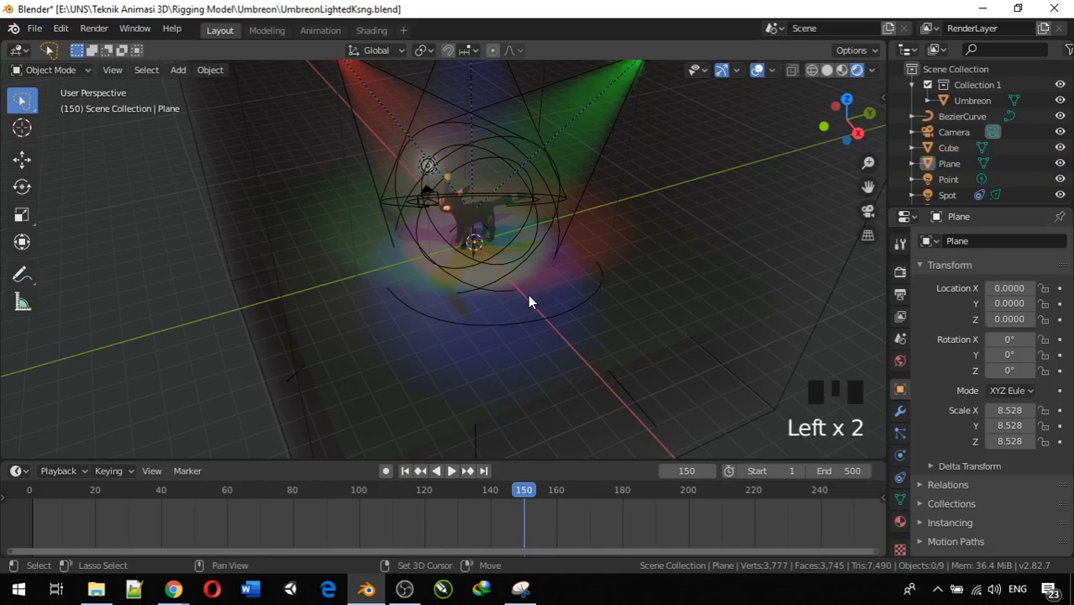
{"action": "key", "text": "shift+a"}
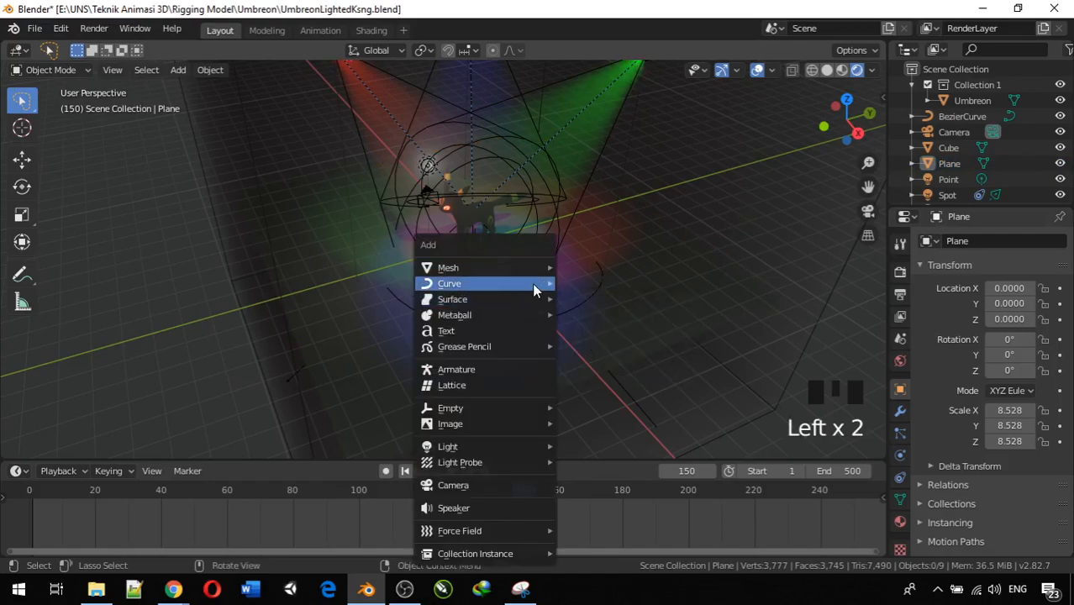
{"action": "mouse_move", "coordinate": [537, 266]}
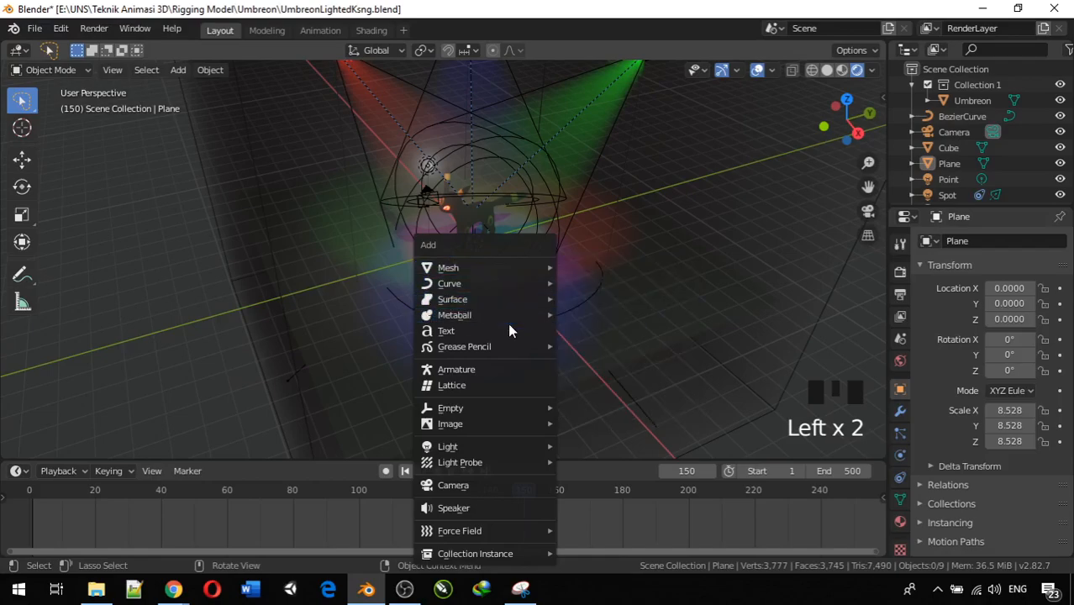
{"action": "mouse_move", "coordinate": [495, 405]}
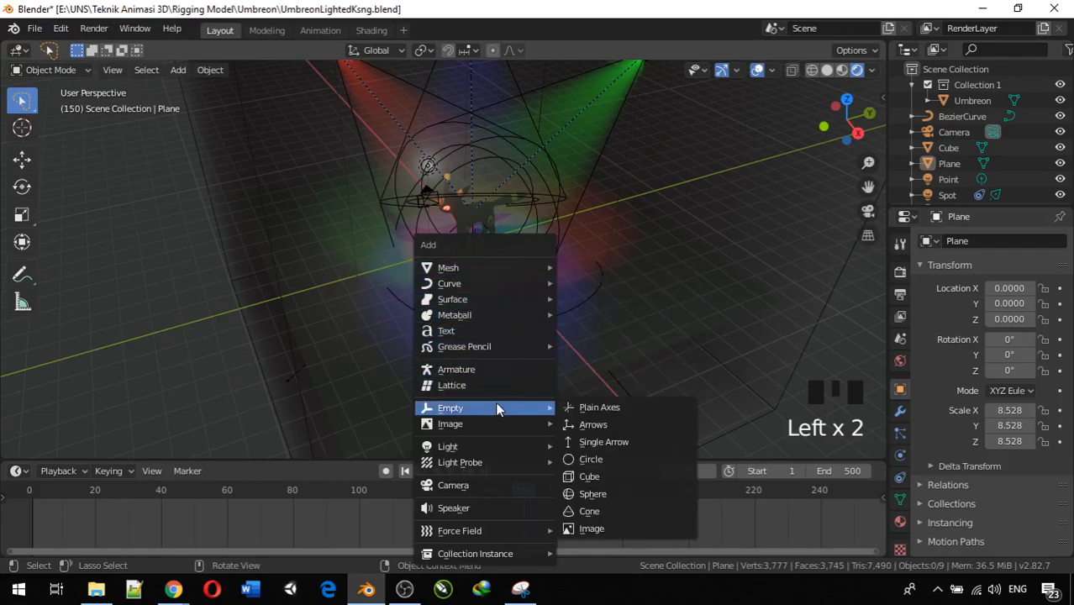
{"action": "left_click", "coordinate": [590, 476]}
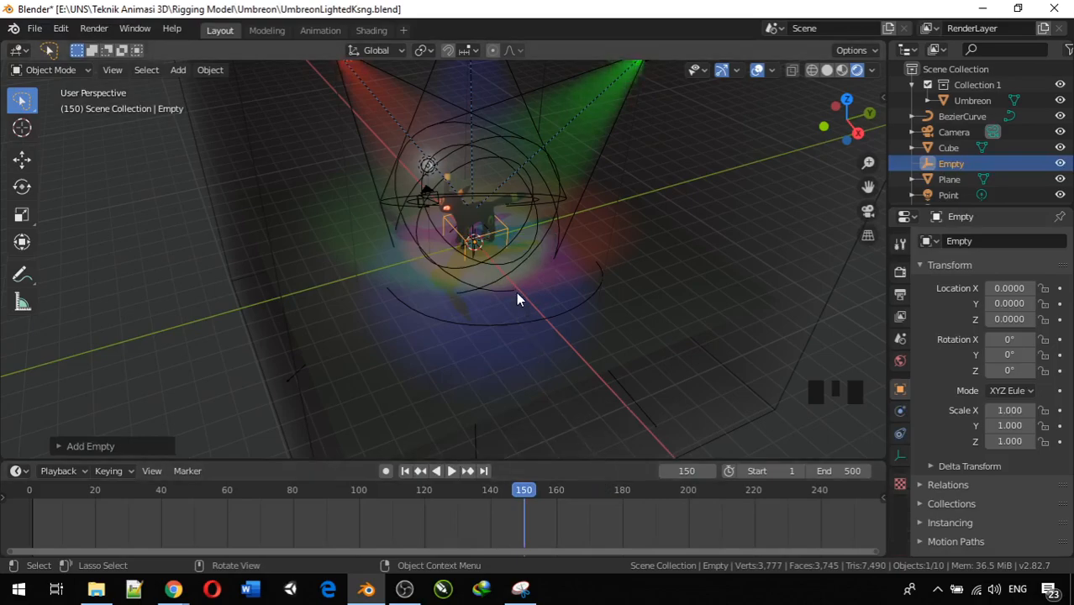
- Clear the camera's location and rotation so it sits unrotated at the world origin
{"action": "scroll", "coordinate": [517, 296], "scroll_direction": "up", "scroll_amount": 4}
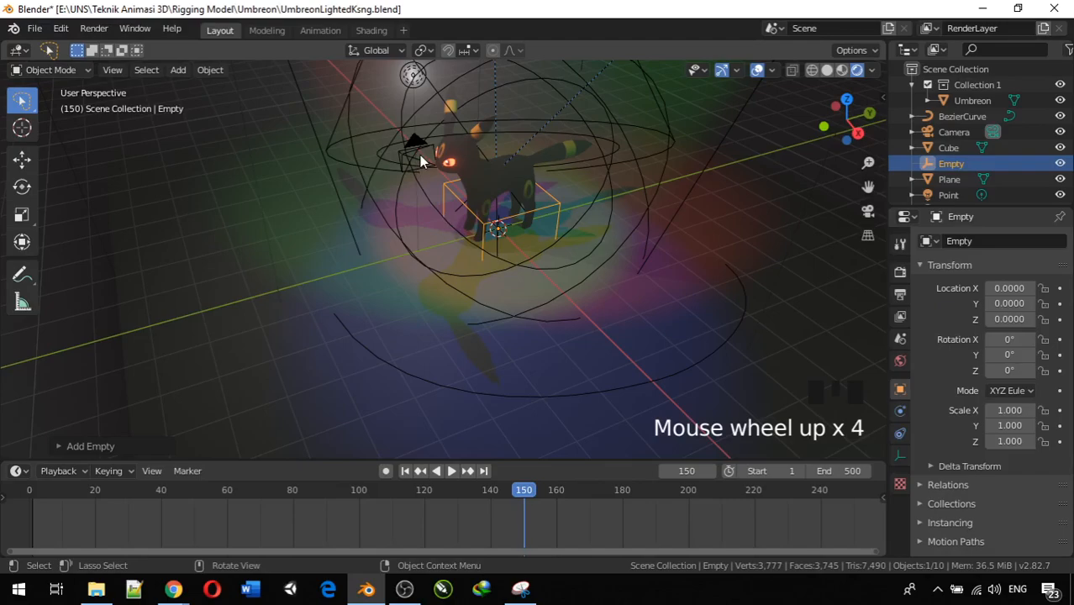
{"action": "left_click", "coordinate": [935, 133]}
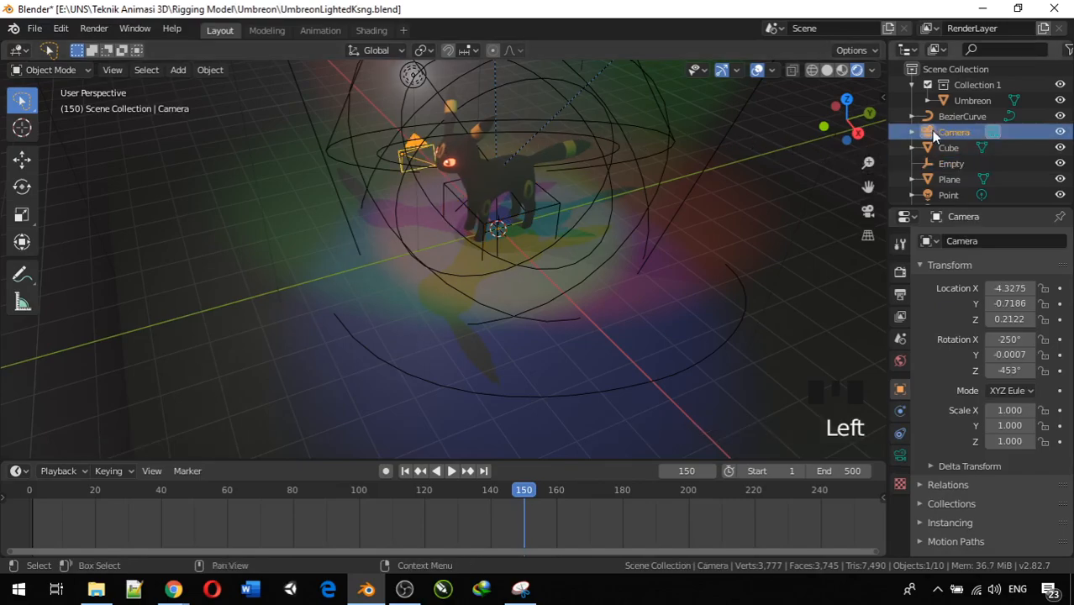
{"action": "middle_click_drag", "start_coordinate": [316, 134], "coordinate": [446, 98]}
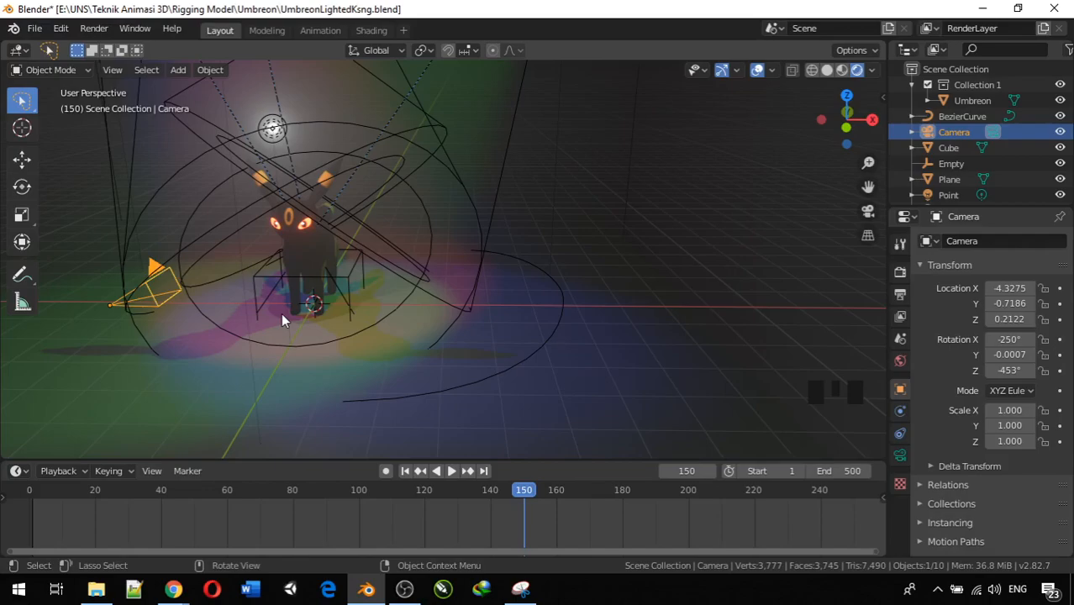
{"action": "key", "text": "alt+g"}
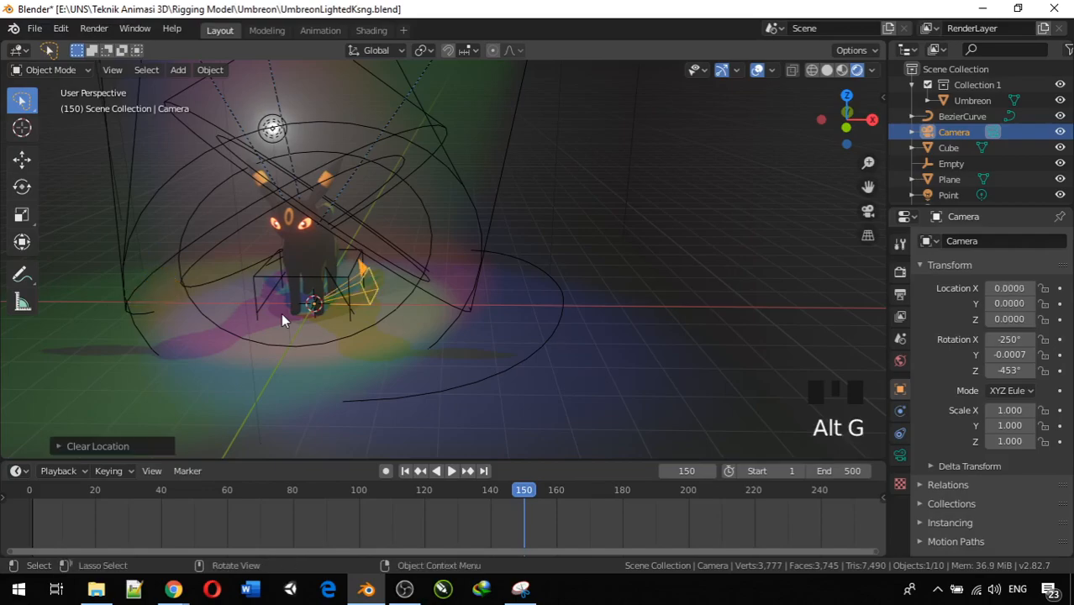
{"action": "key", "text": "alt+r"}
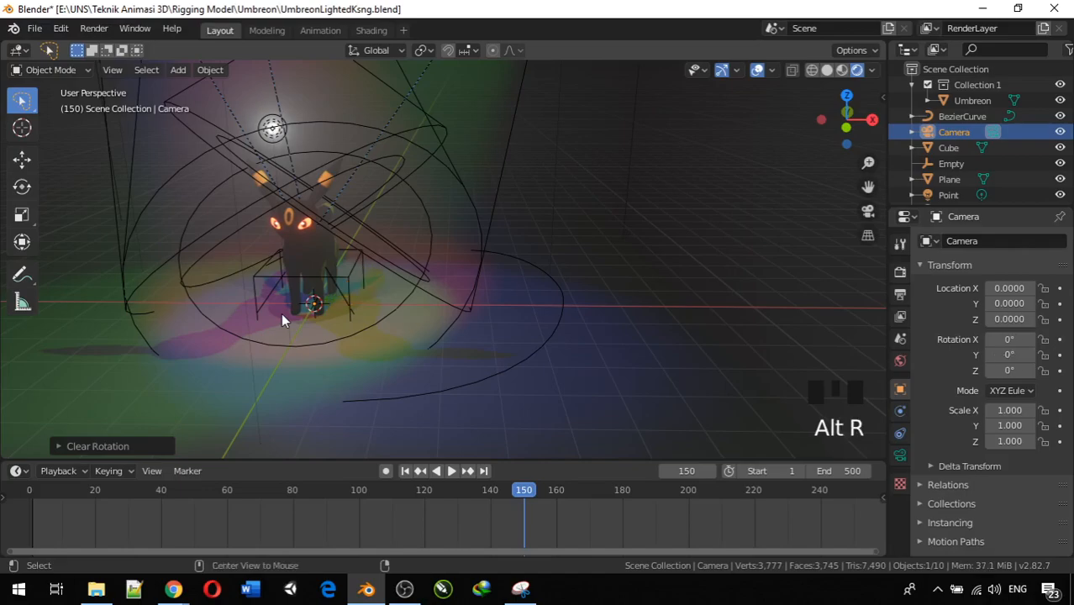
- Select the cube-shaped empty around the camera and rename it CameraHolder
{"action": "scroll", "coordinate": [290, 352], "scroll_direction": "down", "scroll_amount": 3}
{"action": "middle_click_drag", "start_coordinate": [290, 352], "coordinate": [283, 307]}
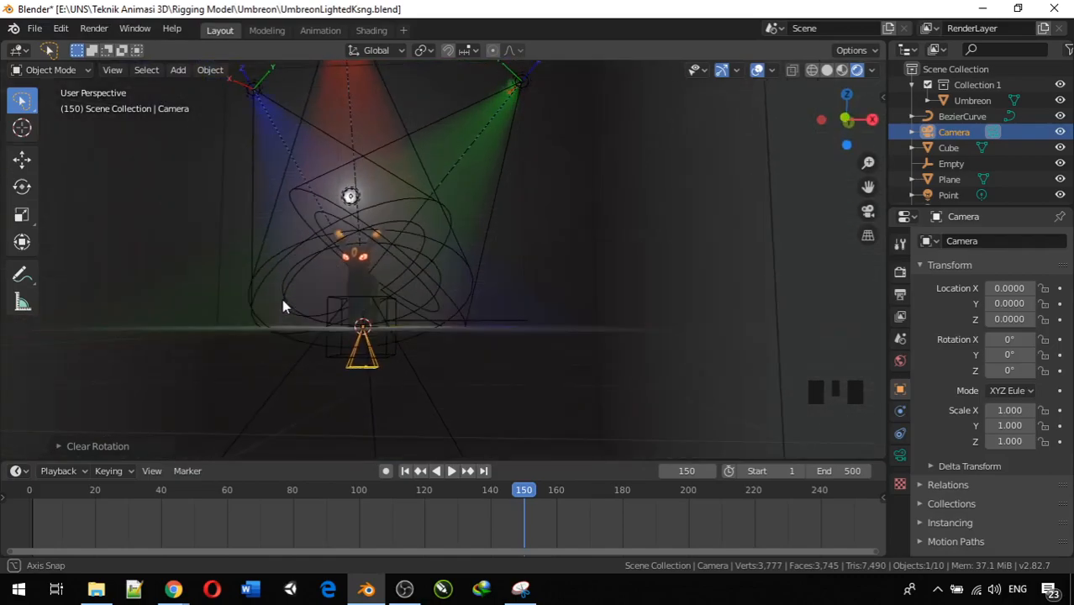
{"action": "left_click", "coordinate": [373, 363]}
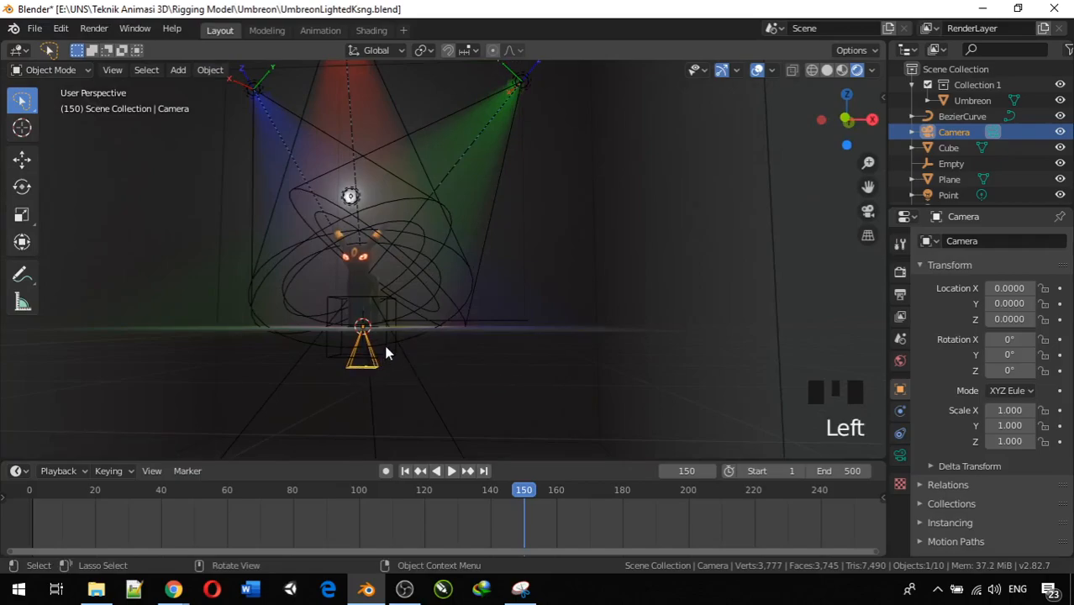
{"action": "left_click", "coordinate": [385, 348]}
{"action": "left_click", "coordinate": [384, 345]}
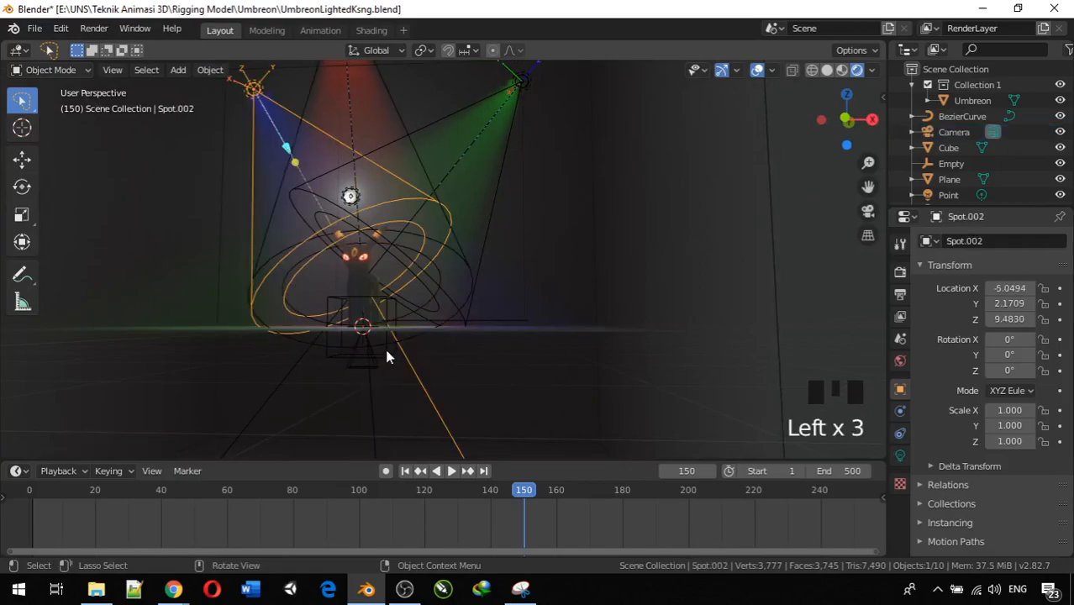
{"action": "left_click", "coordinate": [385, 347]}
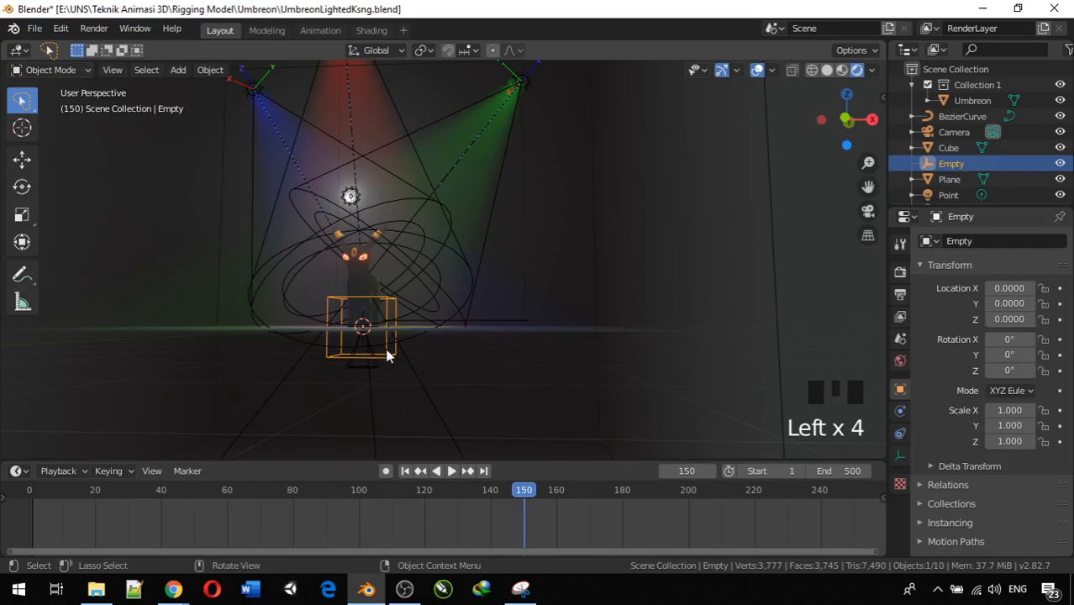
{"action": "double_click", "coordinate": [950, 164]}
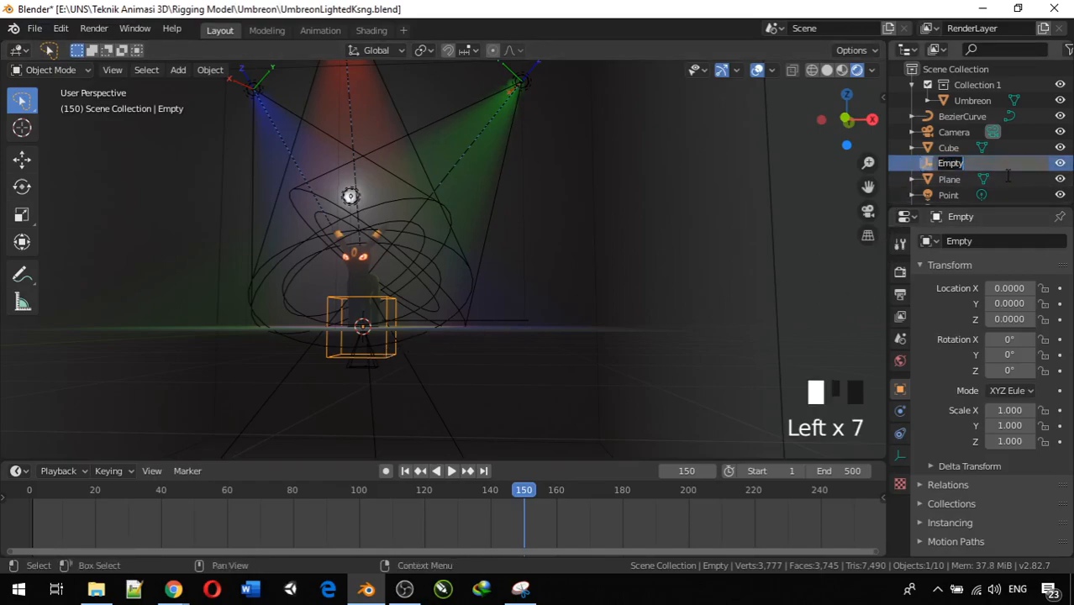
{"action": "type", "text": "CameraHolder"}
{"action": "key", "text": "Return"}
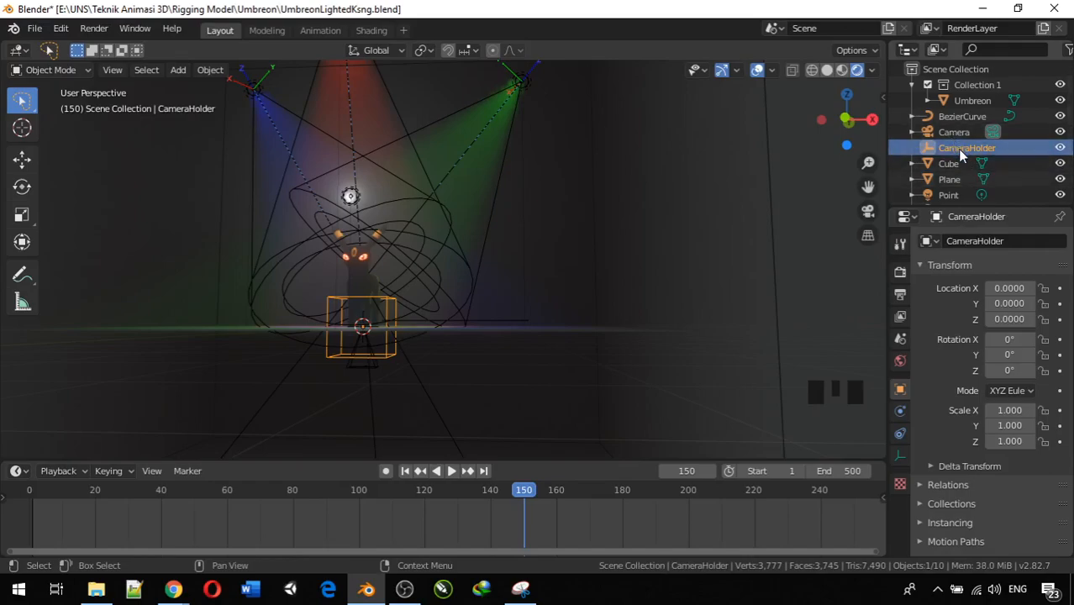
- Set CameraHolder as the camera's parent object in its relations
{"action": "left_click", "coordinate": [357, 364]}
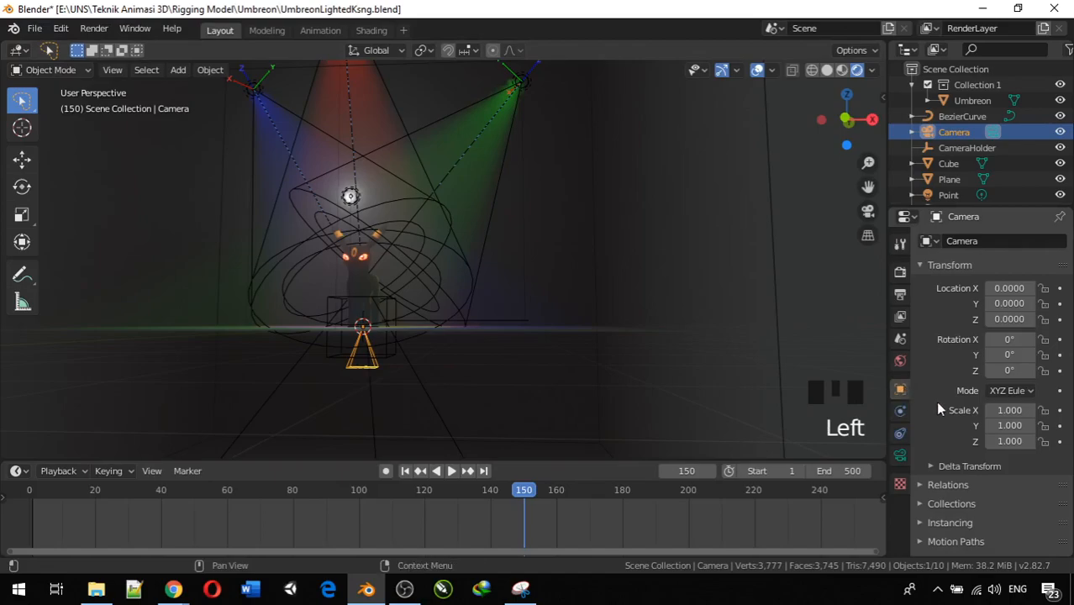
{"action": "scroll", "coordinate": [974, 471], "scroll_direction": "down", "scroll_amount": 2}
{"action": "left_click", "coordinate": [922, 455]}
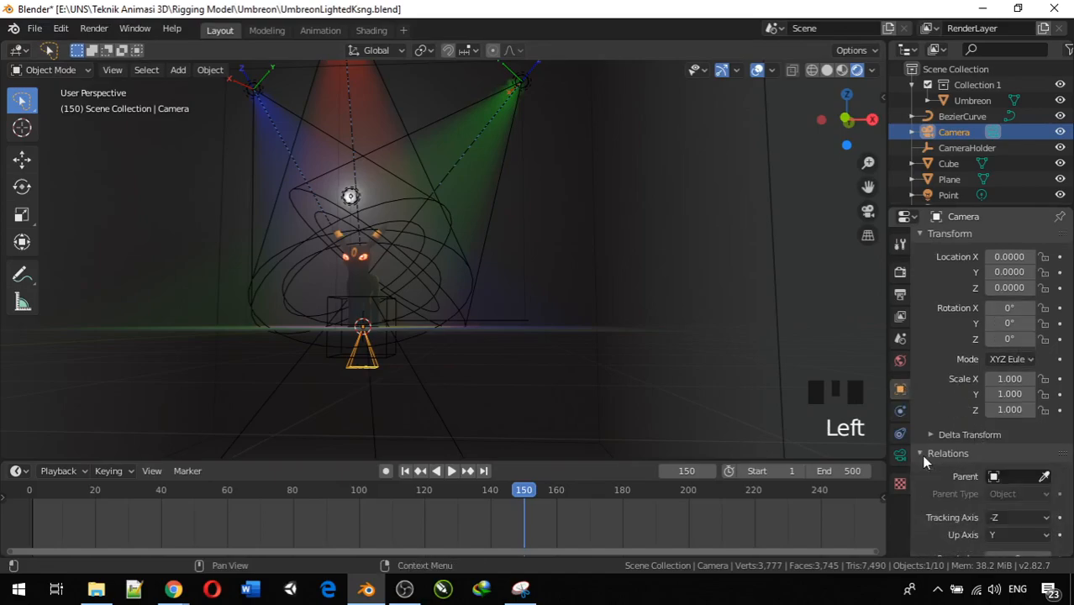
{"action": "left_click", "coordinate": [1013, 475]}
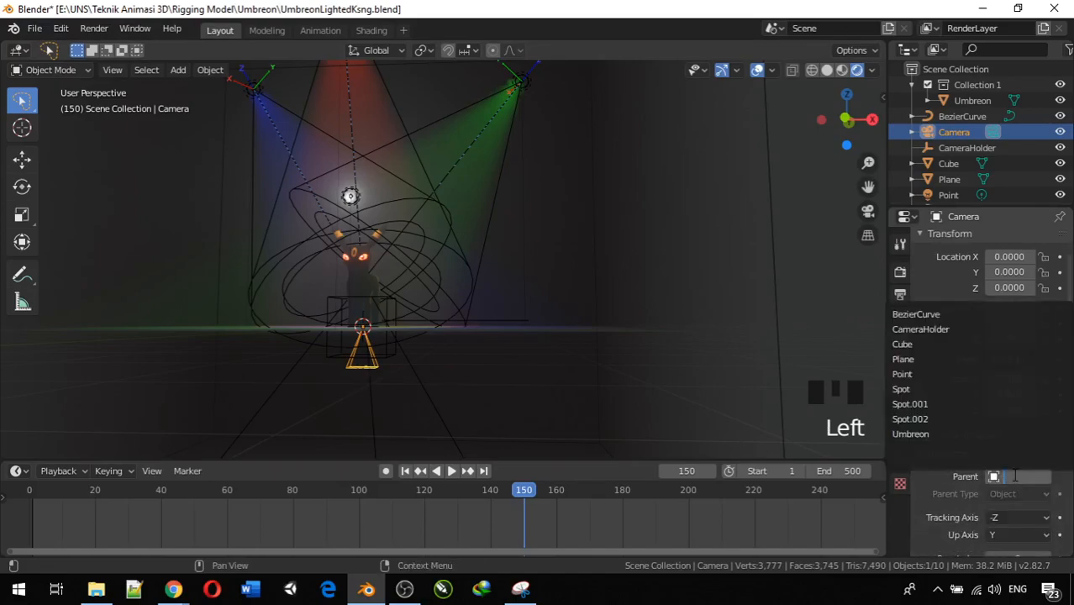
{"action": "left_click", "coordinate": [945, 330]}
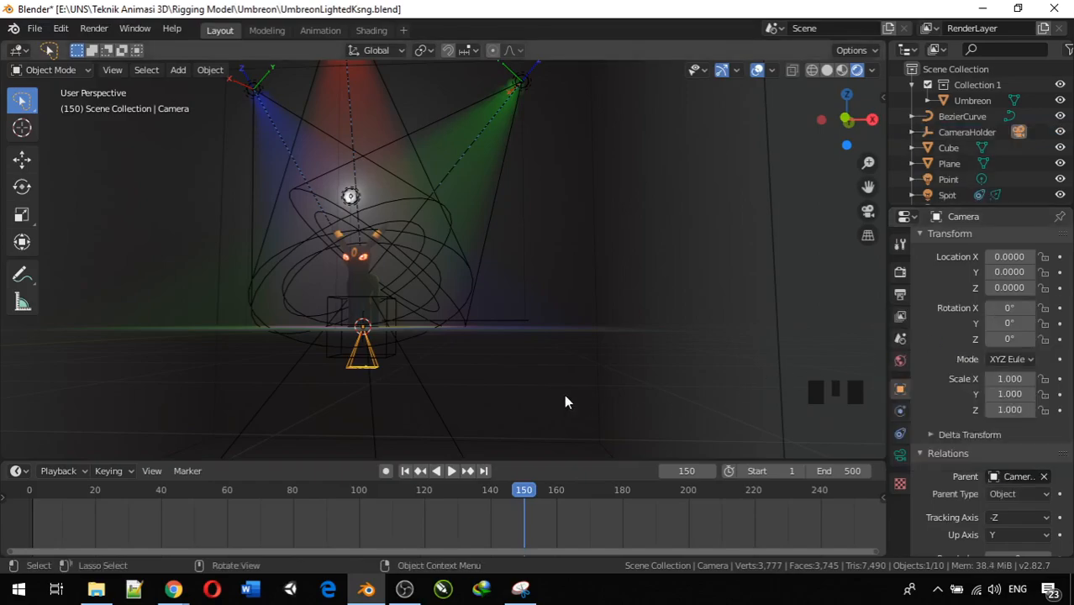
- Move CameraHolder about 5.18 up along Z, above the Umbreon model's head
{"action": "left_click", "coordinate": [389, 303]}
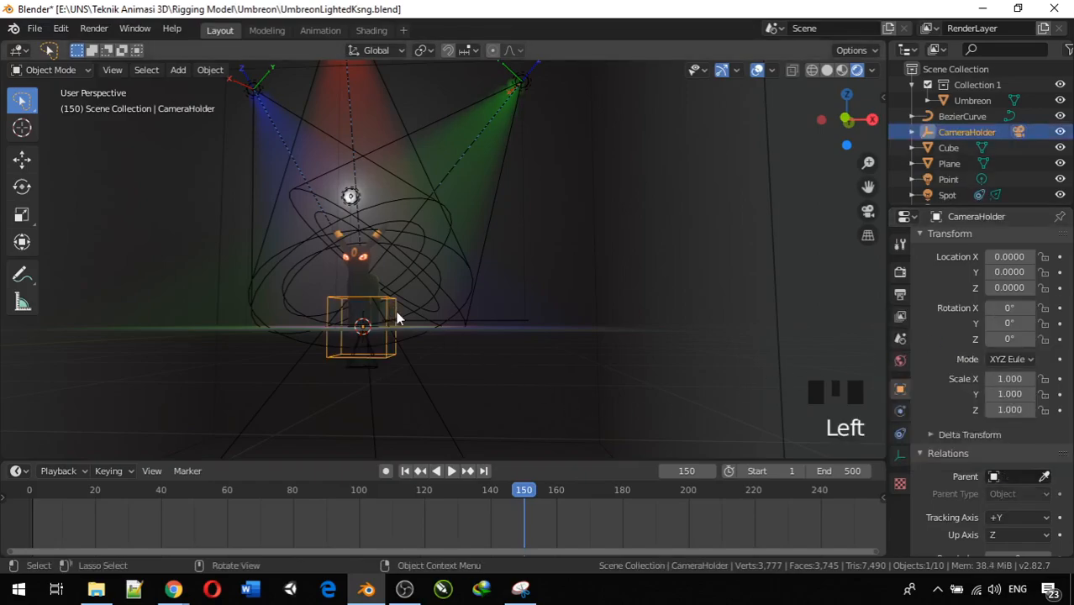
{"action": "scroll", "coordinate": [422, 319], "scroll_direction": "up", "scroll_amount": 3}
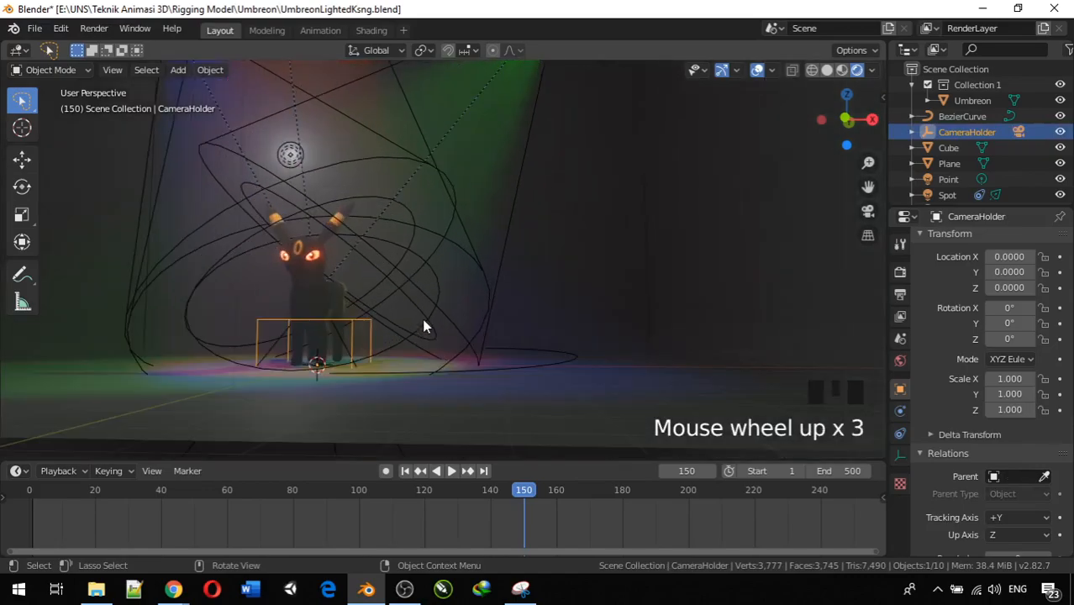
{"action": "key", "text": "g"}
{"action": "key", "text": "x"}
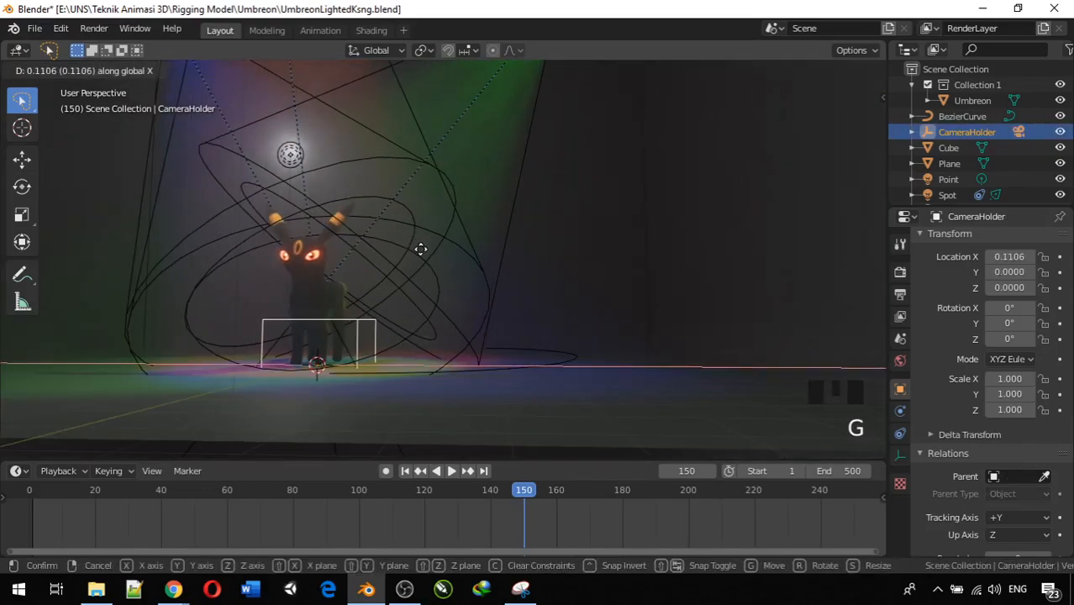
{"action": "key", "text": "z"}
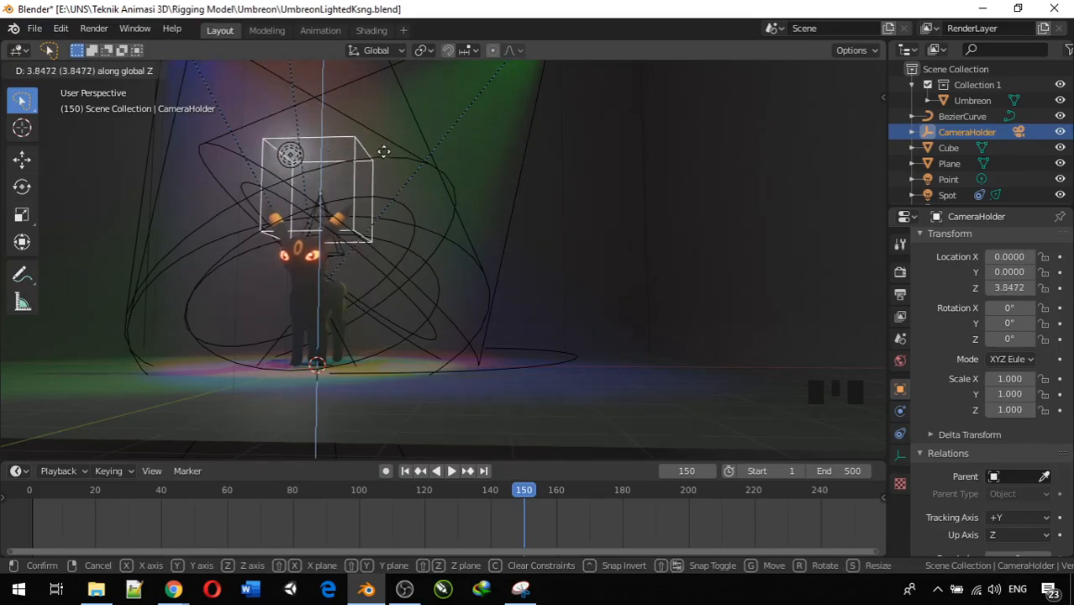
{"action": "left_click", "coordinate": [389, 101]}
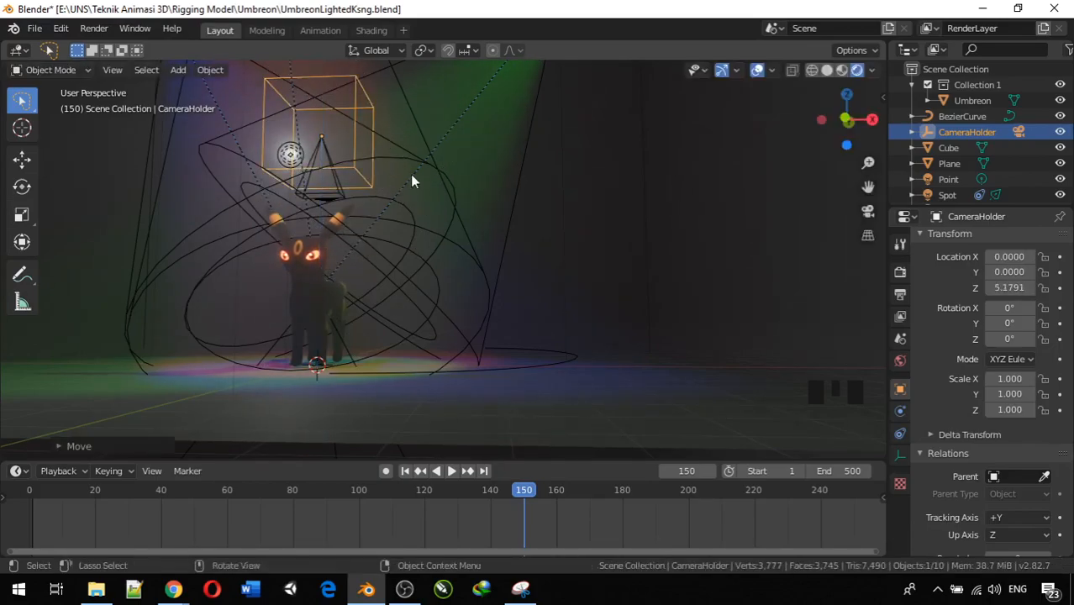
- Examine the raised camera holder, the spotlights and the curved path around the model from several angles
{"action": "middle_click_drag", "start_coordinate": [410, 175], "coordinate": [367, 255]}
{"action": "scroll", "coordinate": [361, 254], "scroll_direction": "down", "scroll_amount": 3}
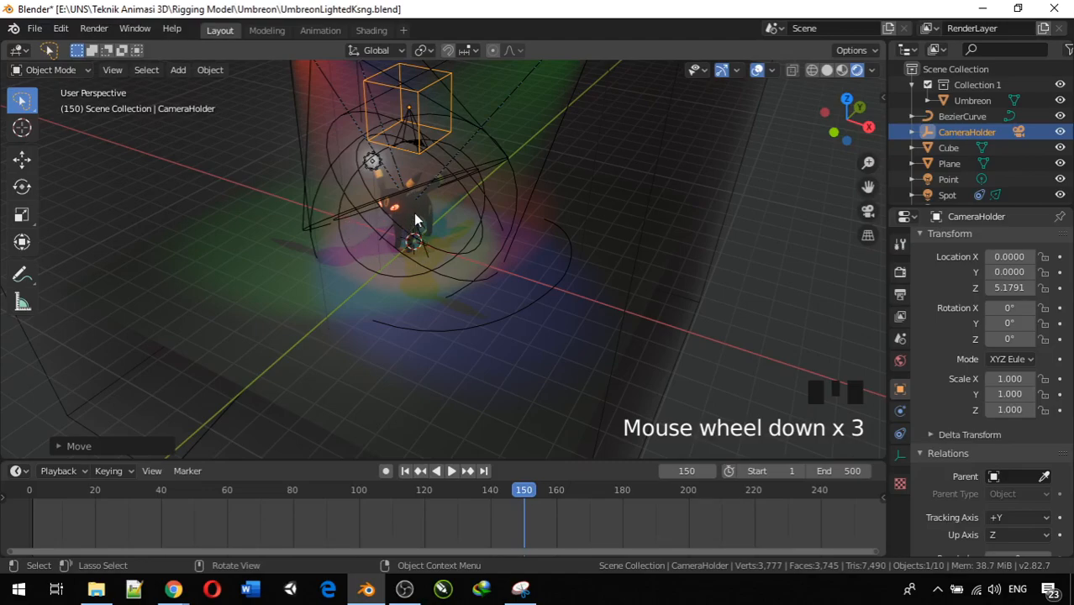
{"action": "scroll", "coordinate": [414, 216], "scroll_direction": "down", "scroll_amount": 5}
{"action": "scroll", "coordinate": [414, 216], "scroll_direction": "up", "scroll_amount": 2}
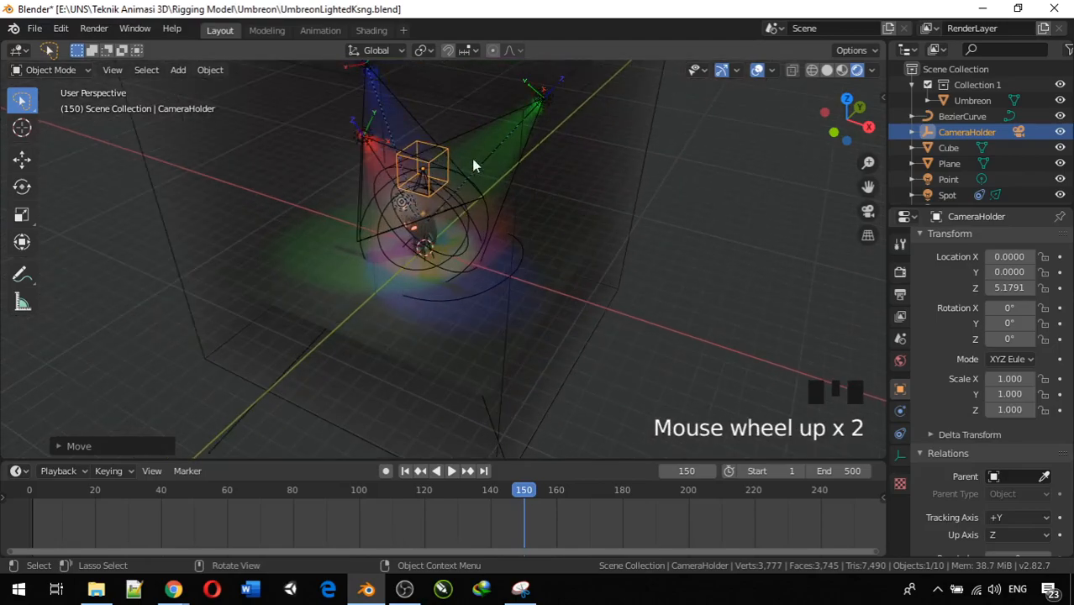
{"action": "scroll", "coordinate": [521, 139], "scroll_direction": "down", "scroll_amount": 1}
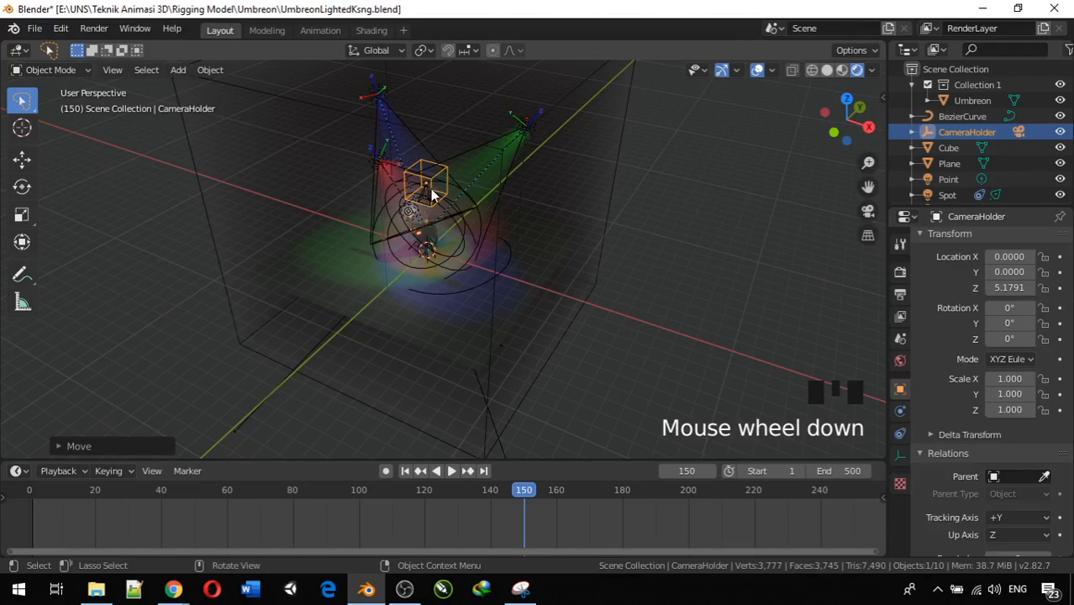
{"action": "middle_click_drag", "start_coordinate": [437, 191], "coordinate": [490, 146]}
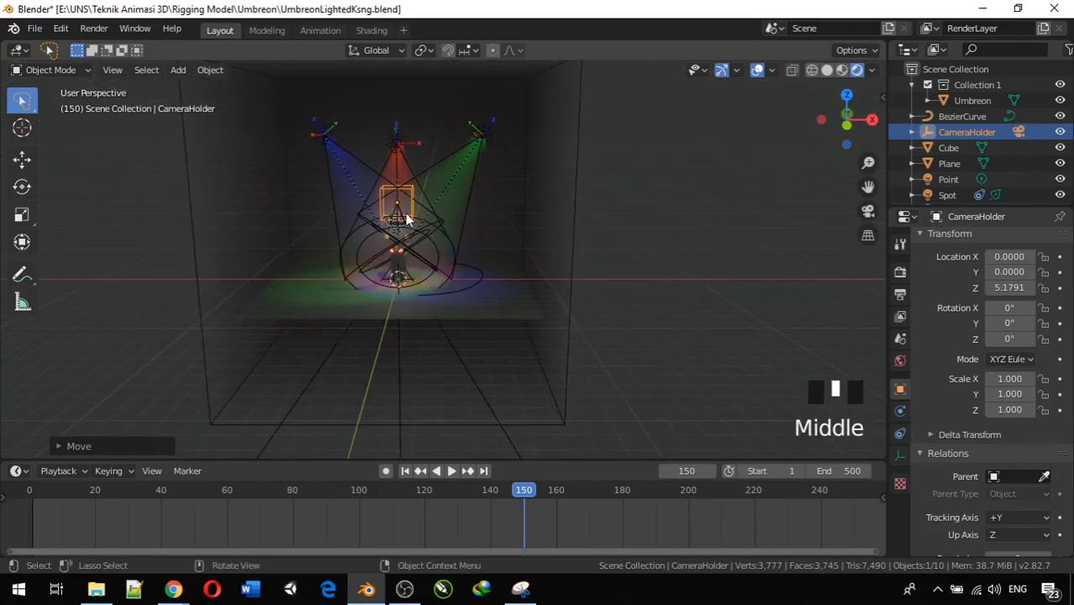
{"action": "scroll", "coordinate": [401, 220], "scroll_direction": "up", "scroll_amount": 8}
{"action": "middle_click_drag", "start_coordinate": [402, 219], "coordinate": [407, 232]}
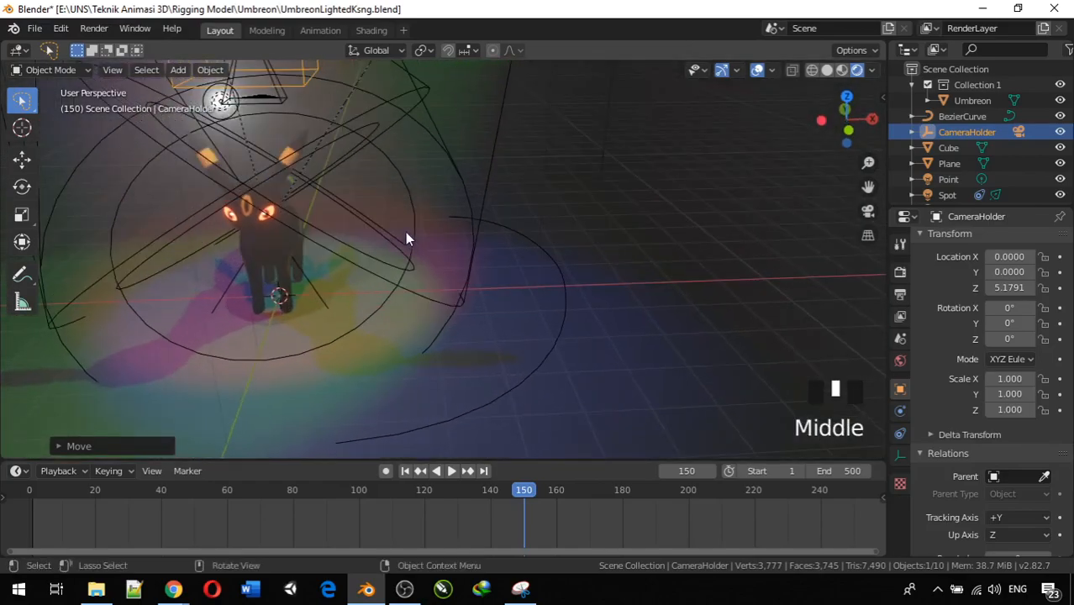
- Add a Track To constraint to the camera and set Umbreon as its target
{"action": "left_click", "coordinate": [277, 99]}
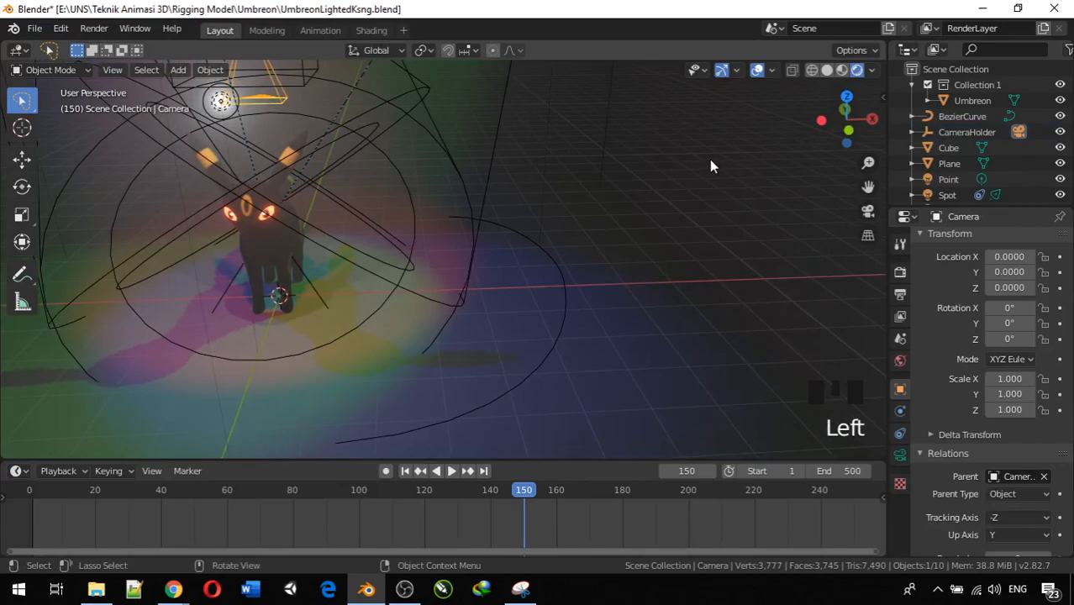
{"action": "scroll", "coordinate": [710, 164], "scroll_direction": "down", "scroll_amount": 3}
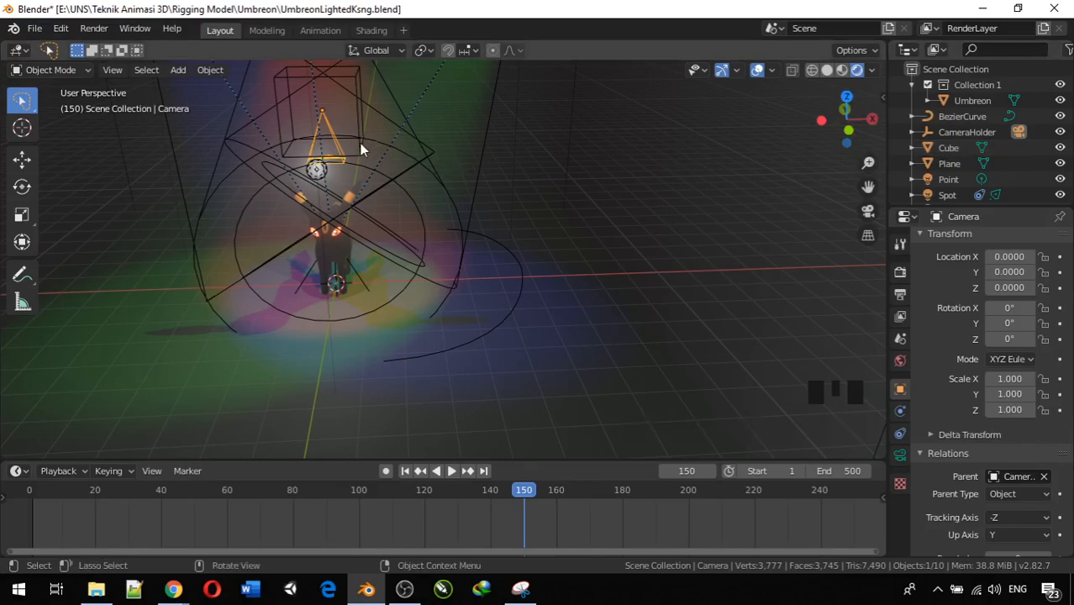
{"action": "left_click", "coordinate": [900, 434]}
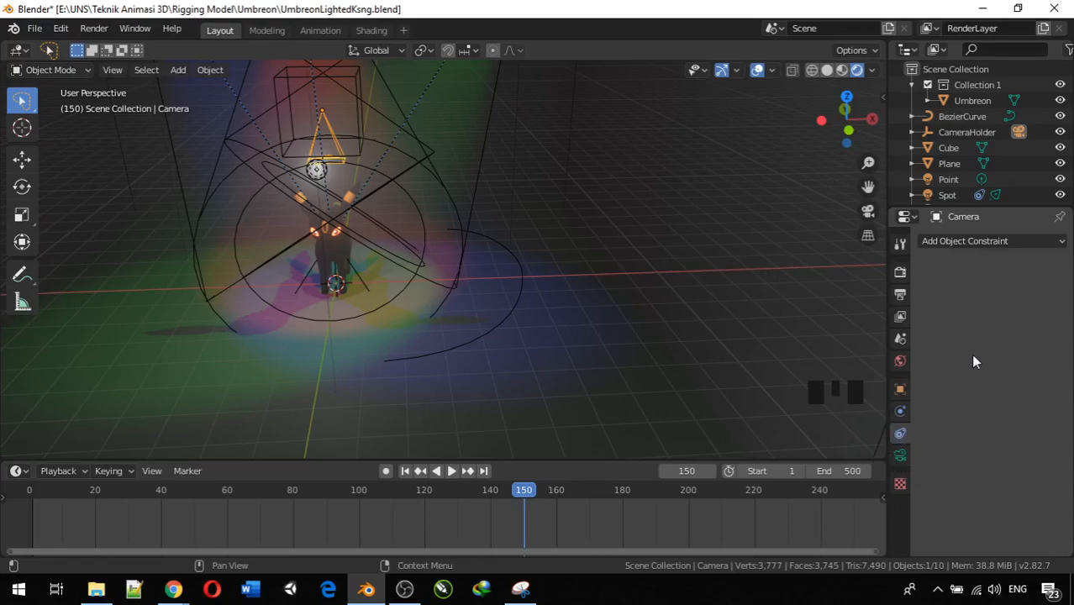
{"action": "left_click", "coordinate": [966, 244]}
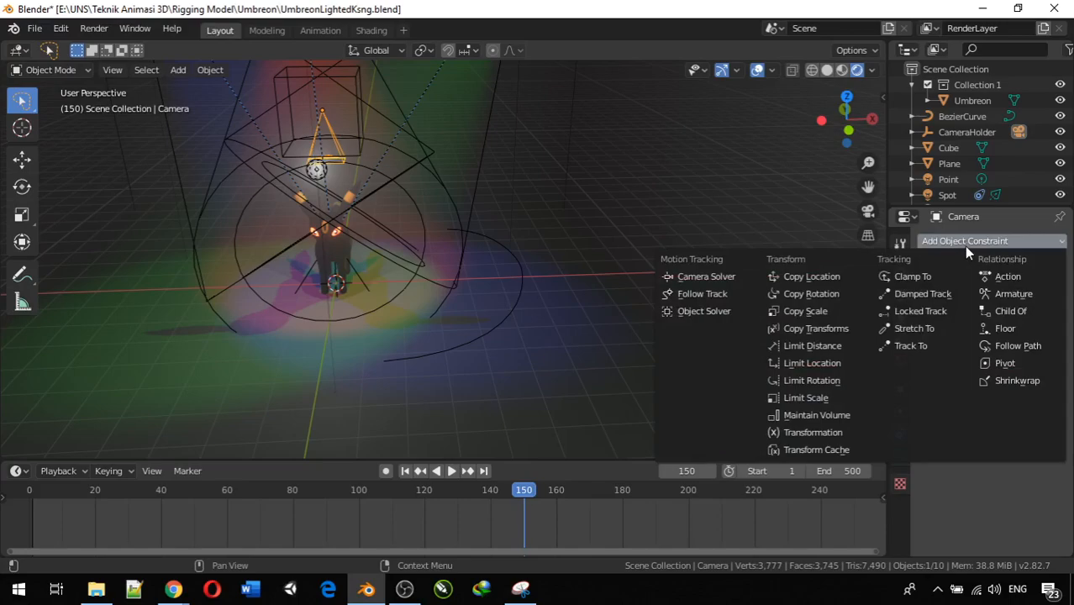
{"action": "left_click", "coordinate": [927, 345]}
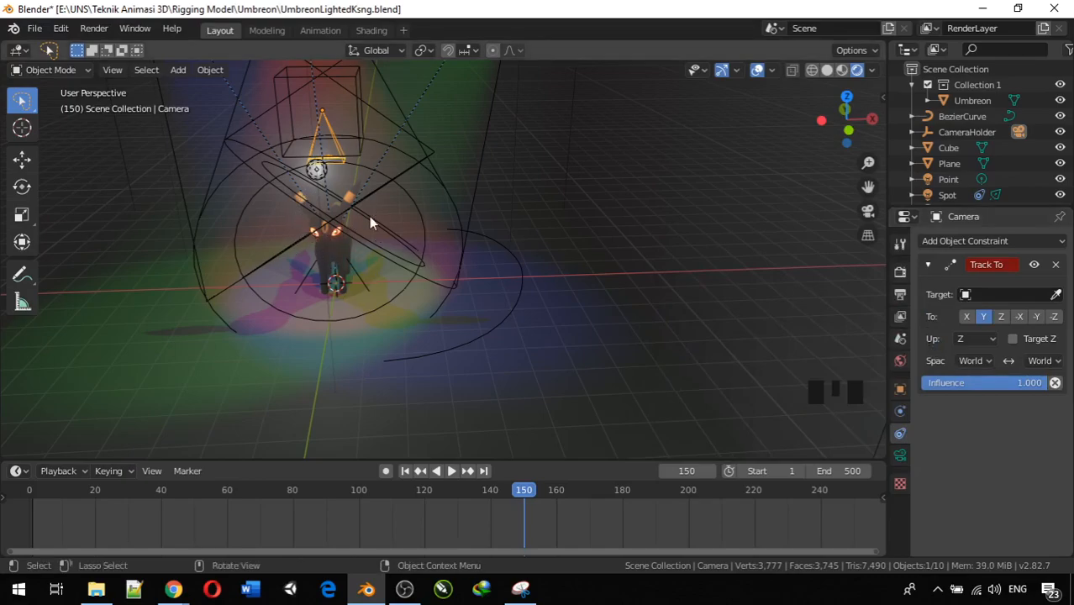
{"action": "left_click", "coordinate": [985, 295]}
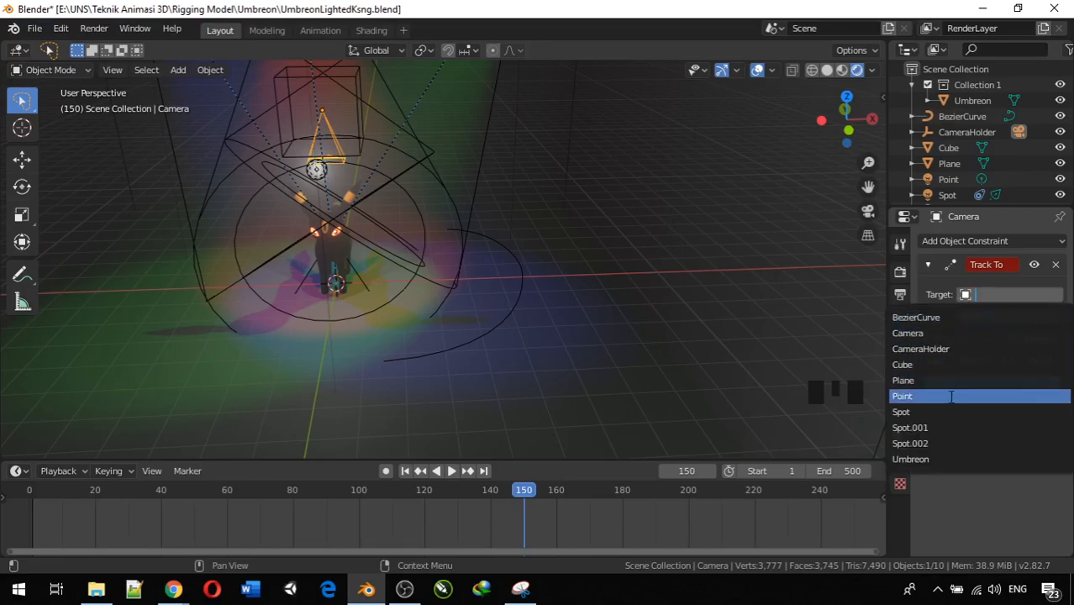
{"action": "left_click", "coordinate": [946, 459]}
- Set the To axis of the camera's Track To constraint to -Z so its lens faces the Umbreon model
{"action": "middle_click_drag", "start_coordinate": [432, 195], "coordinate": [375, 171]}
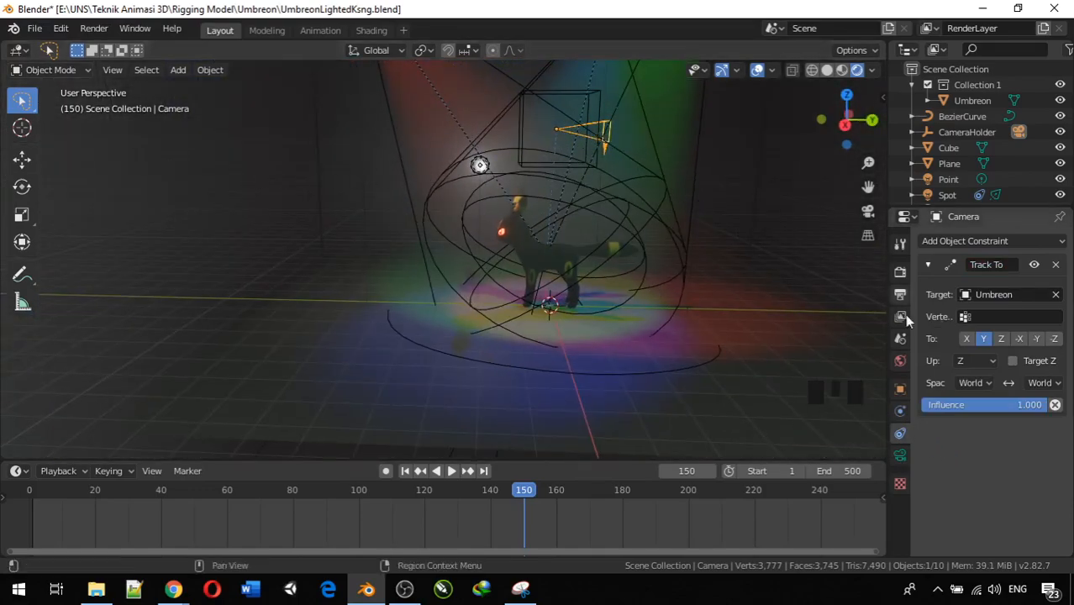
{"action": "scroll", "coordinate": [711, 284], "scroll_direction": "down", "scroll_amount": 3}
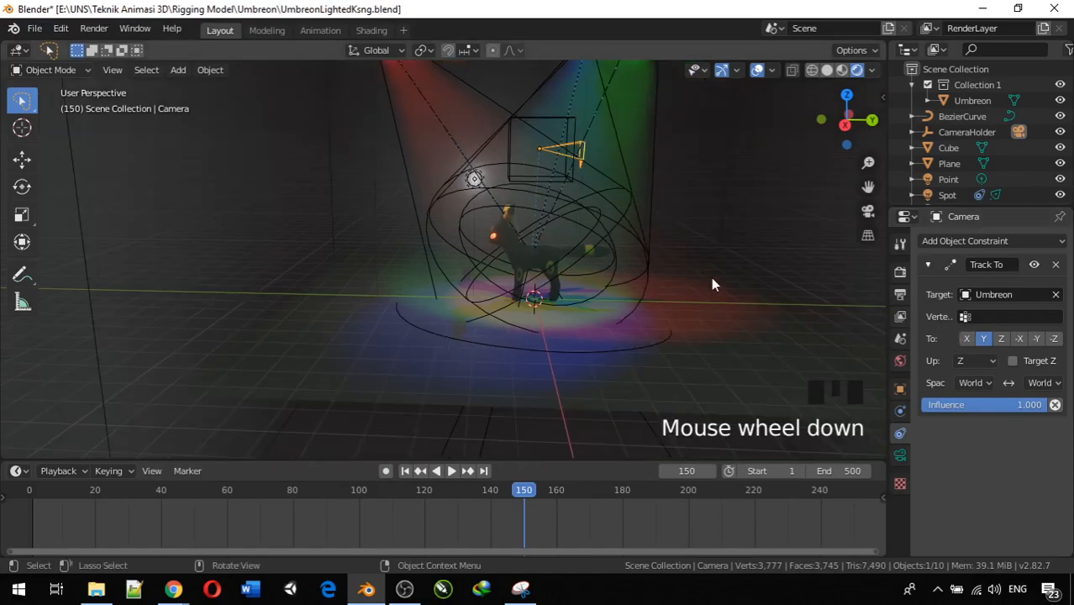
{"action": "scroll", "coordinate": [580, 168], "scroll_direction": "down", "scroll_amount": 1}
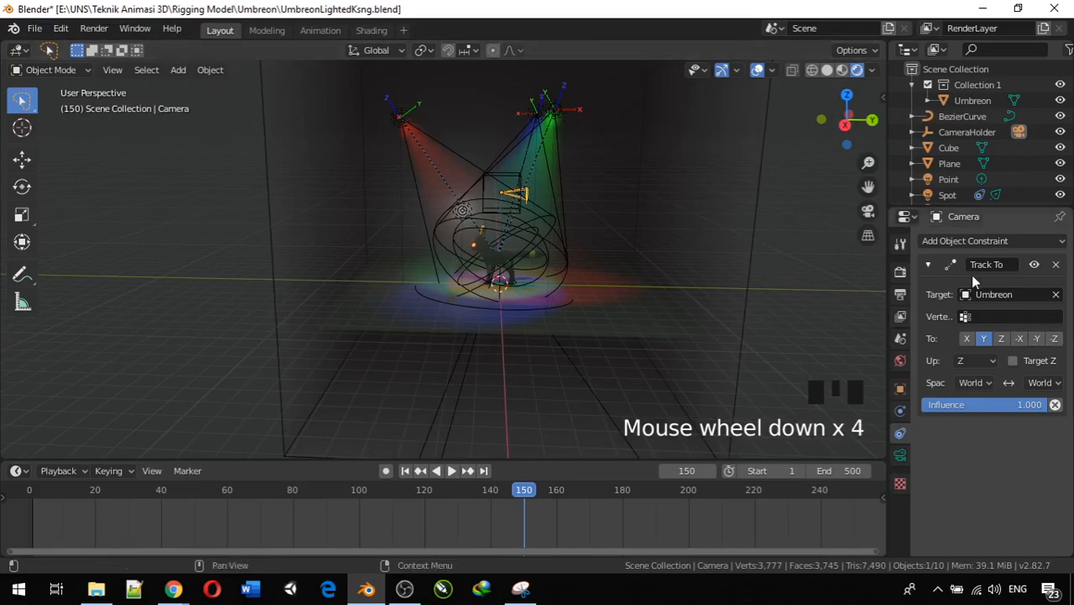
{"action": "left_click", "coordinate": [1054, 339]}
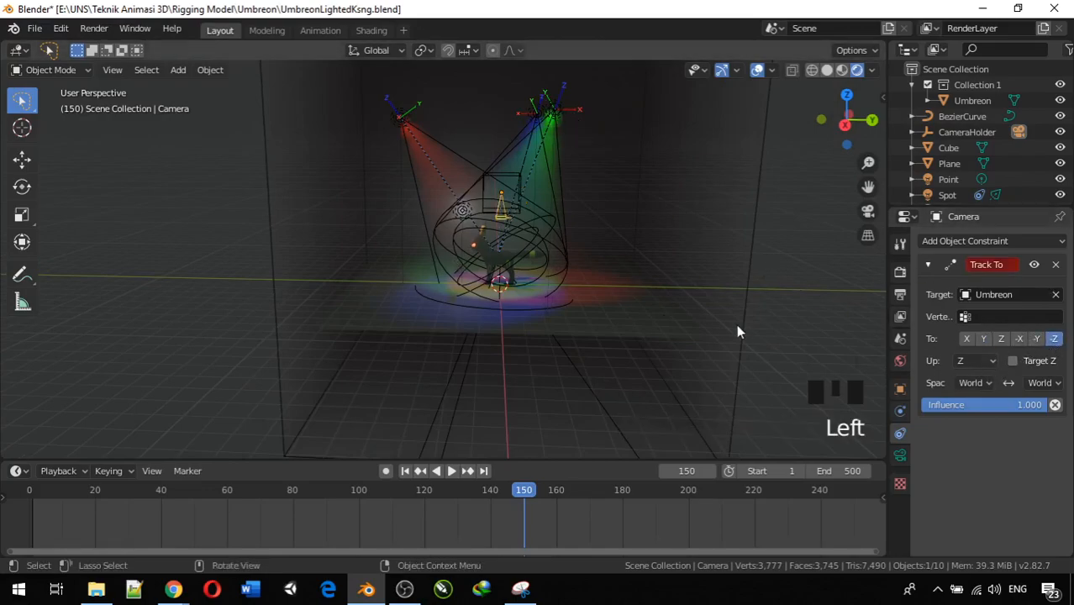
{"action": "scroll", "coordinate": [507, 269], "scroll_direction": "up", "scroll_amount": 4}
{"action": "middle_click_drag", "start_coordinate": [507, 269], "coordinate": [606, 301]}
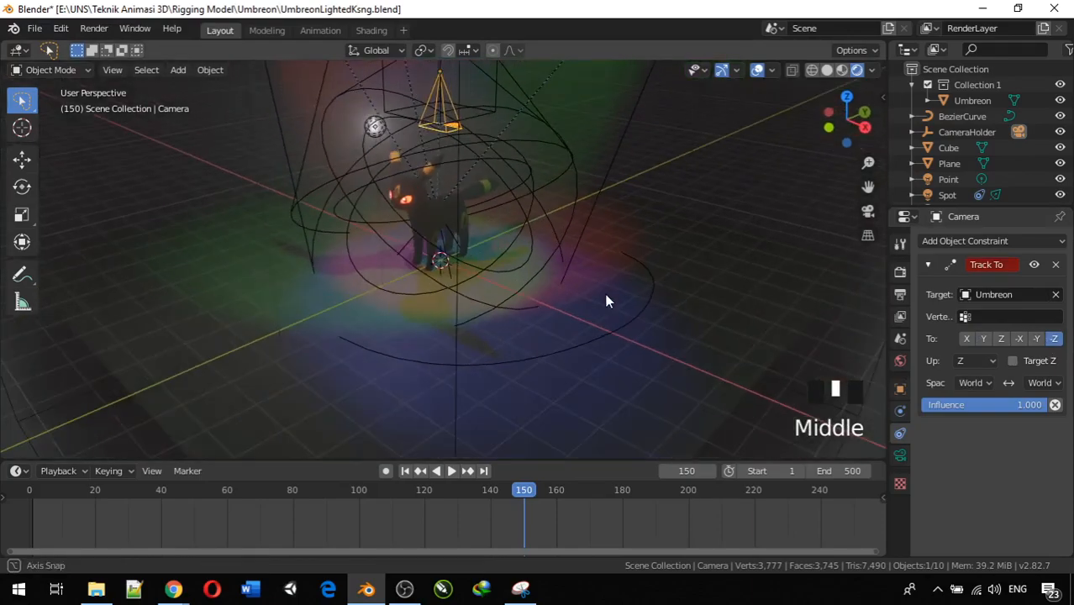
- Try Y as the up axis of the camera's Track To constraint, and settle on X
{"action": "left_click", "coordinate": [989, 361]}
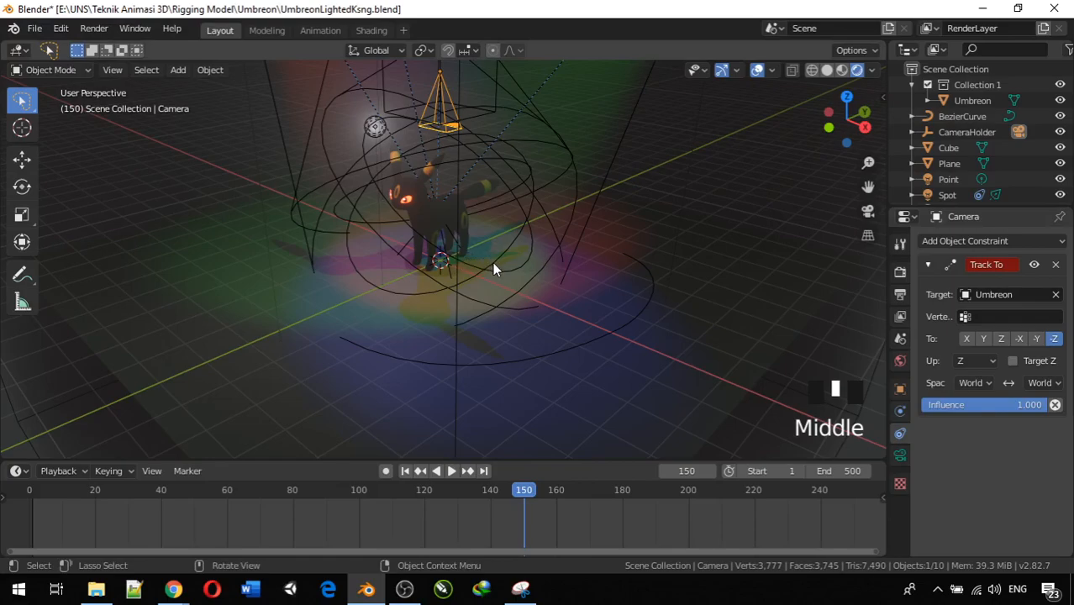
{"action": "left_click", "coordinate": [986, 361]}
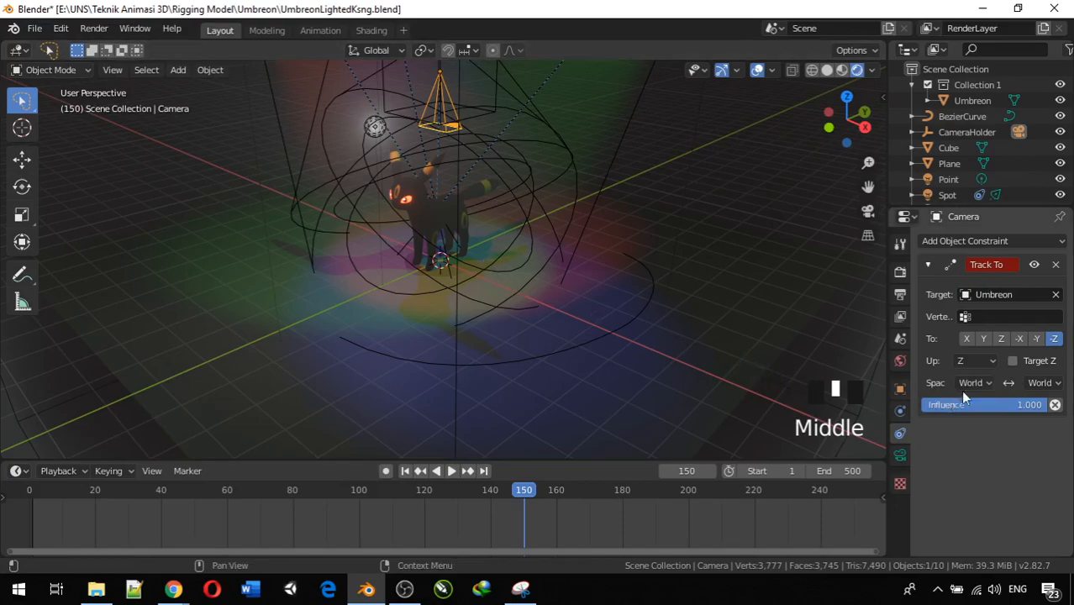
{"action": "left_click", "coordinate": [984, 361]}
{"action": "left_click", "coordinate": [959, 396]}
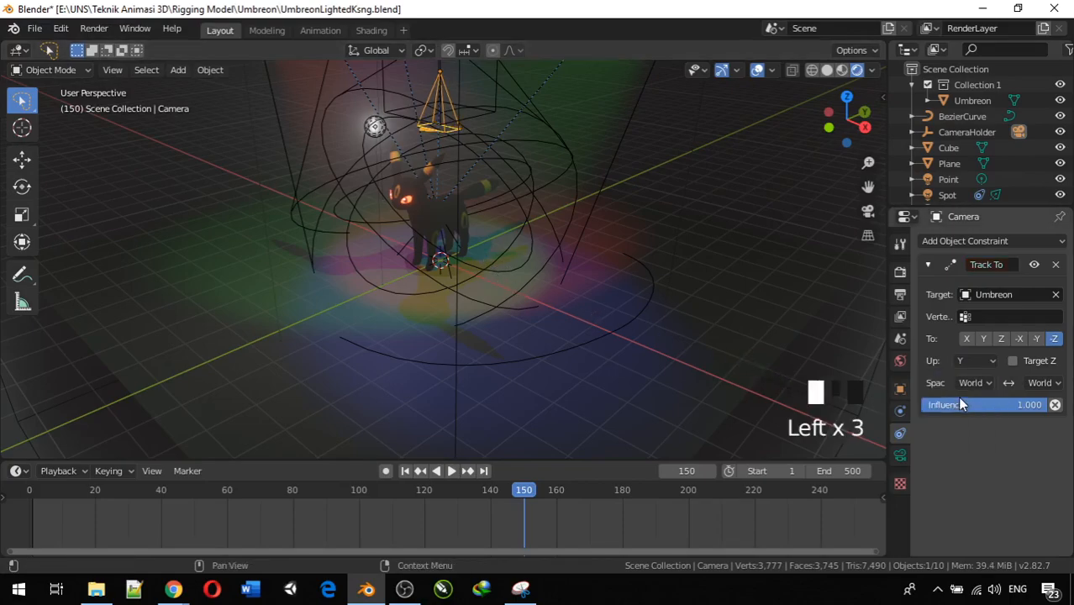
{"action": "left_click", "coordinate": [987, 360]}
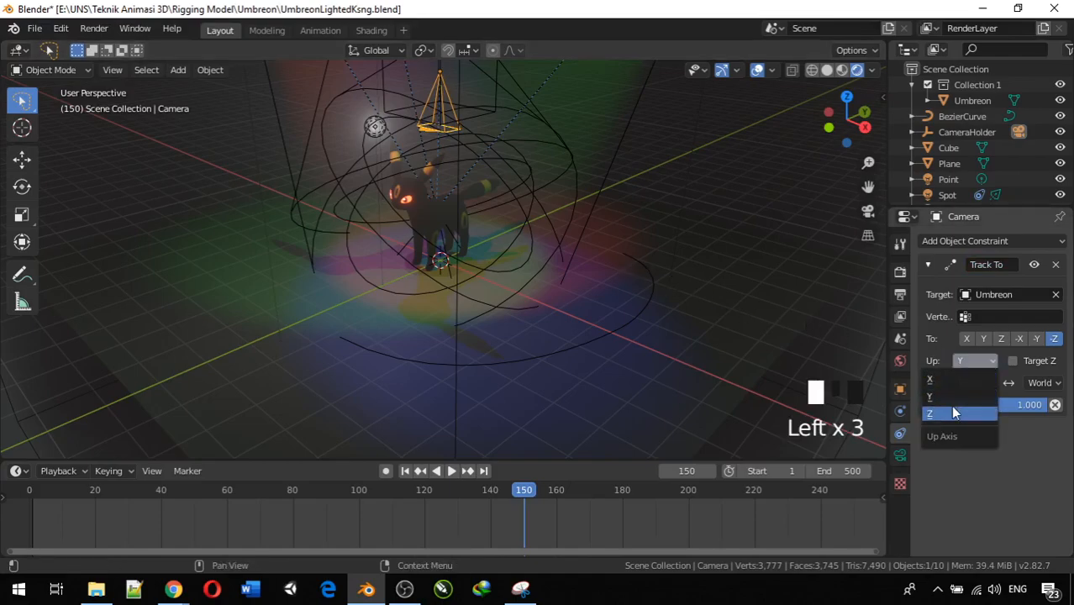
{"action": "left_click", "coordinate": [947, 379]}
{"action": "scroll", "coordinate": [590, 271], "scroll_direction": "down", "scroll_amount": 3}
{"action": "middle_click_drag", "start_coordinate": [591, 273], "coordinate": [667, 307]}
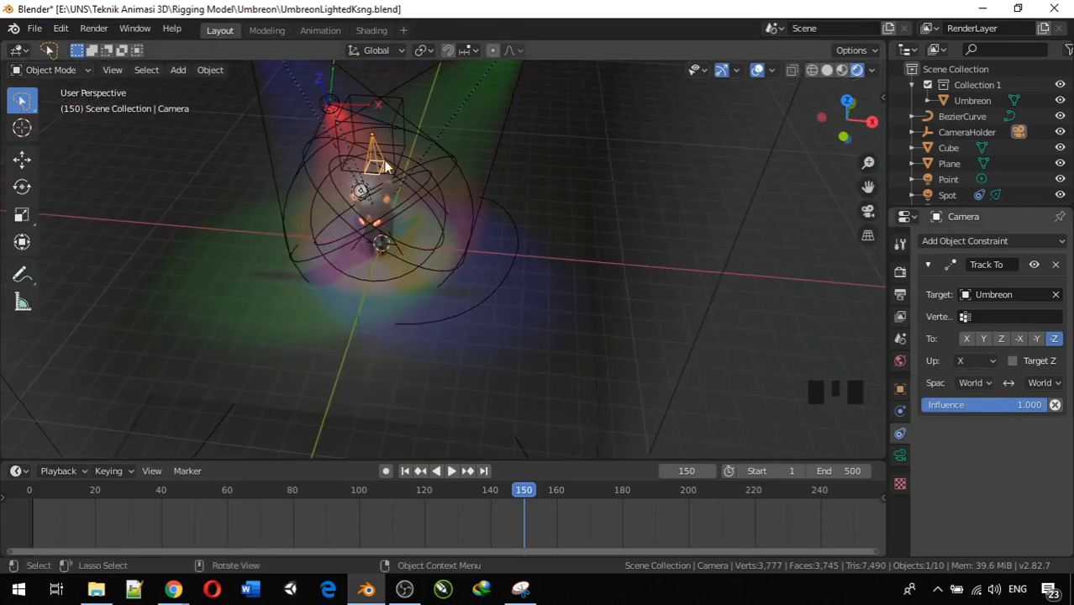
- Select CameraHolder and move it along positive X, out to the side of the Umbreon model
{"action": "left_click", "coordinate": [388, 124]}
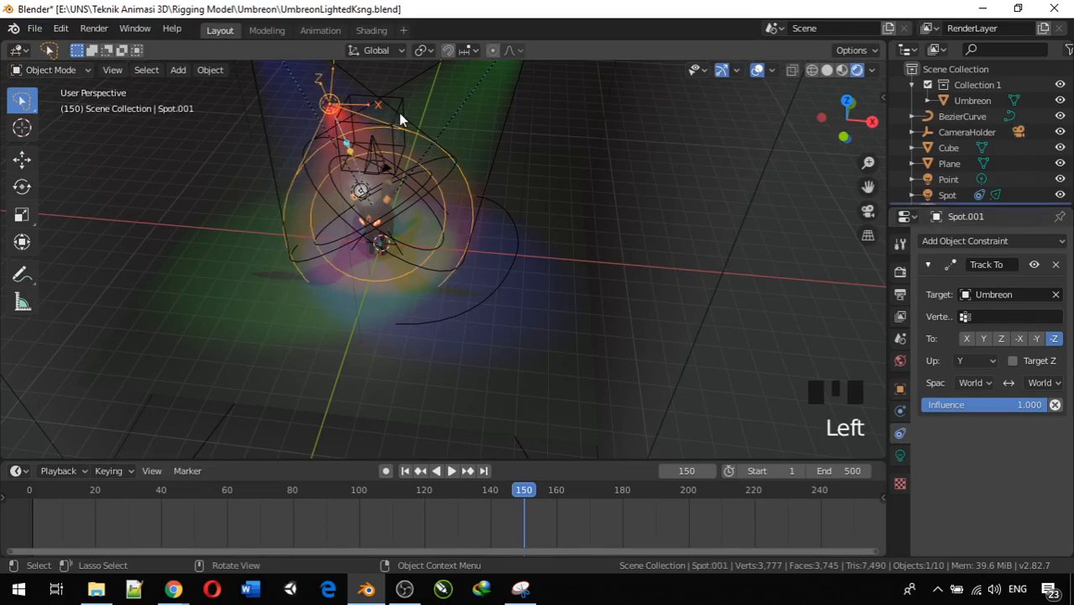
{"action": "left_click", "coordinate": [398, 110]}
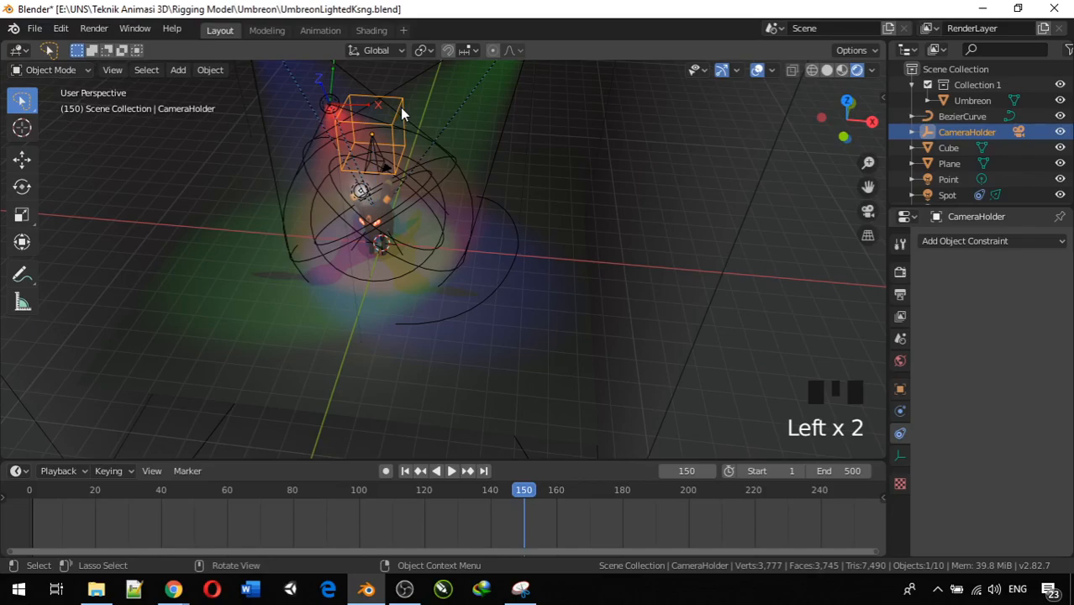
{"action": "key", "text": "g"}
{"action": "key", "text": "x"}
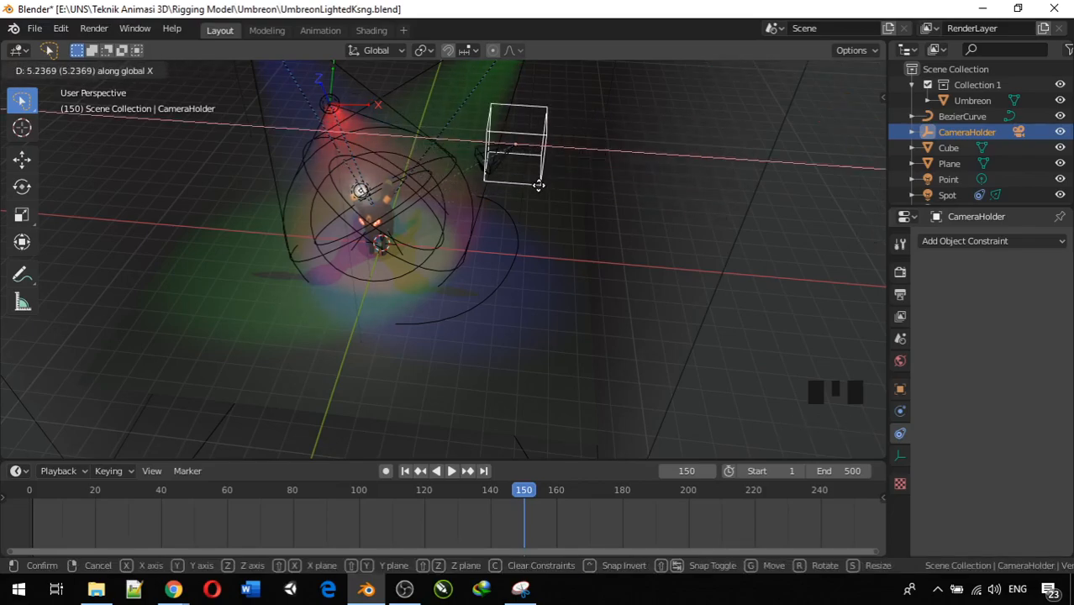
{"action": "left_click", "coordinate": [571, 211]}
- Examine from several angles how the camera inside the moved CameraHolder aims at the Umbreon model
{"action": "middle_click_drag", "start_coordinate": [568, 216], "coordinate": [342, 183]}
{"action": "scroll", "coordinate": [342, 183], "scroll_direction": "up", "scroll_amount": 4}
{"action": "middle_click_drag", "start_coordinate": [372, 216], "coordinate": [398, 287]}
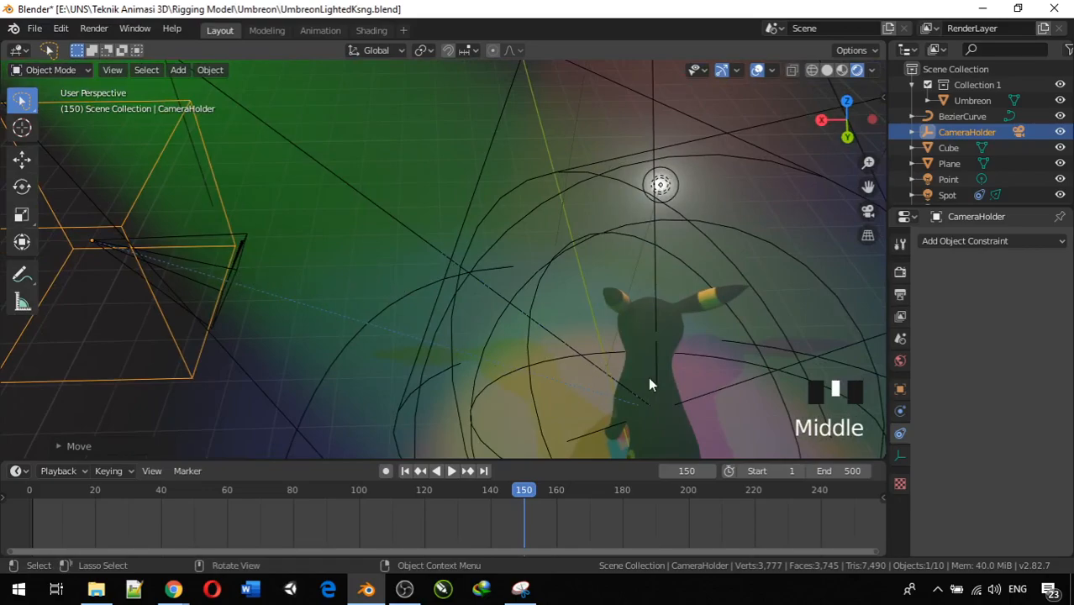
{"action": "scroll", "coordinate": [648, 384], "scroll_direction": "down", "scroll_amount": 2}
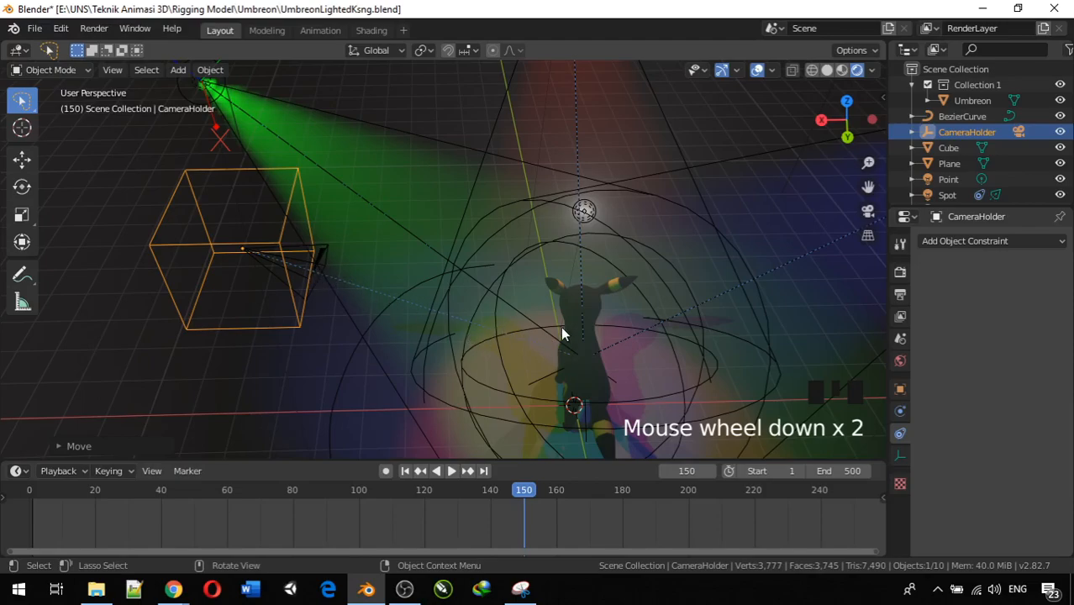
{"action": "scroll", "coordinate": [379, 312], "scroll_direction": "down", "scroll_amount": 2}
{"action": "middle_click_drag", "start_coordinate": [379, 312], "coordinate": [650, 259]}
{"action": "left_click", "coordinate": [632, 137]}
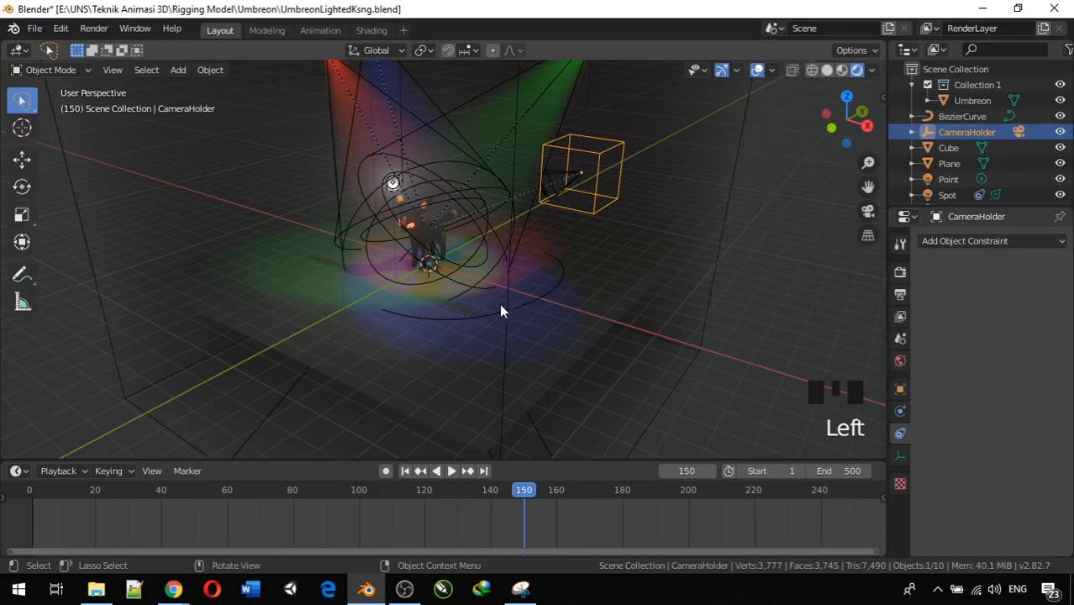
{"action": "middle_click_drag", "start_coordinate": [657, 309], "coordinate": [577, 331]}
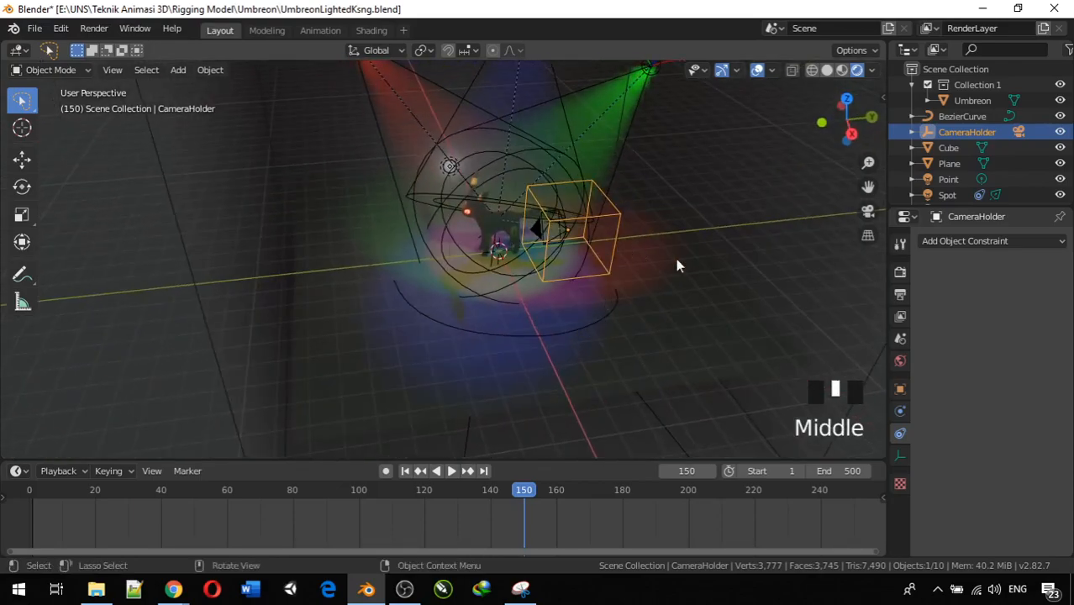
- Add a Follow Path constraint to CameraHolder and set BezierCurve as its target
{"action": "left_click", "coordinate": [965, 242]}
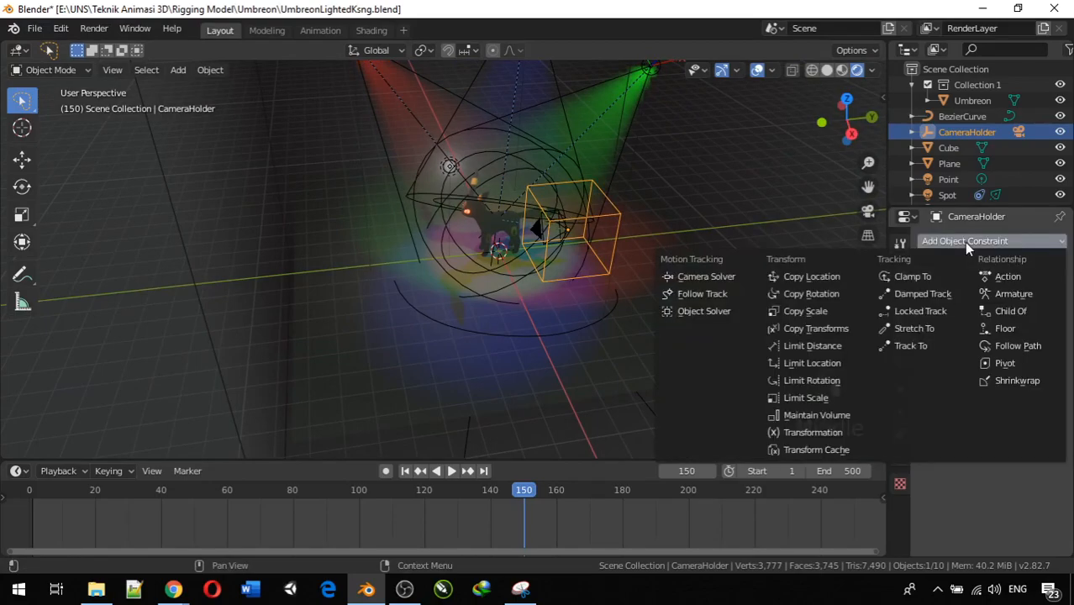
{"action": "left_click", "coordinate": [998, 353]}
{"action": "middle_click_drag", "start_coordinate": [602, 280], "coordinate": [567, 250]}
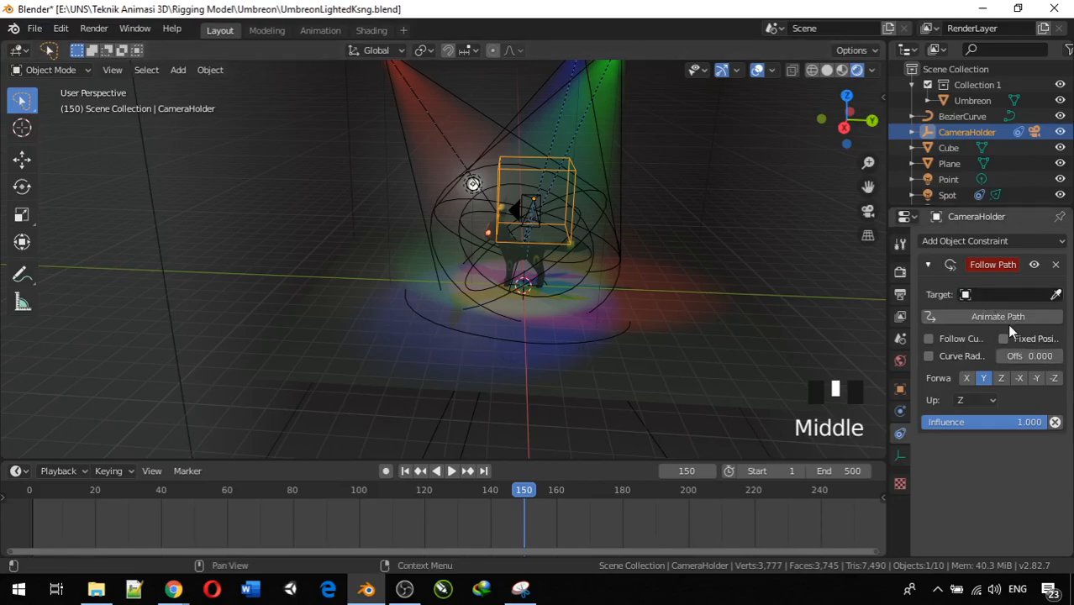
{"action": "left_click", "coordinate": [1002, 295]}
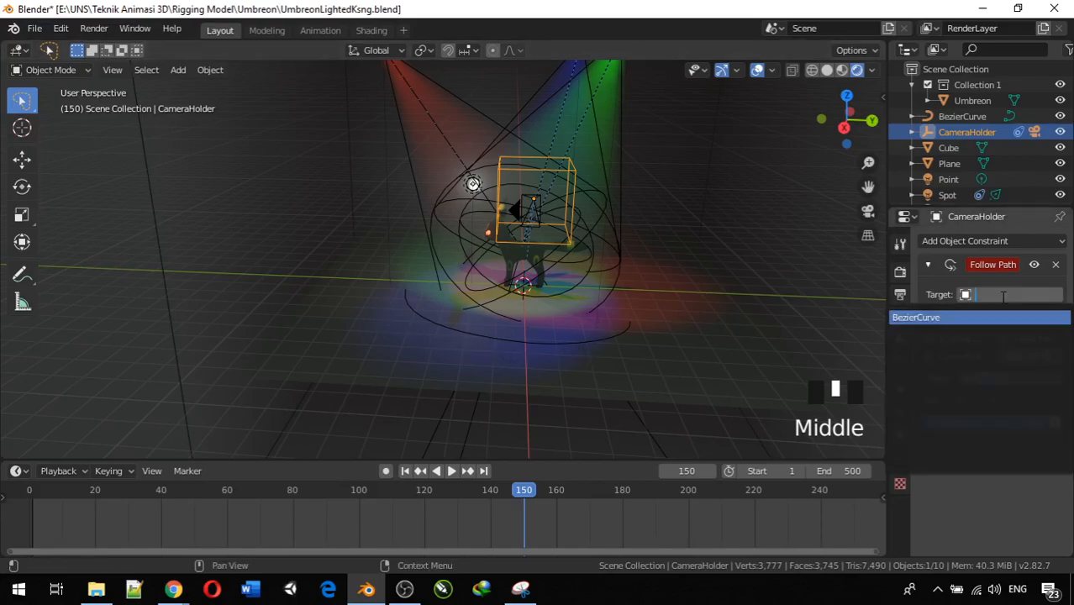
{"action": "left_click", "coordinate": [936, 317]}
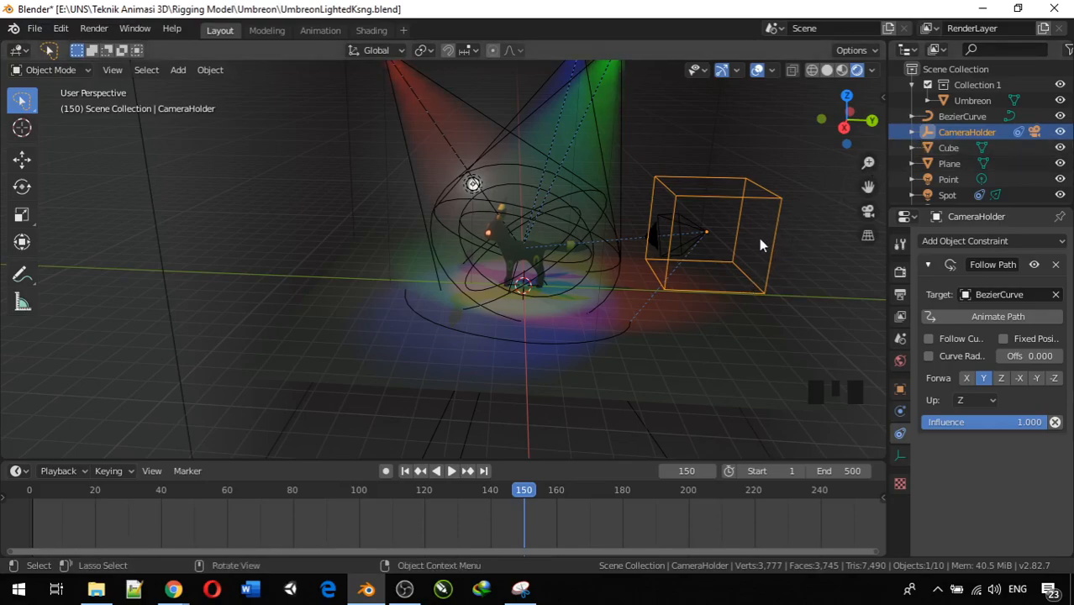
- Move CameraHolder along negative Y, closer to the Umbreon model
{"action": "key", "text": "g"}
{"action": "key", "text": "x"}
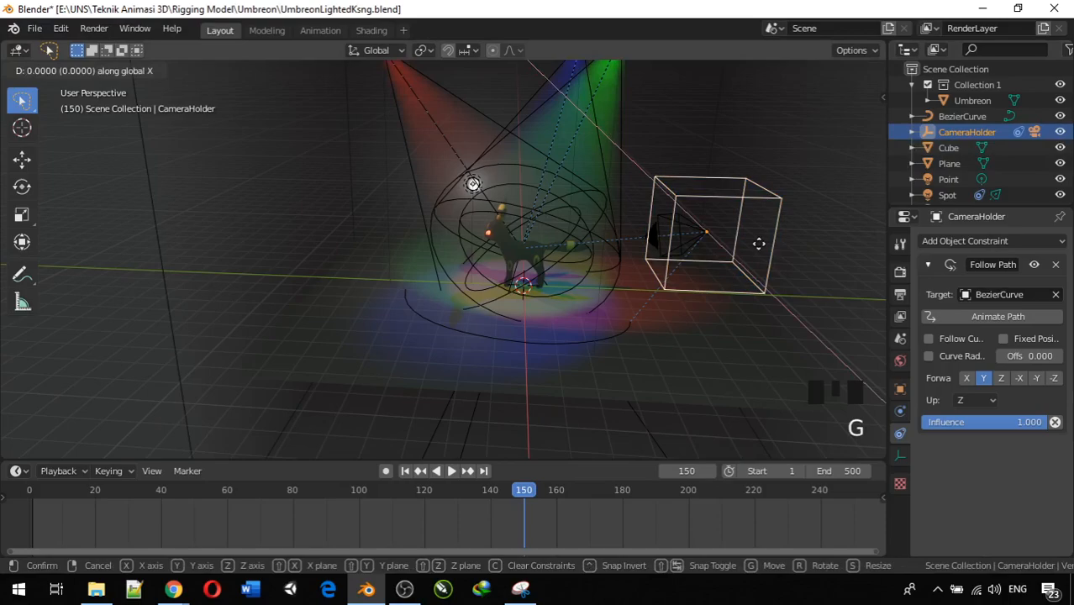
{"action": "key", "text": "y"}
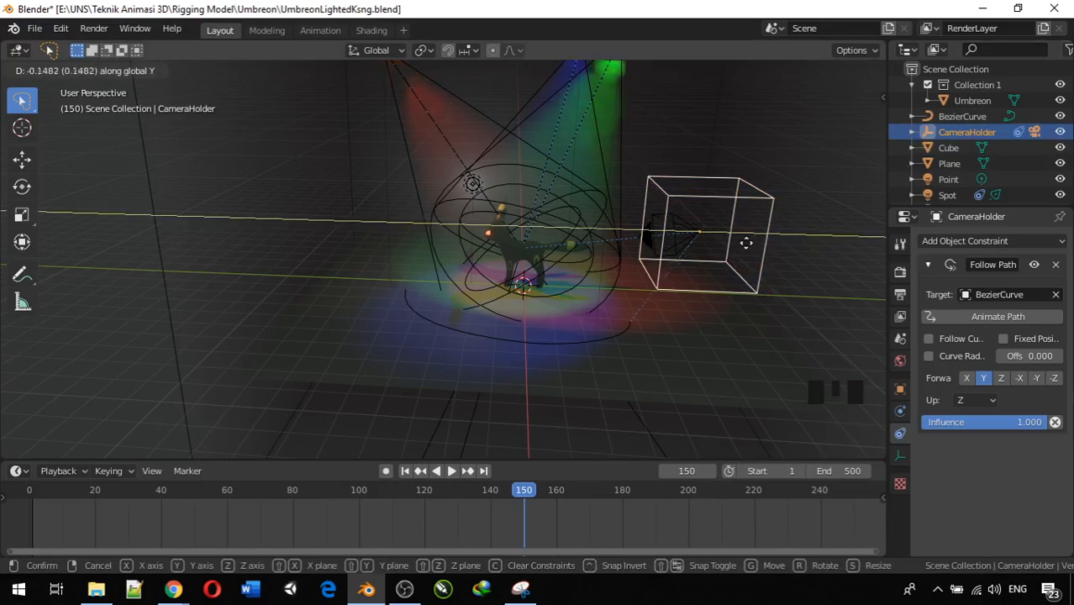
{"action": "left_click", "coordinate": [687, 252]}
- Move CameraHolder about -6.37 along X in the front view, and check its position from above
{"action": "middle_click_drag", "start_coordinate": [704, 265], "coordinate": [588, 231]}
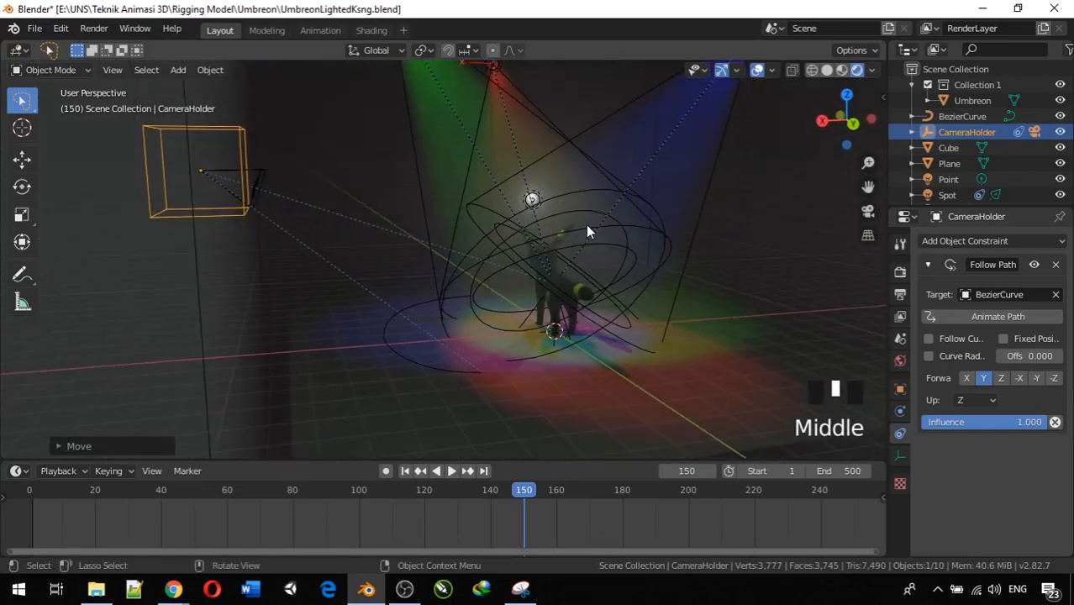
{"action": "key", "text": "KP_3"}
{"action": "key", "text": "KP_1"}
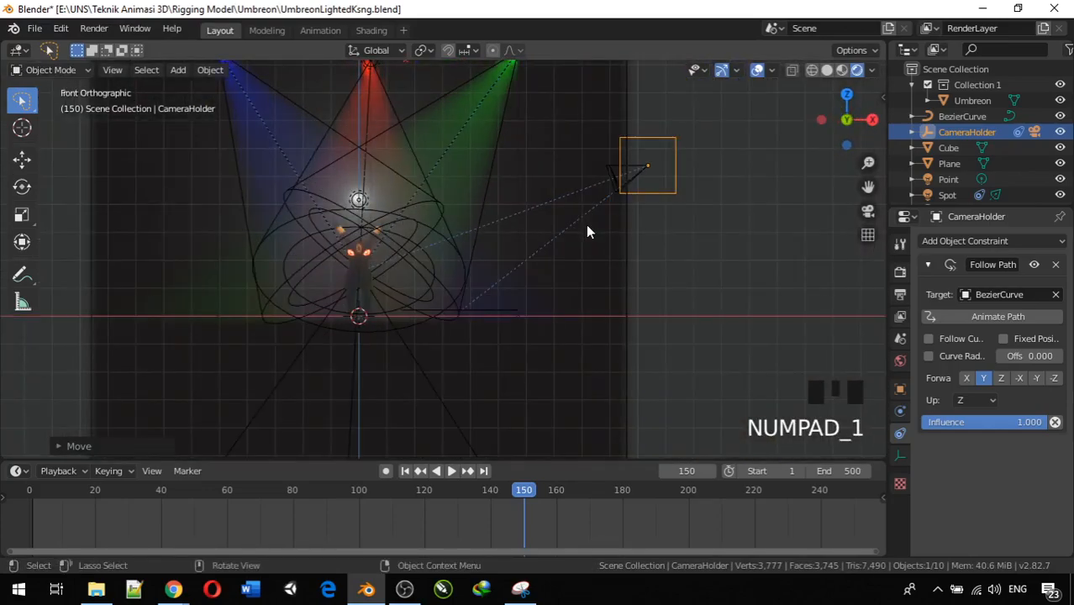
{"action": "left_click", "coordinate": [670, 144]}
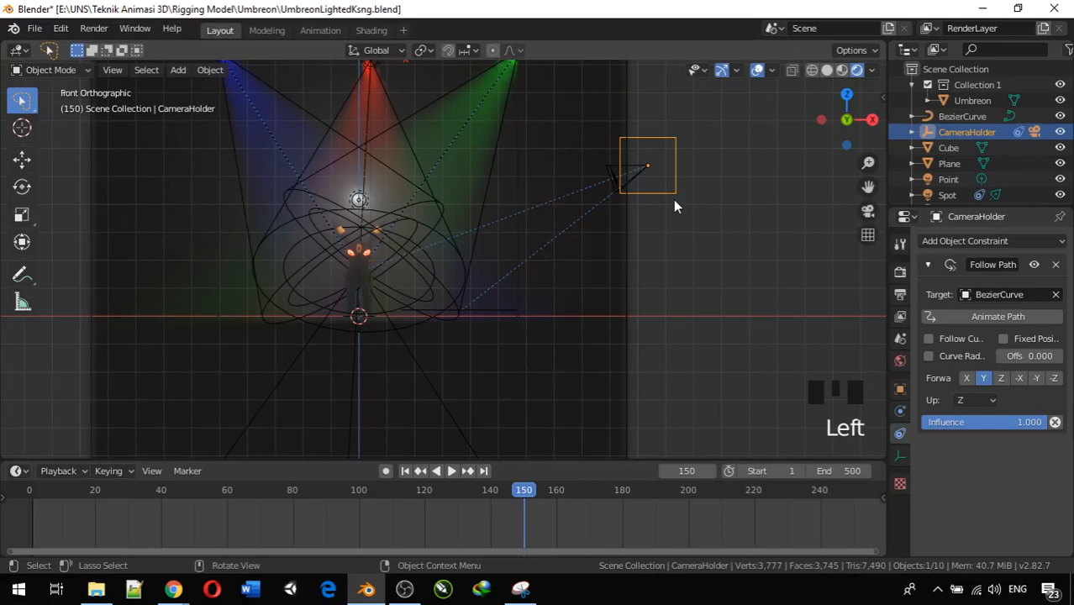
{"action": "key", "text": "g"}
{"action": "key", "text": "x"}
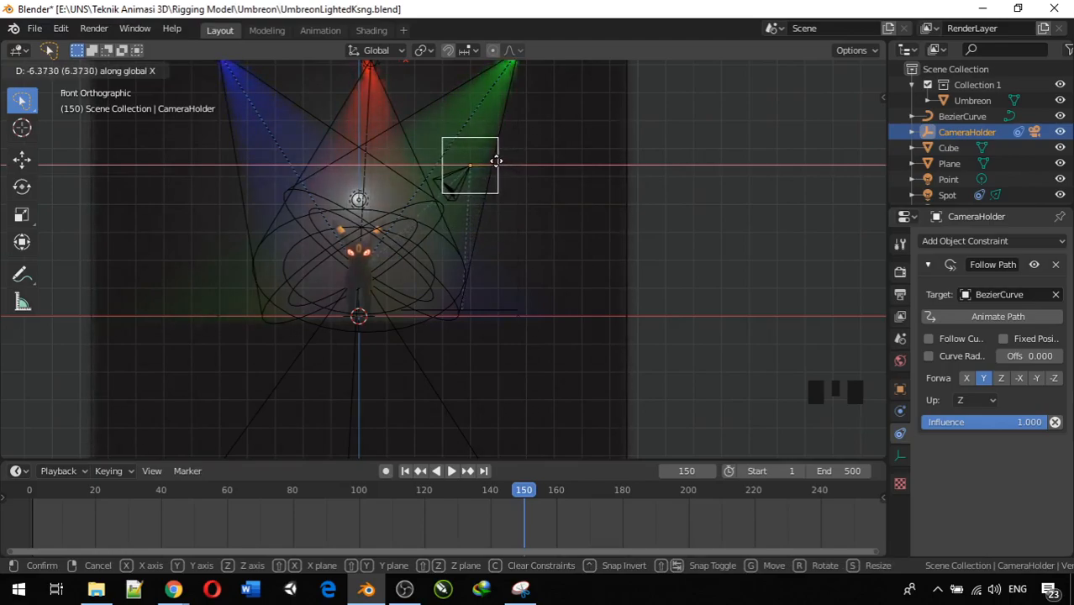
{"action": "left_click", "coordinate": [496, 161]}
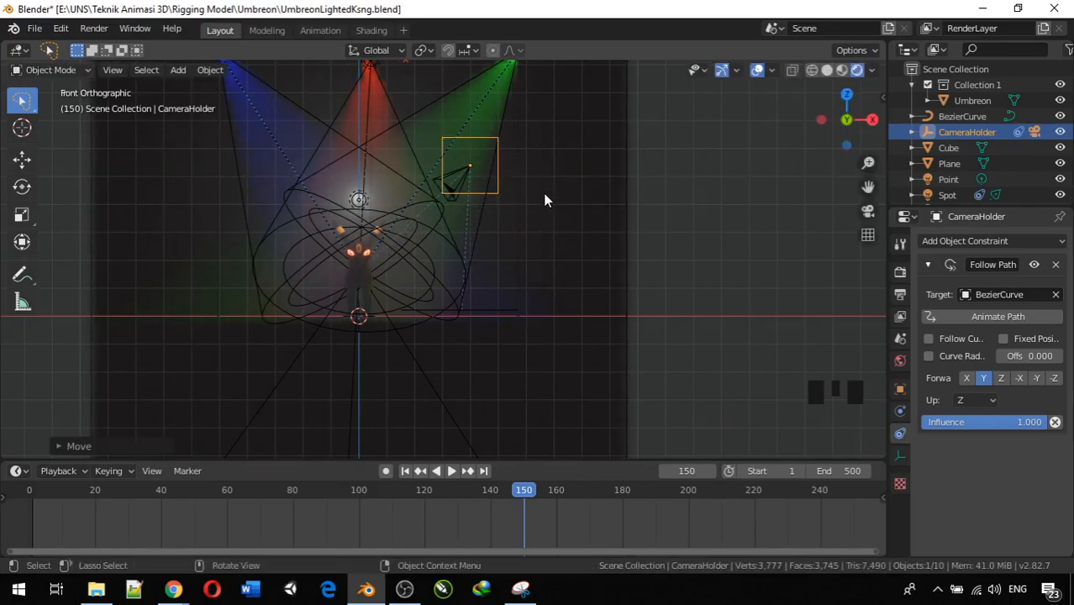
{"action": "key", "text": "KP_7"}
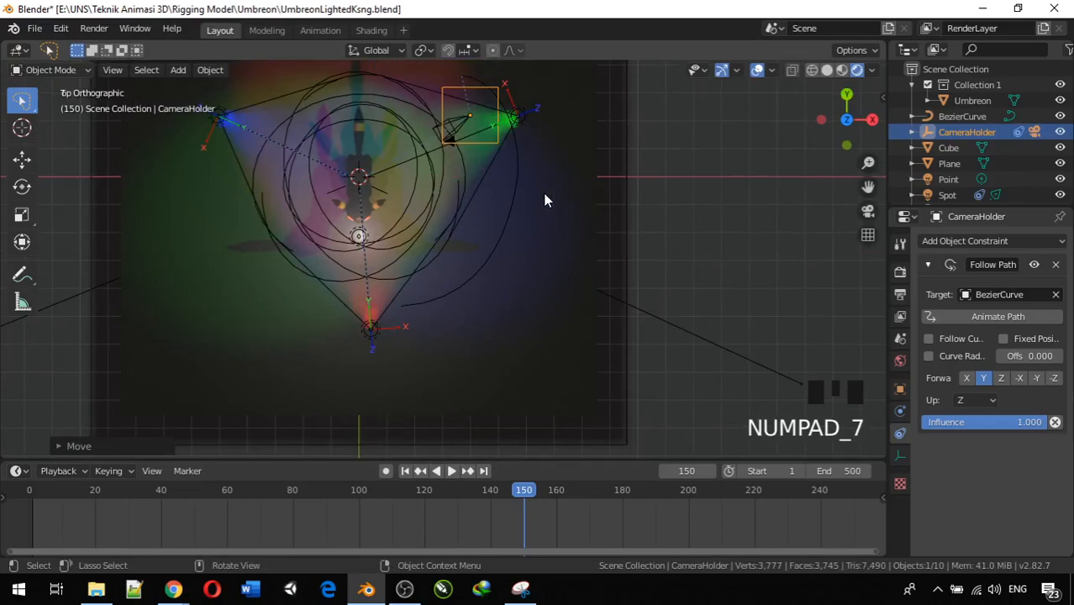
- Move CameraHolder along positive Y in the top view, and check its placement around the Umbreon model in perspective
{"action": "scroll", "coordinate": [493, 216], "scroll_direction": "down", "scroll_amount": 2}
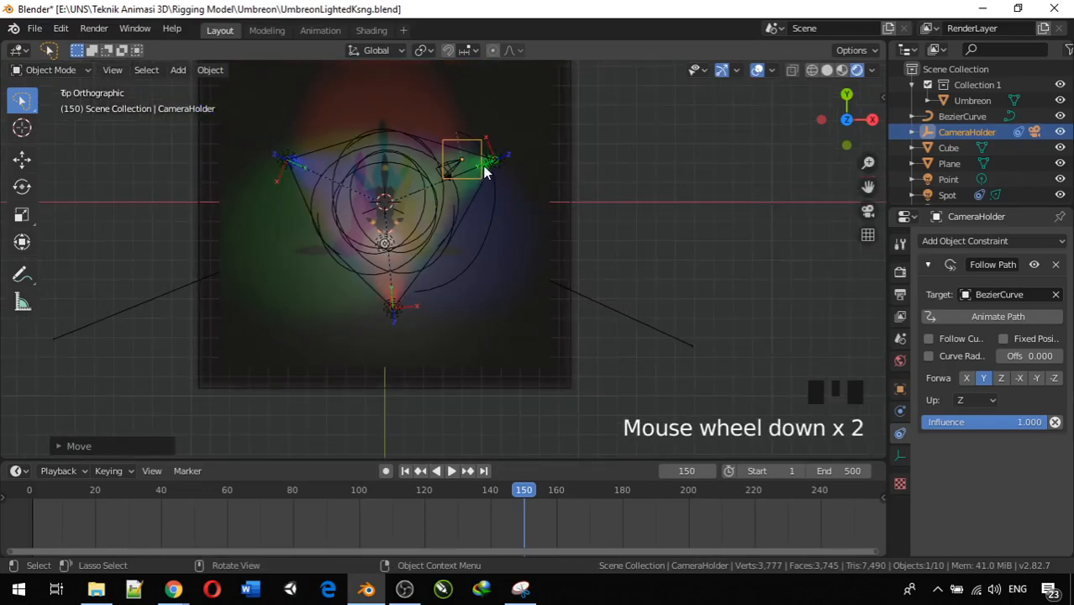
{"action": "key", "text": "g"}
{"action": "key", "text": "y"}
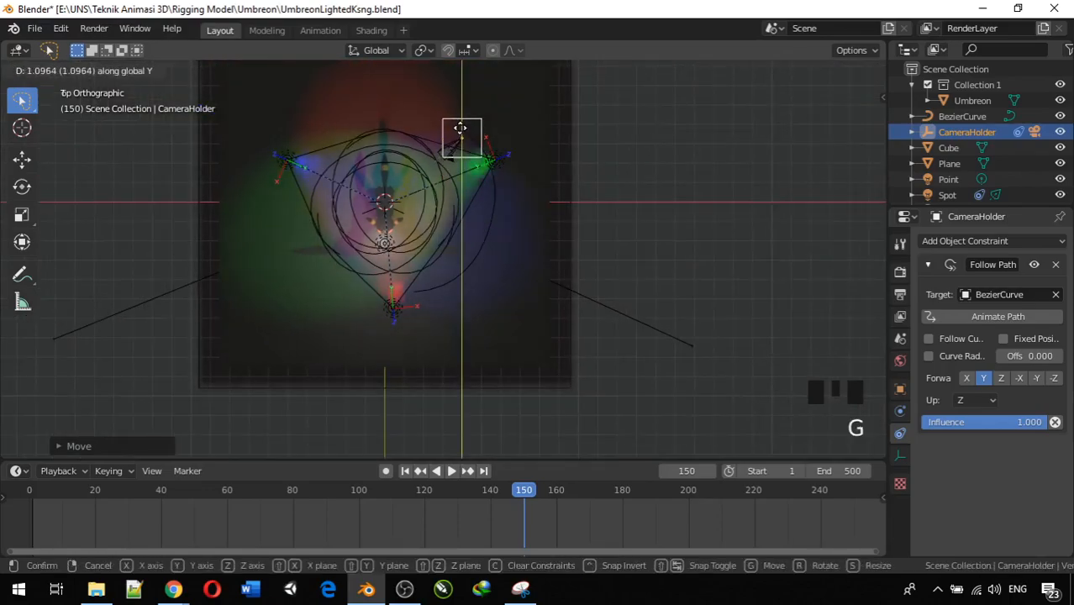
{"action": "left_click", "coordinate": [456, 123]}
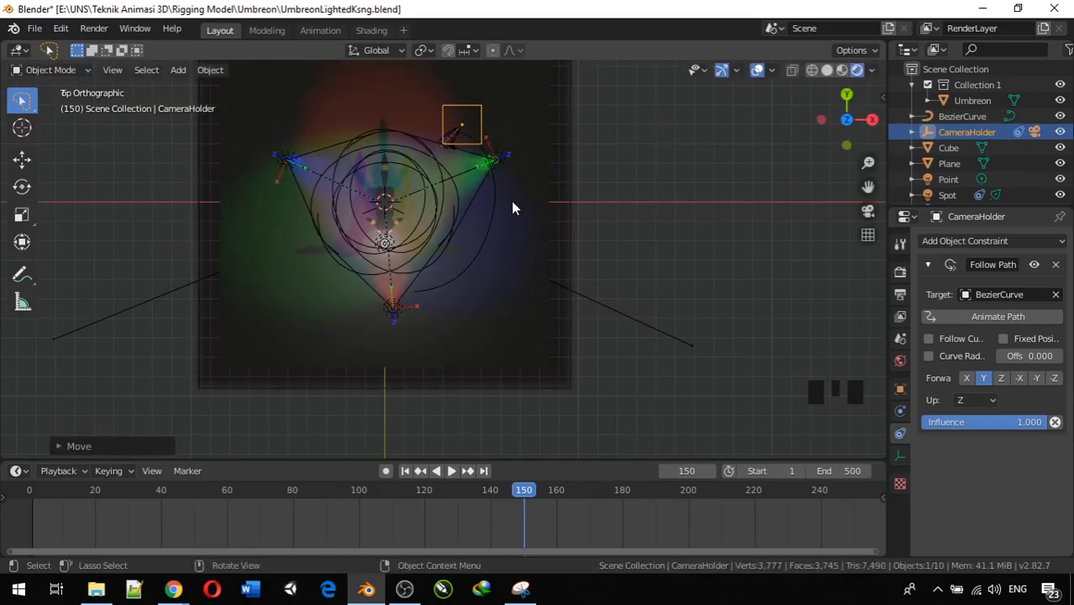
{"action": "middle_click_drag", "start_coordinate": [537, 270], "coordinate": [378, 128]}
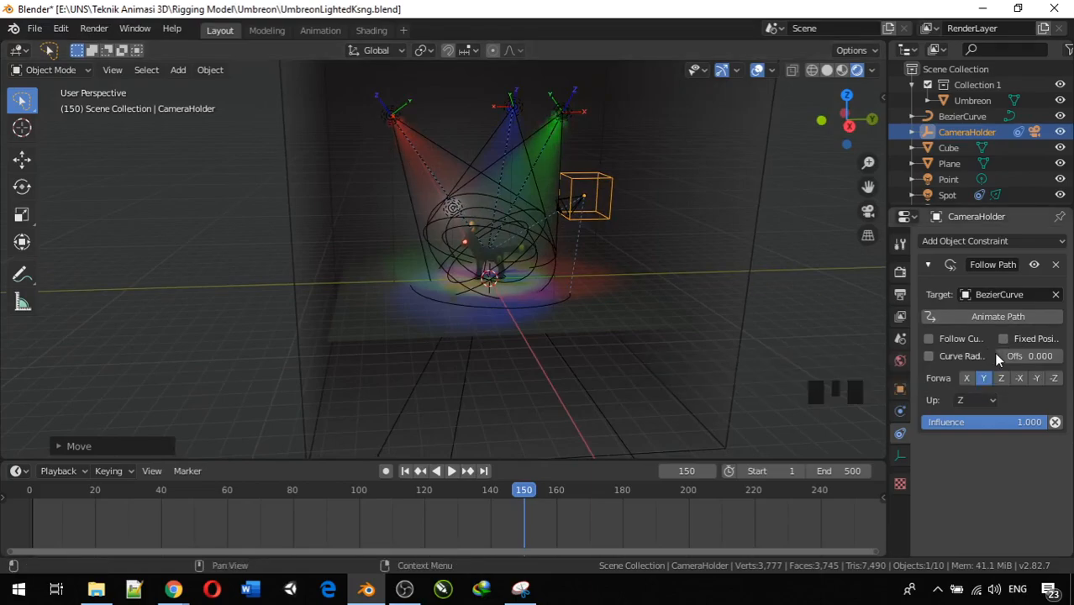
{"action": "scroll", "coordinate": [623, 300], "scroll_direction": "up", "scroll_amount": 4}
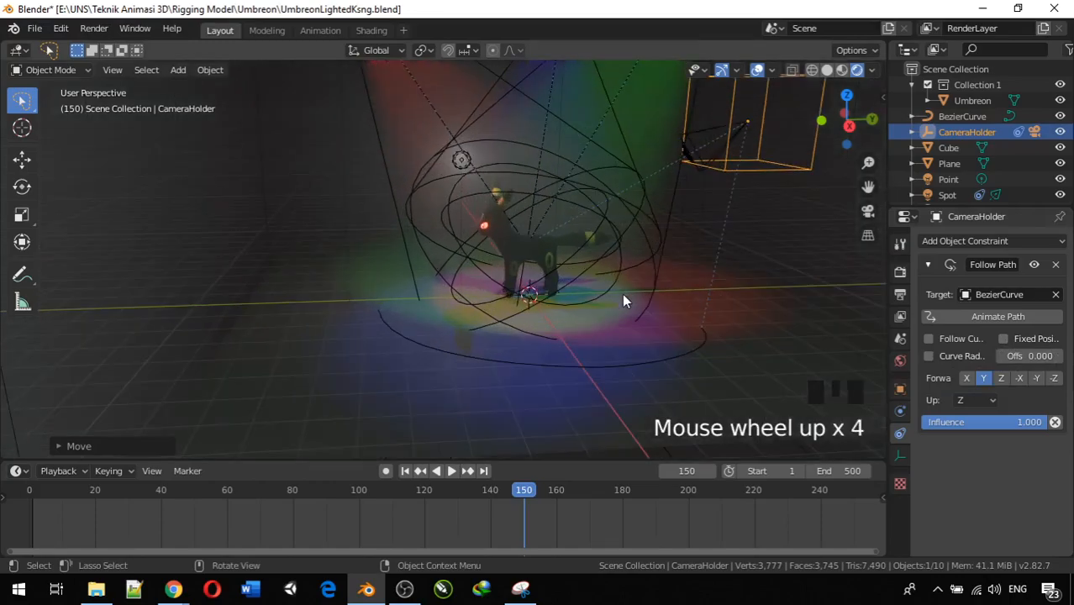
{"action": "middle_click_drag", "start_coordinate": [635, 311], "coordinate": [587, 326], "text": "shift"}
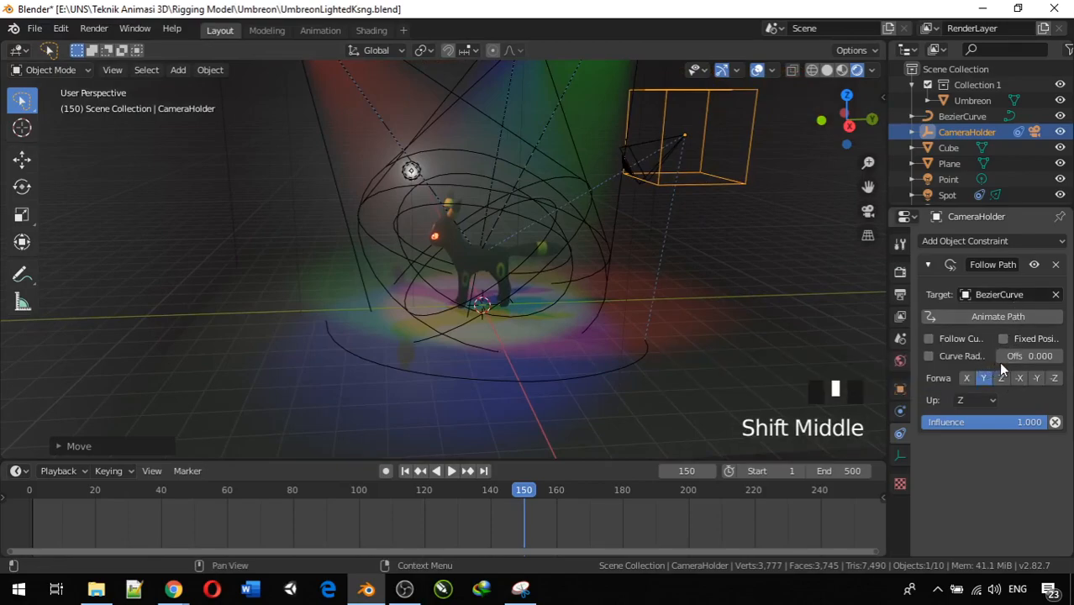
- From frame 0, set the Follow Path offset to 20, play the animation, and return to frame 1
{"action": "left_click_drag", "start_coordinate": [435, 483], "coordinate": [31, 503]}
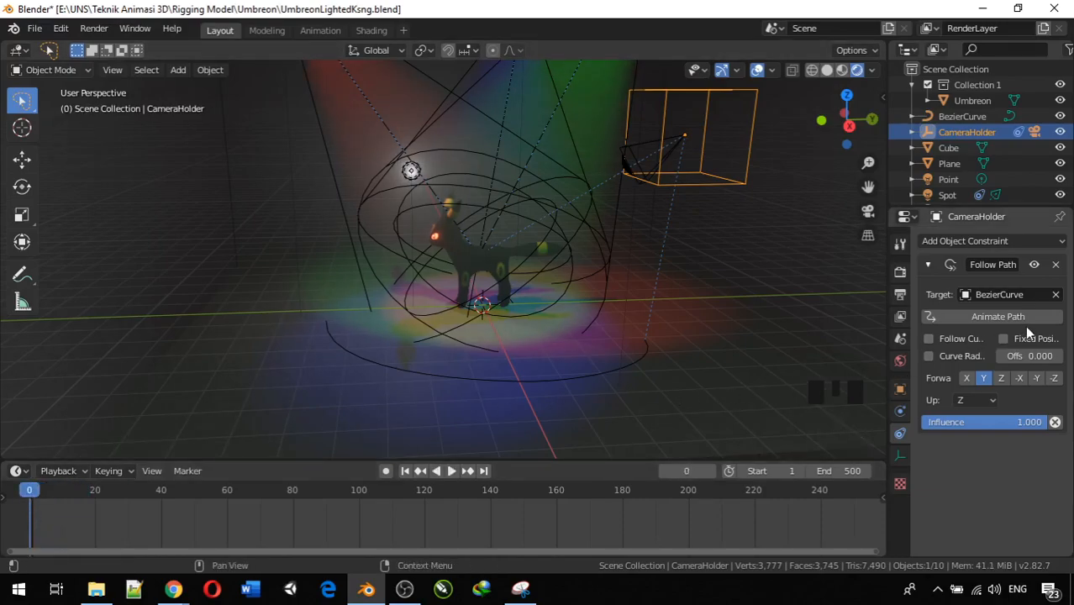
{"action": "left_click_drag", "start_coordinate": [1008, 346], "coordinate": [1042, 354]}
{"action": "key", "text": "space"}
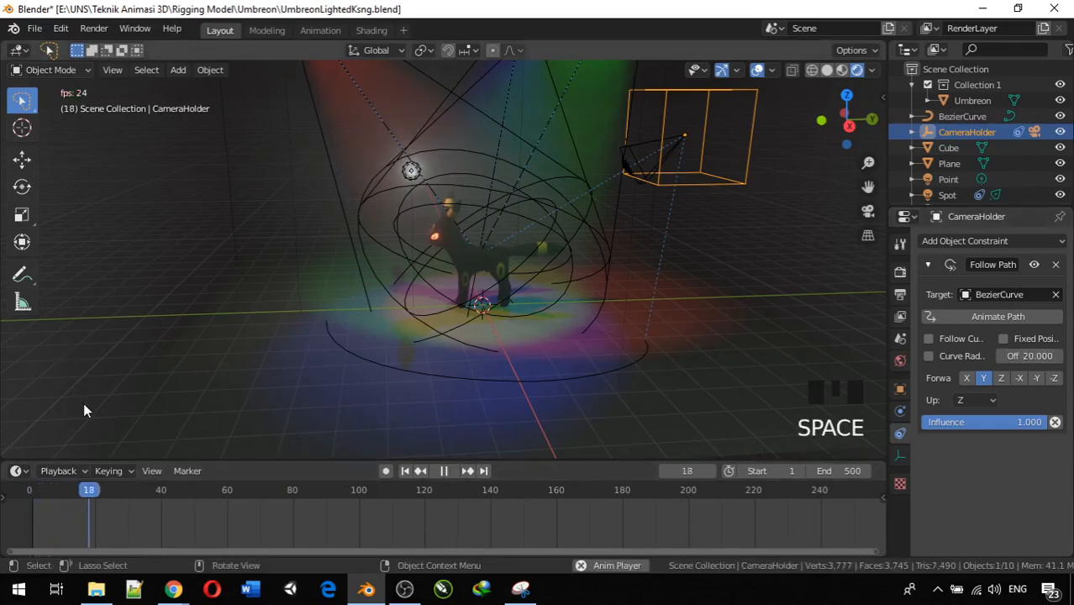
{"action": "key", "text": "space"}
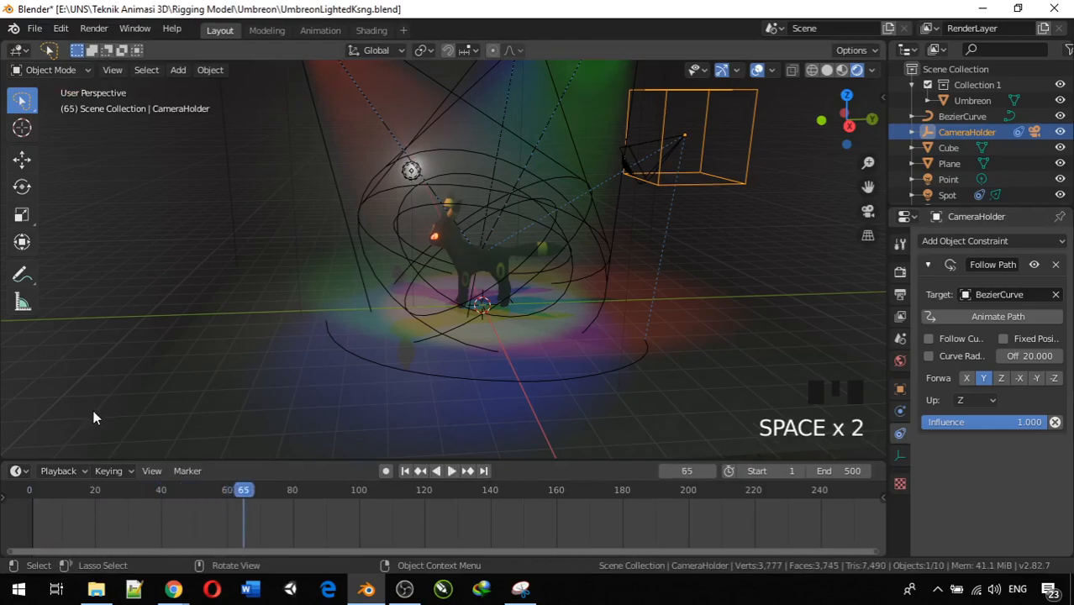
{"action": "left_click_drag", "start_coordinate": [207, 491], "coordinate": [32, 490]}
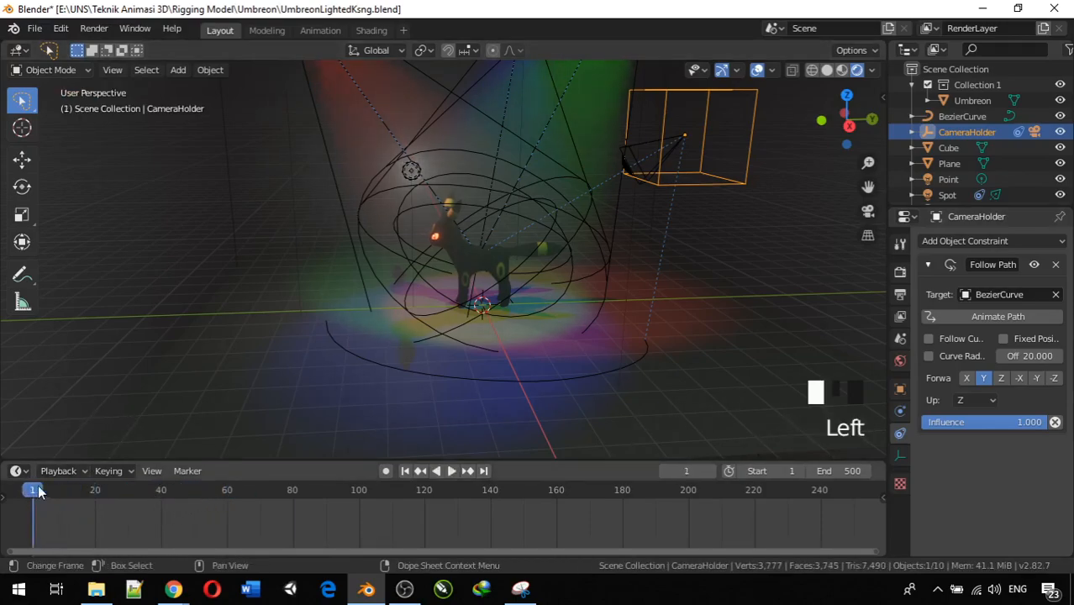
- Animate the path for CameraHolder's Follow Path constraint, play the animation to test it, and return to frame 0
{"action": "left_click", "coordinate": [993, 317]}
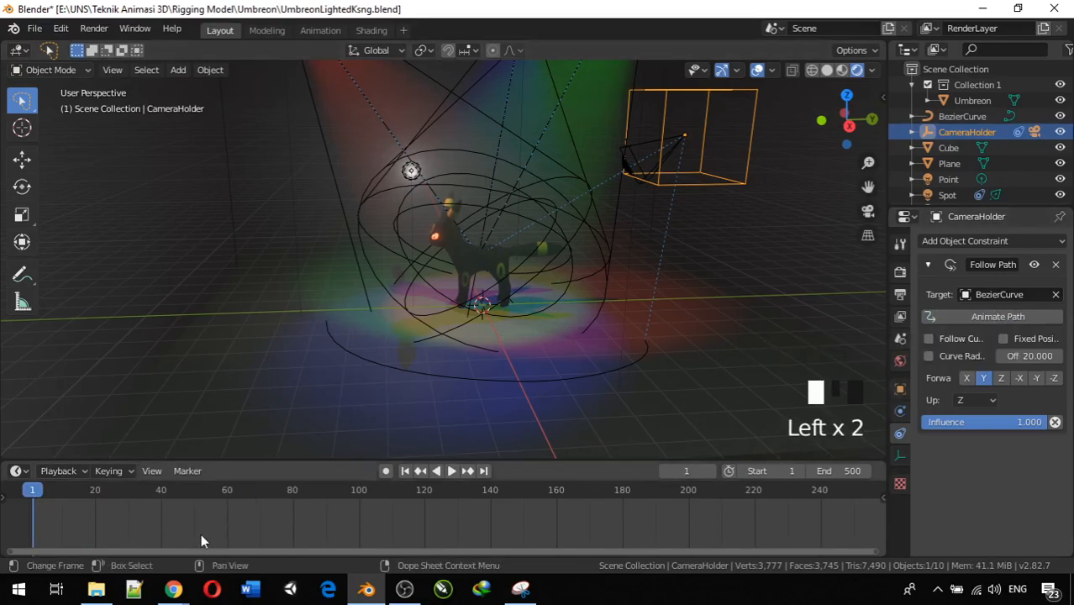
{"action": "key", "text": "space"}
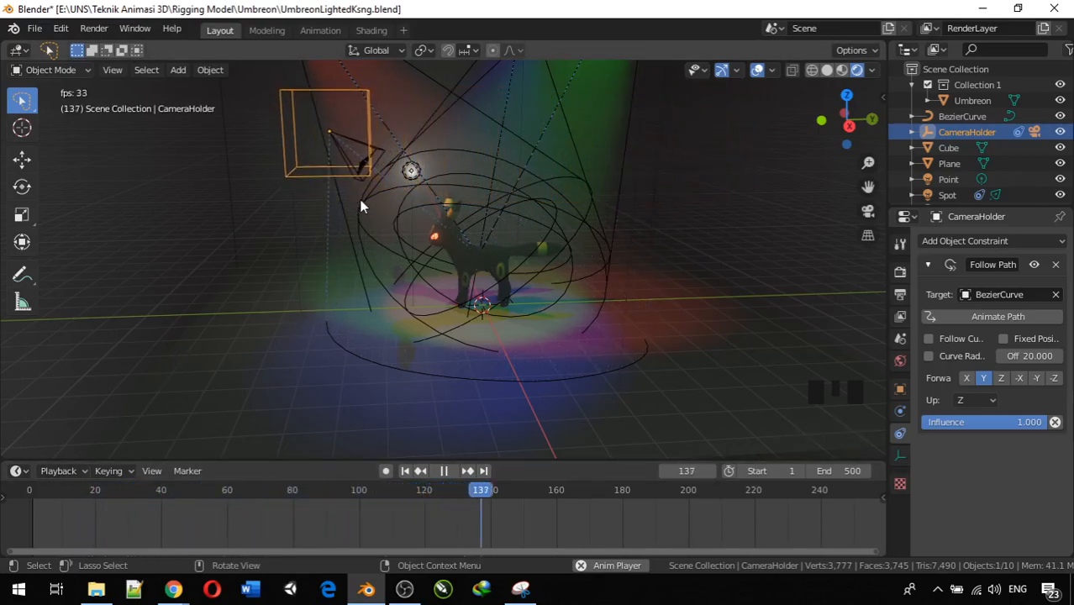
{"action": "key", "text": "space"}
{"action": "left_click_drag", "start_coordinate": [569, 493], "coordinate": [25, 480]}
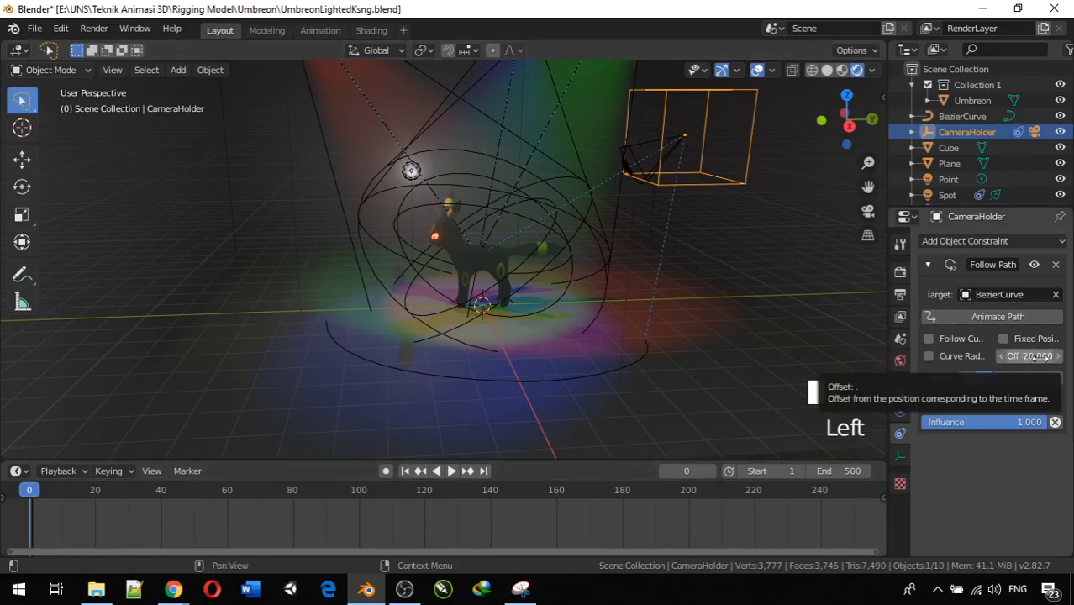
- Set the Follow Path offset to 40 and play the animation to test it
{"action": "left_click_drag", "start_coordinate": [1031, 356], "coordinate": [1044, 356]}
{"action": "key", "text": "space"}
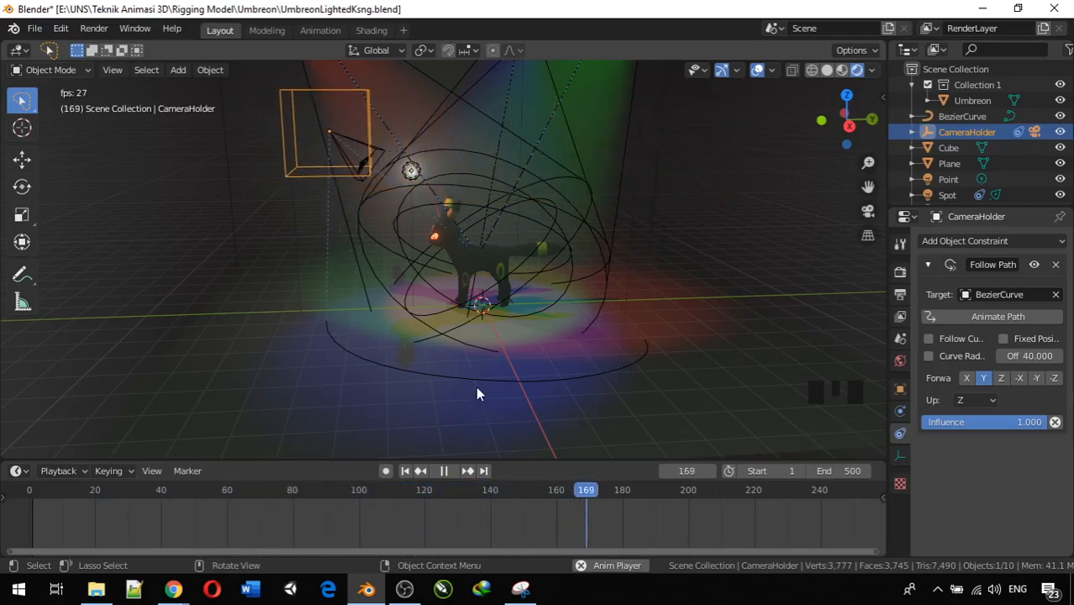
{"action": "key", "text": "space"}
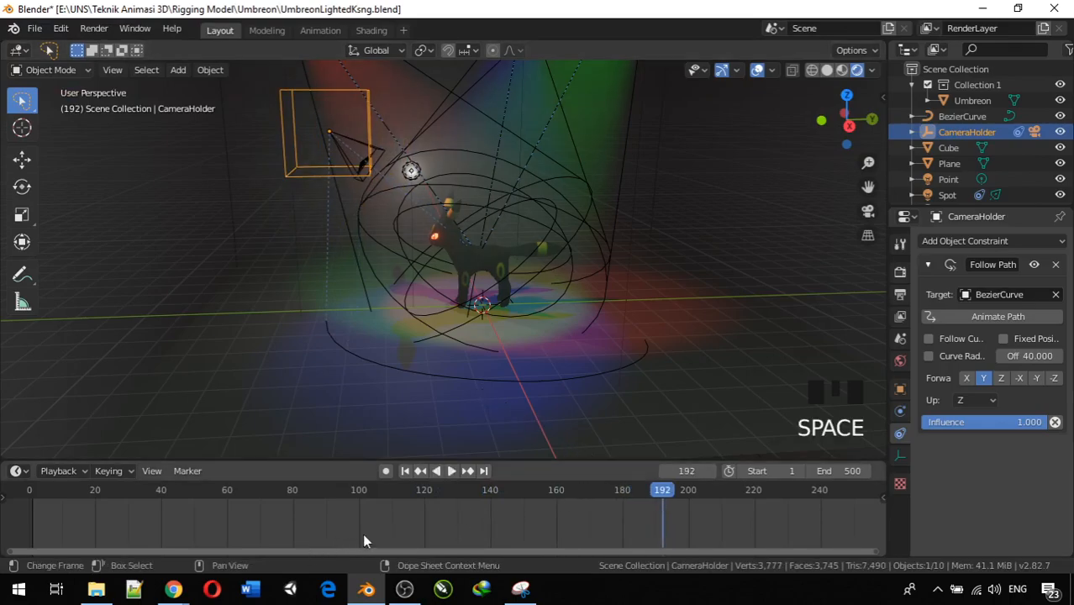
- Set the Up axis of the Camera's Track To constraint to Y and check the camera's orientation from around the model
{"action": "middle_click_drag", "start_coordinate": [496, 255], "coordinate": [378, 196]}
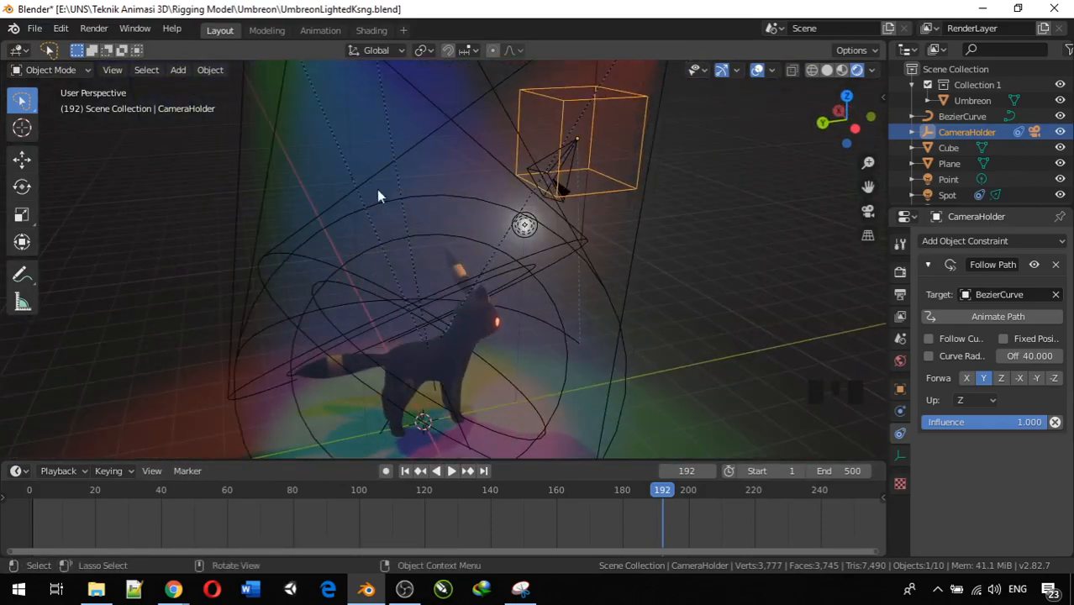
{"action": "left_click", "coordinate": [545, 180]}
{"action": "left_click", "coordinate": [557, 163]}
{"action": "left_click", "coordinate": [538, 171]}
{"action": "middle_click_drag", "start_coordinate": [537, 171], "coordinate": [703, 239]}
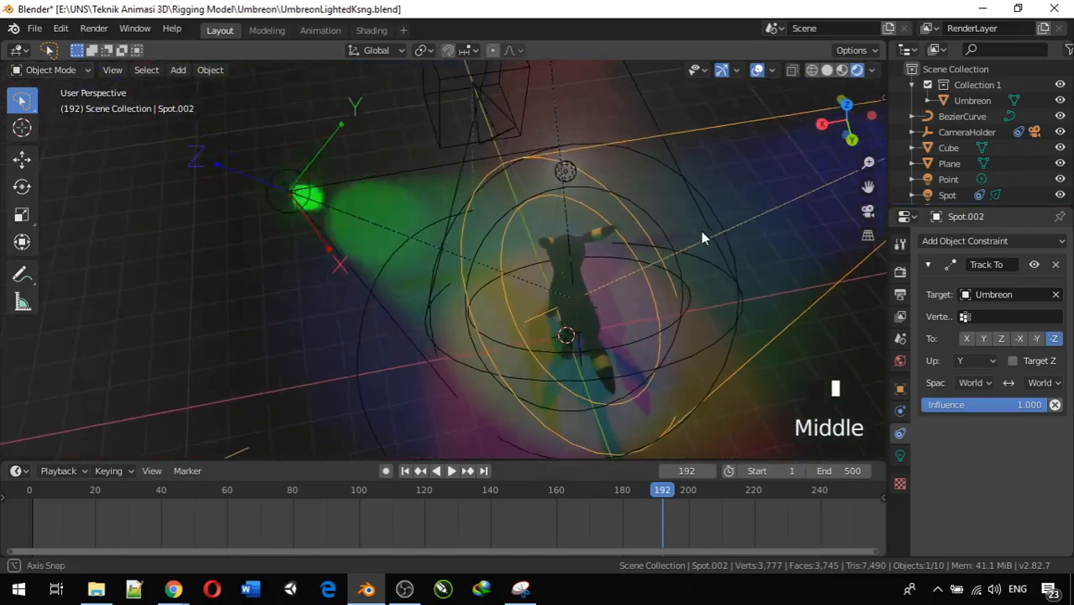
{"action": "left_click", "coordinate": [501, 127]}
{"action": "middle_click_drag", "start_coordinate": [486, 134], "coordinate": [636, 163]}
{"action": "left_click", "coordinate": [359, 156]}
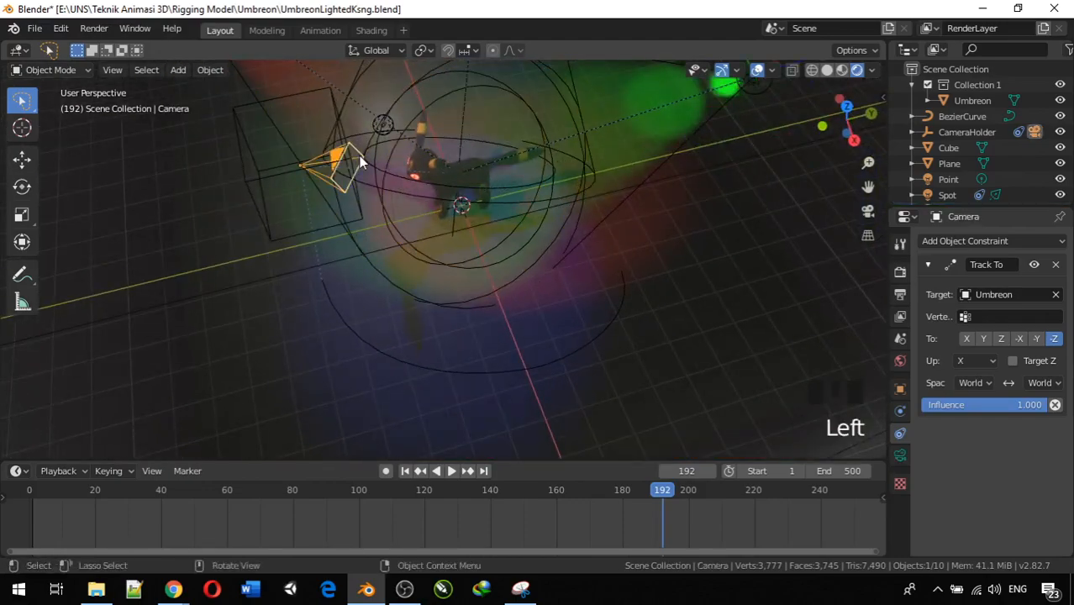
{"action": "left_click", "coordinate": [973, 362]}
{"action": "left_click", "coordinate": [963, 396]}
{"action": "middle_click_drag", "start_coordinate": [523, 308], "coordinate": [65, 201]}
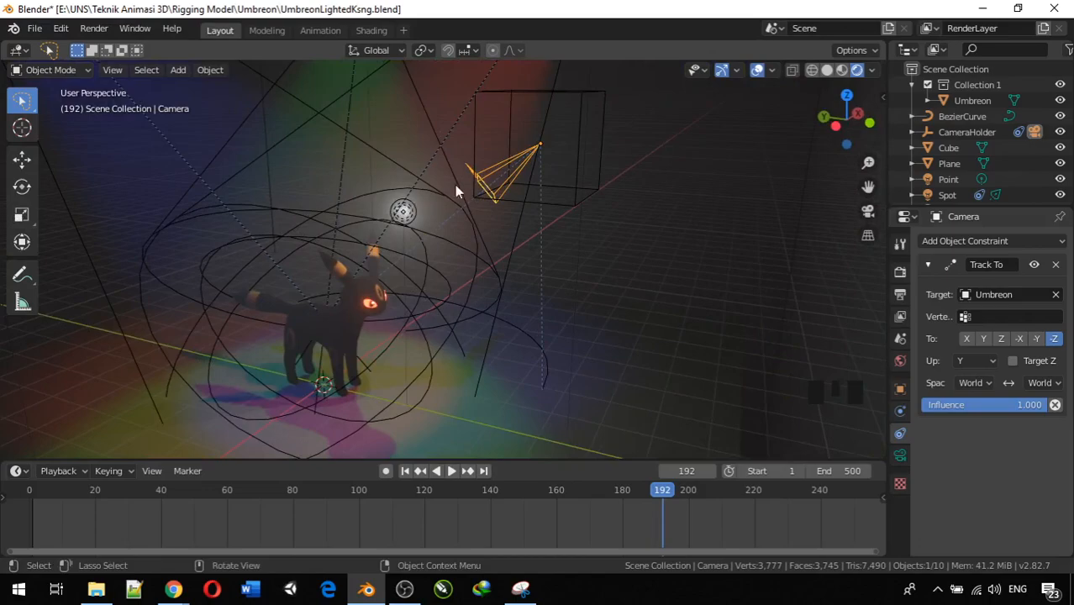
{"action": "middle_click_drag", "start_coordinate": [471, 187], "coordinate": [680, 278]}
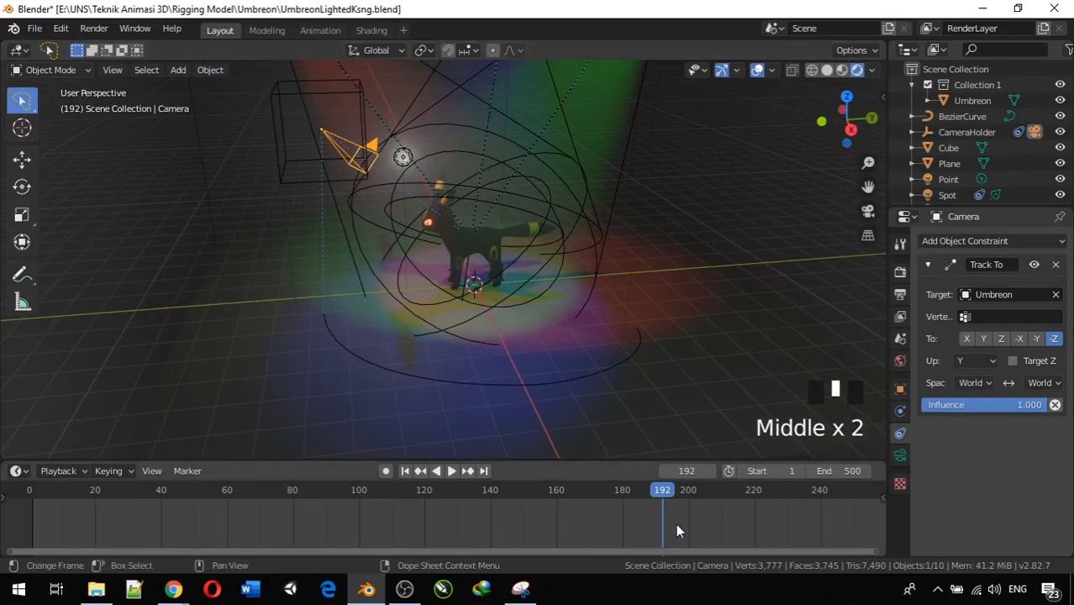
- Preview the animation from frame 0 through the camera view, rewind to frame 0, and return to the perspective view
{"action": "left_click_drag", "start_coordinate": [663, 496], "coordinate": [837, 489]}
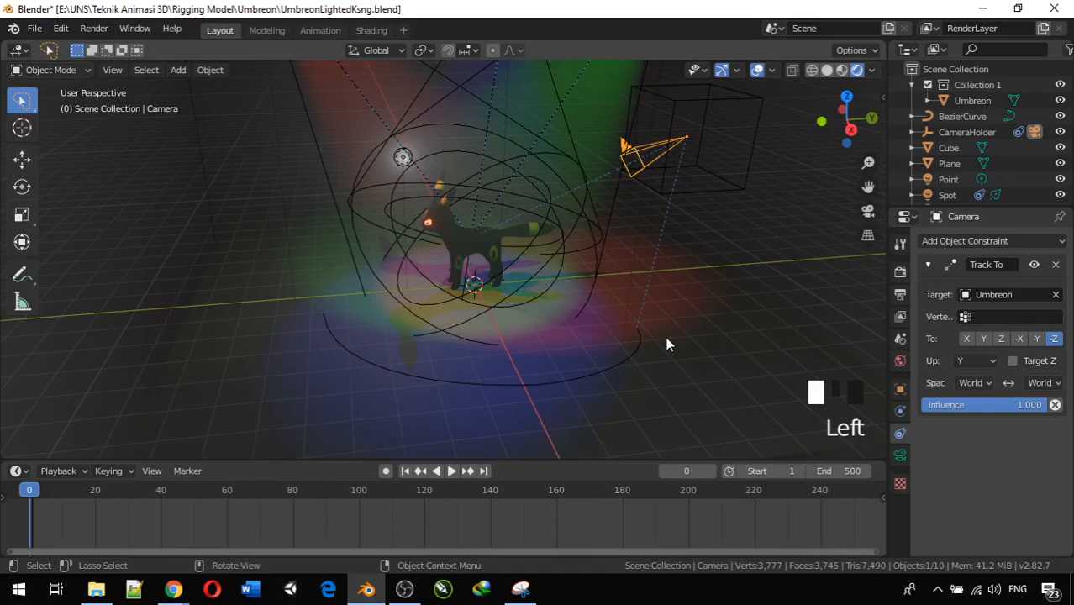
{"action": "key", "text": "KP_0"}
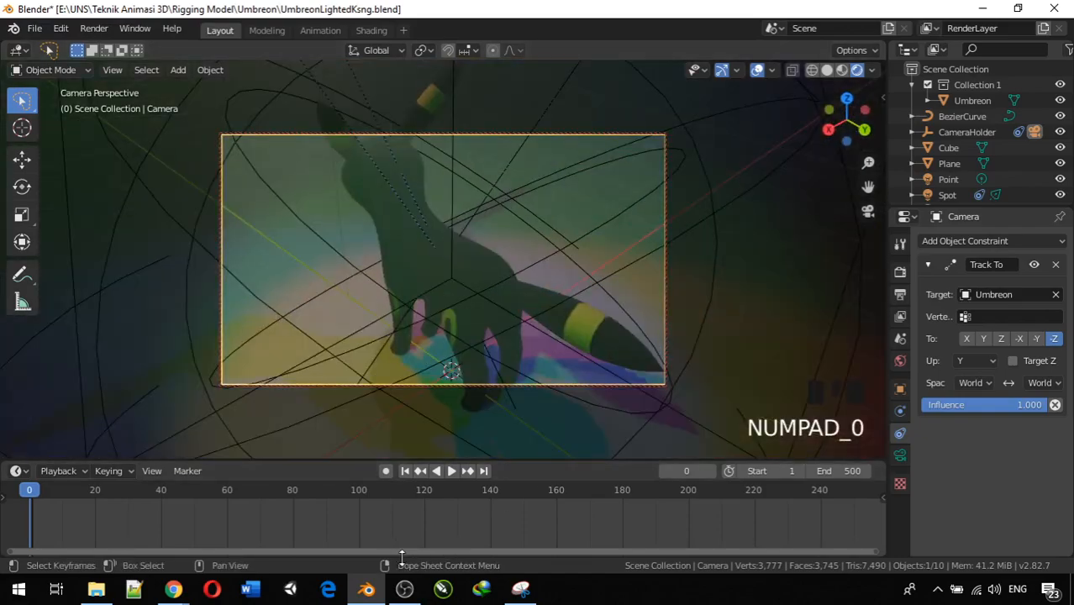
{"action": "key", "text": "space"}
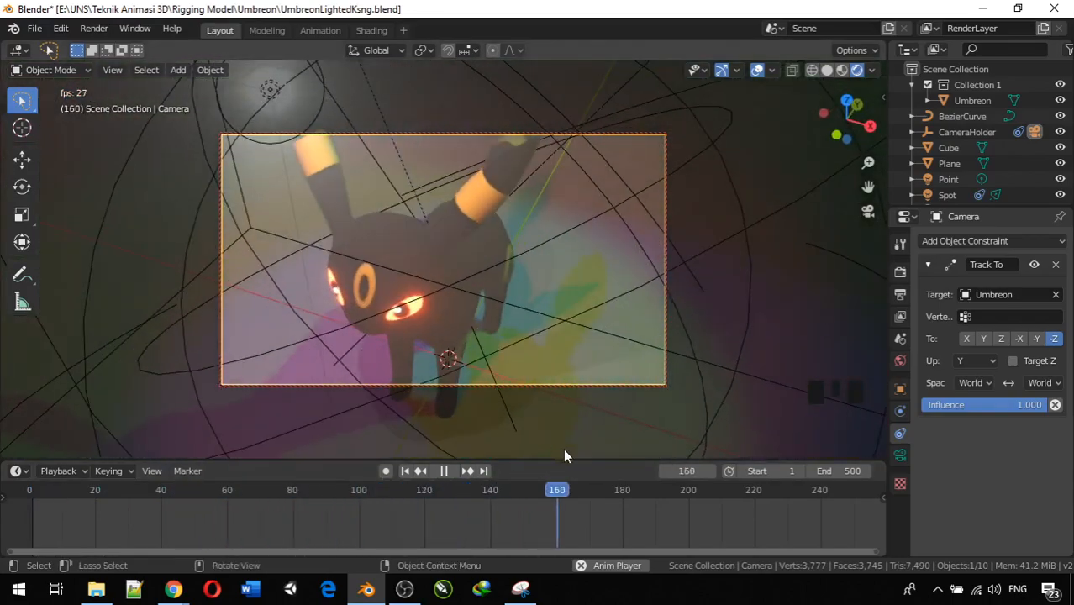
{"action": "key", "text": "space"}
{"action": "left_click_drag", "start_coordinate": [583, 491], "coordinate": [792, 450]}
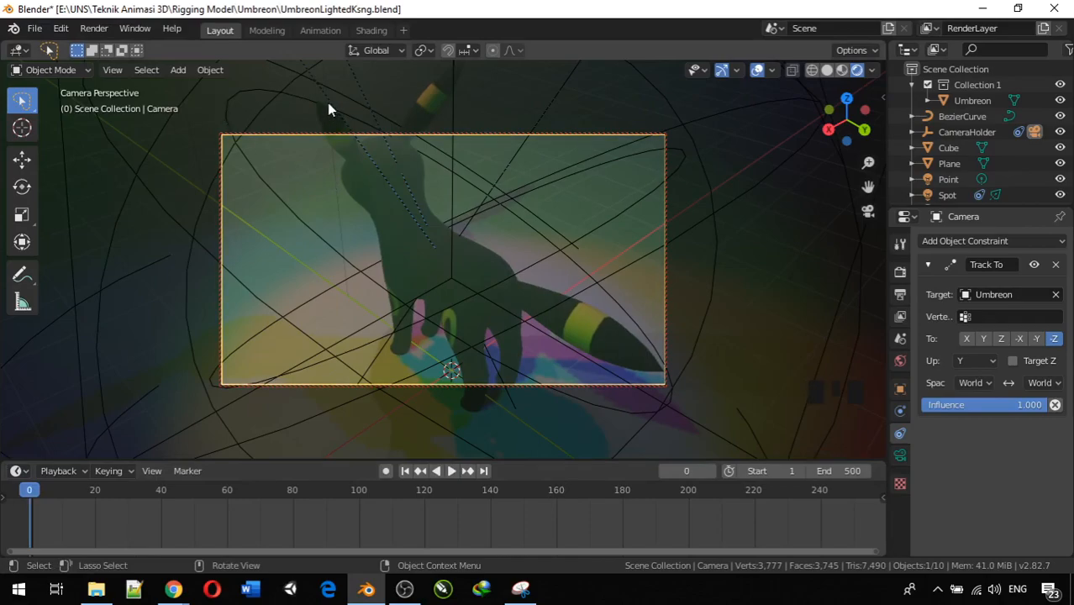
{"action": "left_click", "coordinate": [220, 36]}
{"action": "key", "text": "KP_0"}
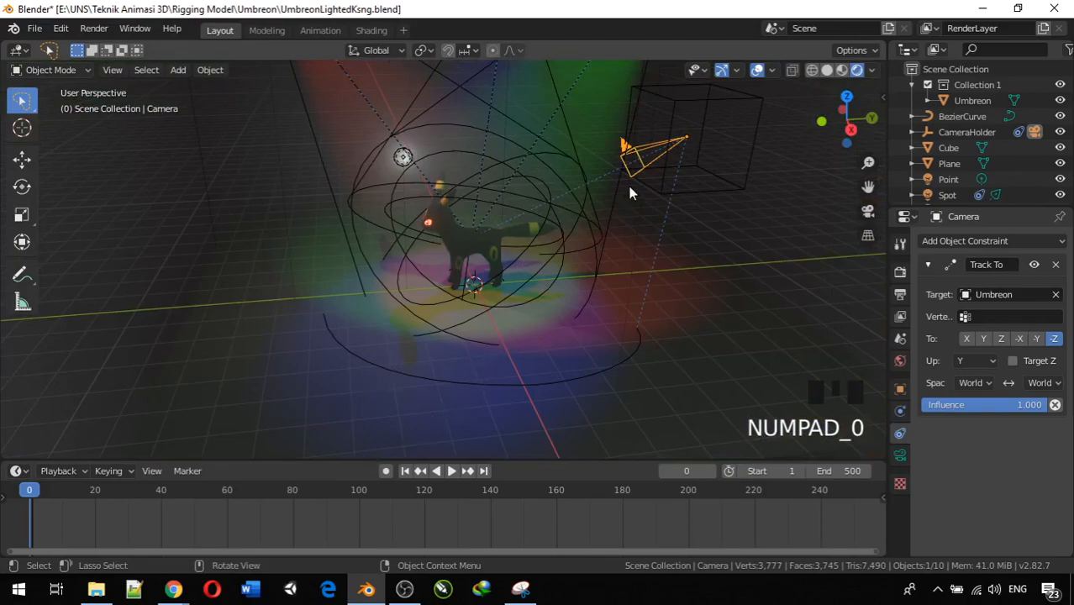
- Enable Fixed Position on CameraHolder's Follow Path constraint and raise its Offset to 1.000
{"action": "left_click", "coordinate": [700, 138]}
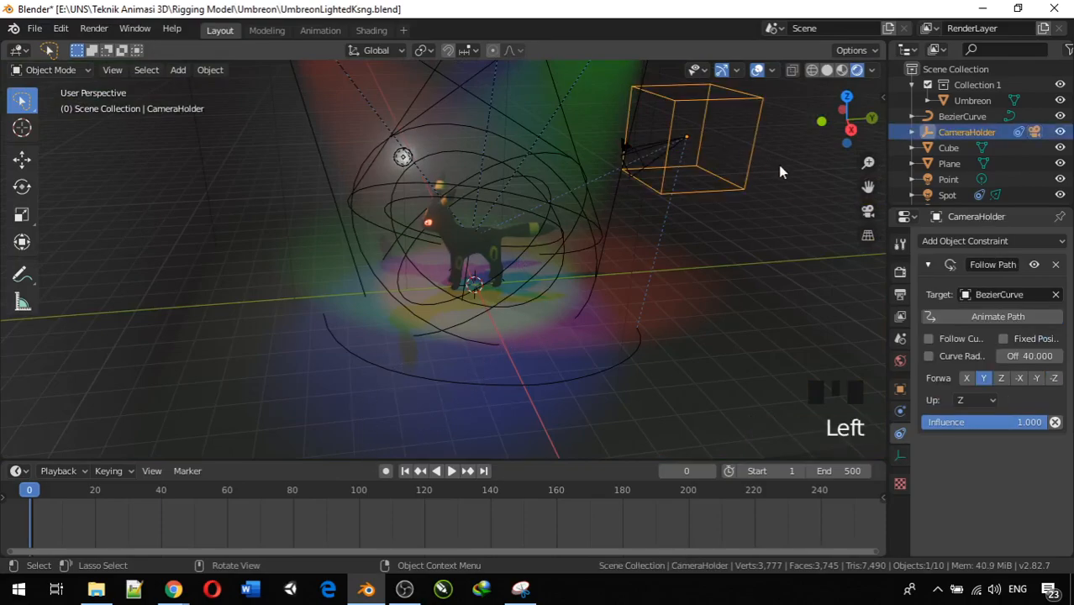
{"action": "left_click", "coordinate": [1004, 338]}
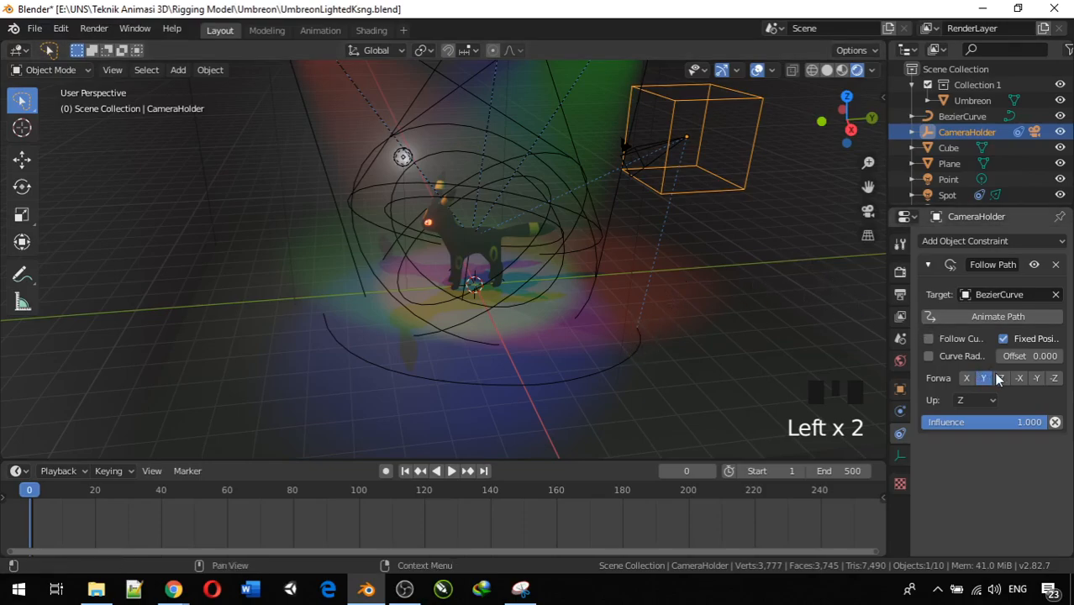
{"action": "left_click_drag", "start_coordinate": [1005, 356], "coordinate": [1062, 356]}
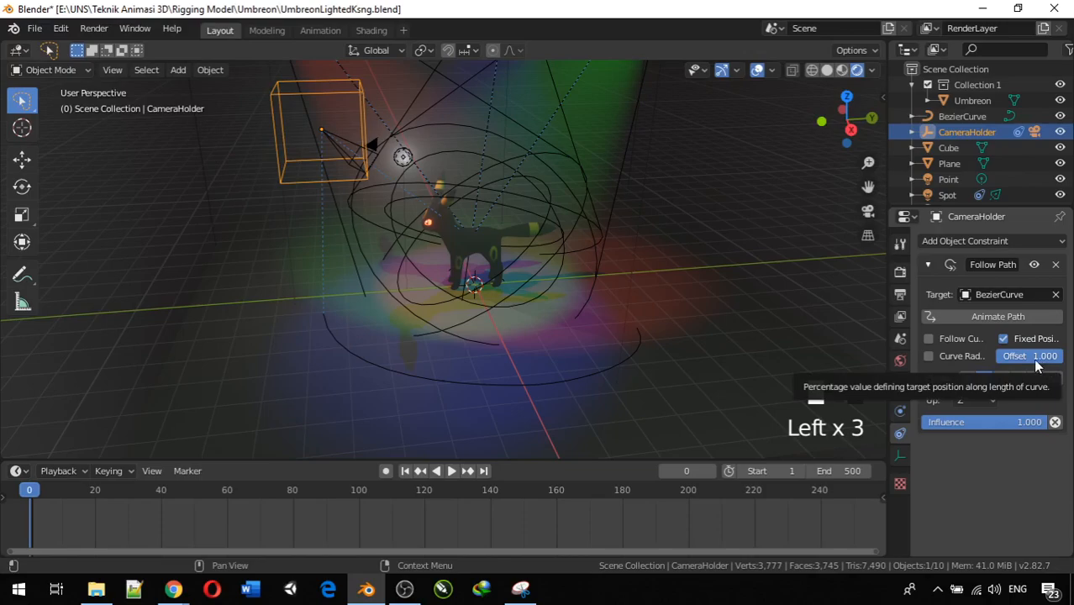
- Go to frame 80 and set the Follow Path constraint's Offset to 0.5
{"action": "left_click_drag", "start_coordinate": [30, 493], "coordinate": [294, 501]}
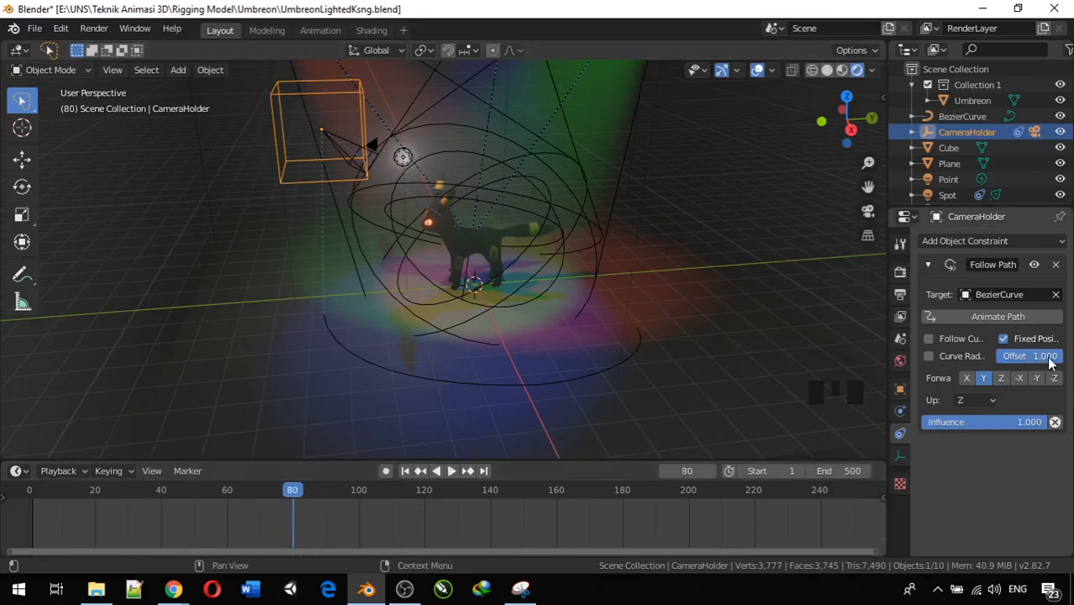
{"action": "mouse_move", "coordinate": [1053, 363]}
{"action": "left_mouse_down"}
{"action": "mouse_move", "coordinate": [987, 363]}
{"action": "mouse_move", "coordinate": [1061, 356]}
{"action": "left_mouse_up"}
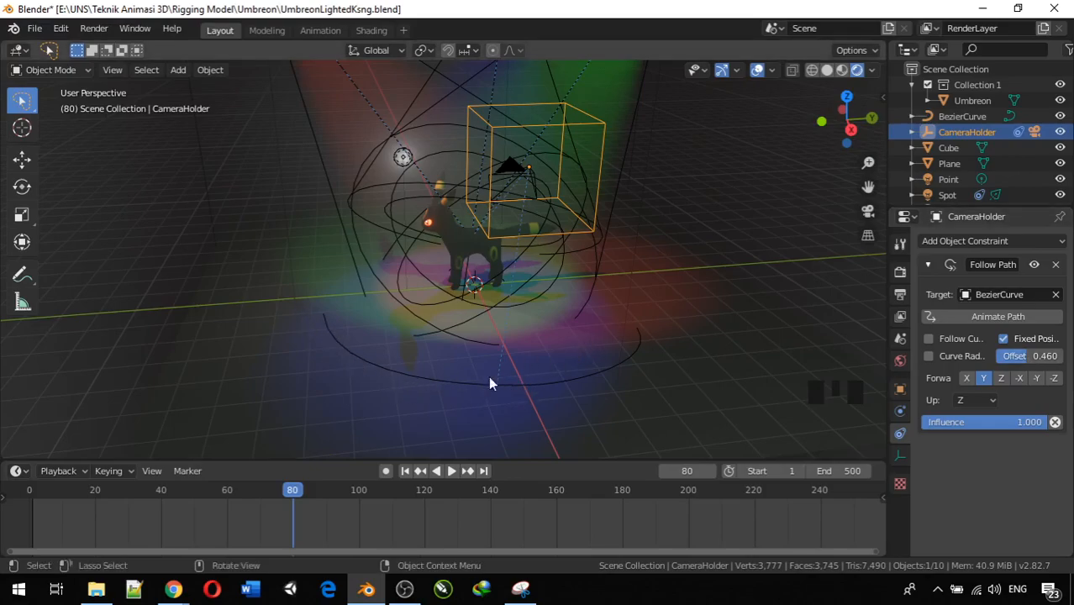
{"action": "left_click", "coordinate": [1046, 357]}
{"action": "left_click", "coordinate": [1046, 359]}
{"action": "key", "text": "BackSpace"}
{"action": "key", "text": "BackSpace"}
{"action": "key", "text": "BackSpace"}
{"action": "key", "text": "BackSpace"}
{"action": "key", "text": "BackSpace"}
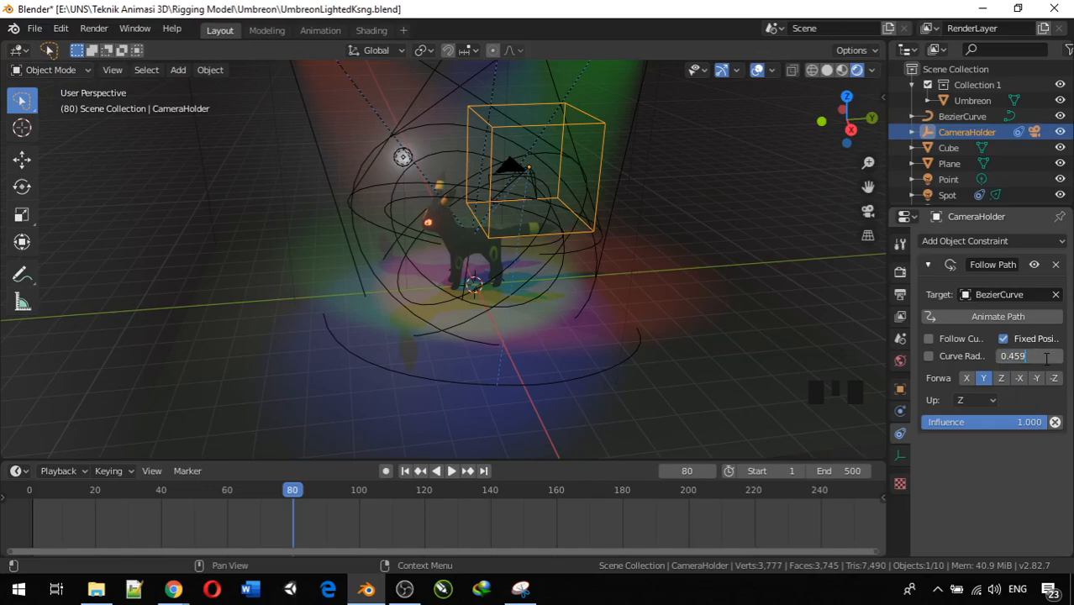
{"action": "type", "text": "5"}
{"action": "key", "text": "Return"}
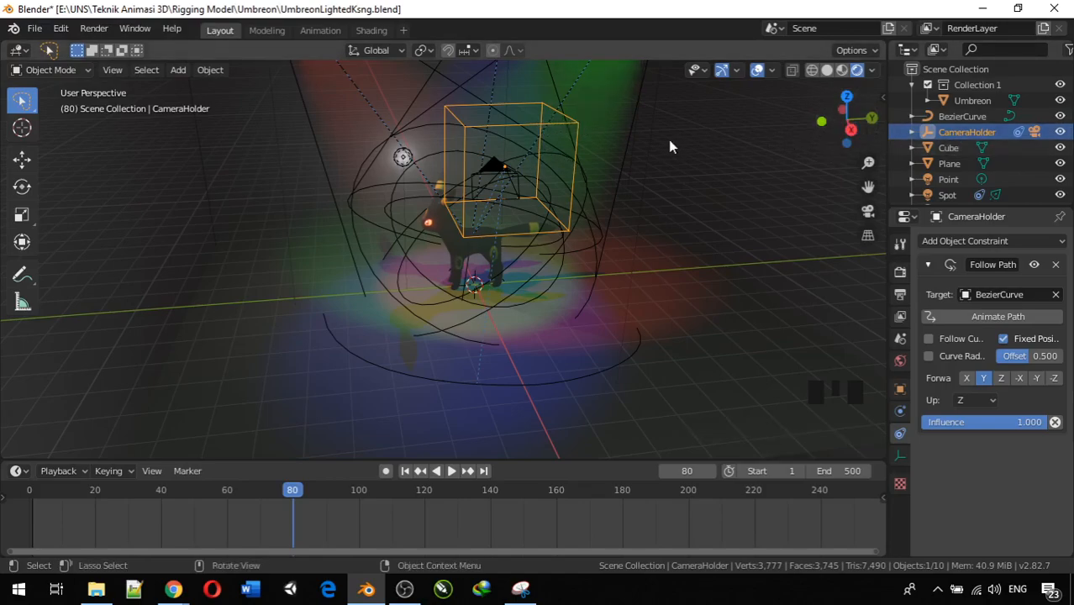
- Insert a keyframe for the Follow Path Offset at frame 80
{"action": "key", "text": "Left"}
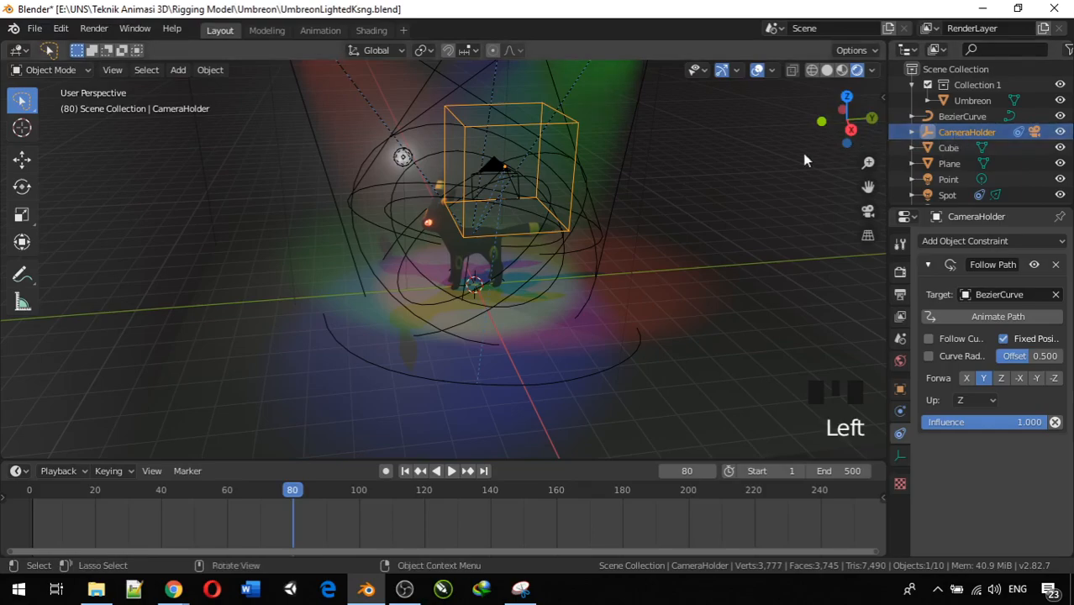
{"action": "right_click", "coordinate": [1035, 356]}
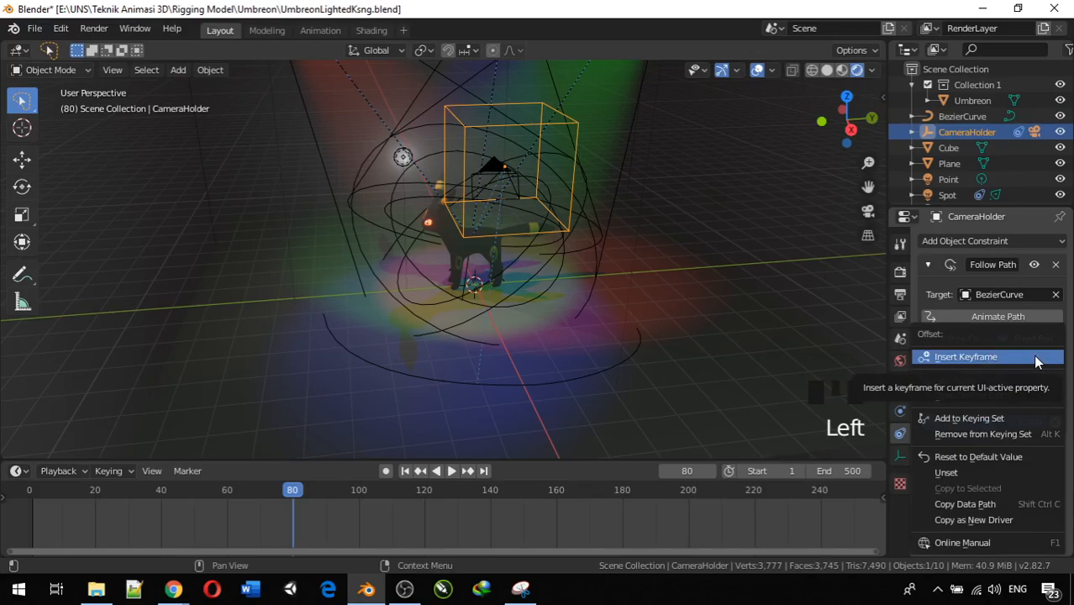
{"action": "left_click", "coordinate": [1035, 357]}
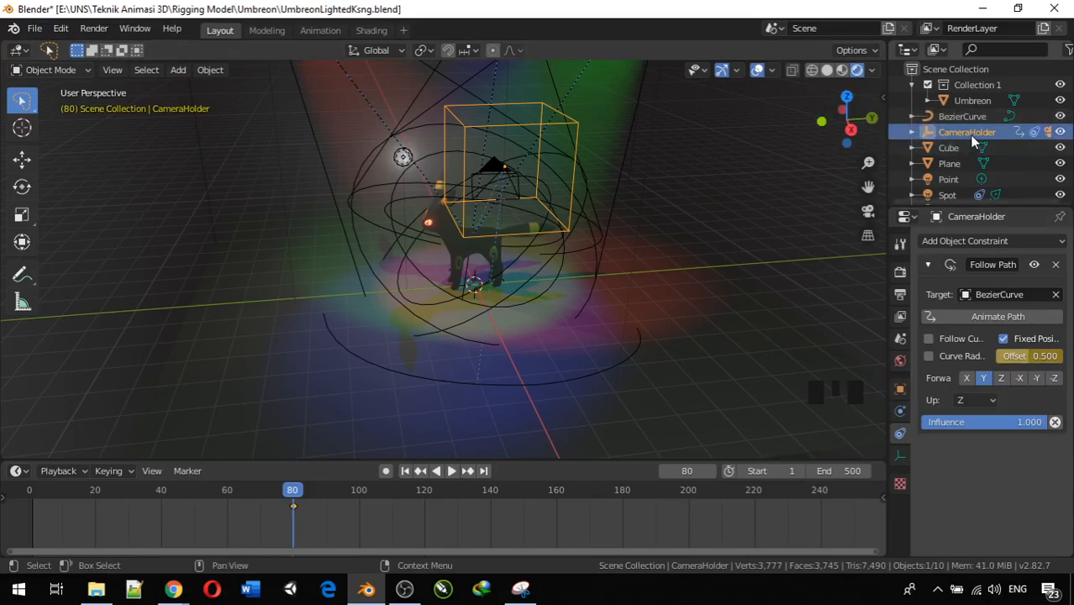
- Go to frame 140, set the CameraHolder's Follow Path Offset to 1.000, and insert a keyframe for it
{"action": "left_click", "coordinate": [293, 504]}
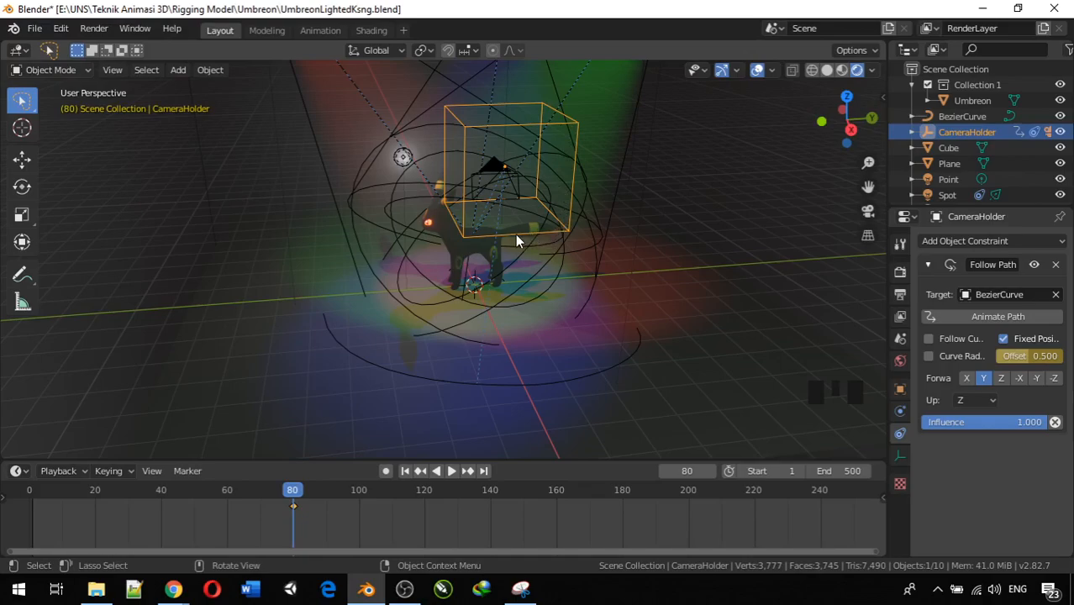
{"action": "left_click_drag", "start_coordinate": [293, 492], "coordinate": [492, 537]}
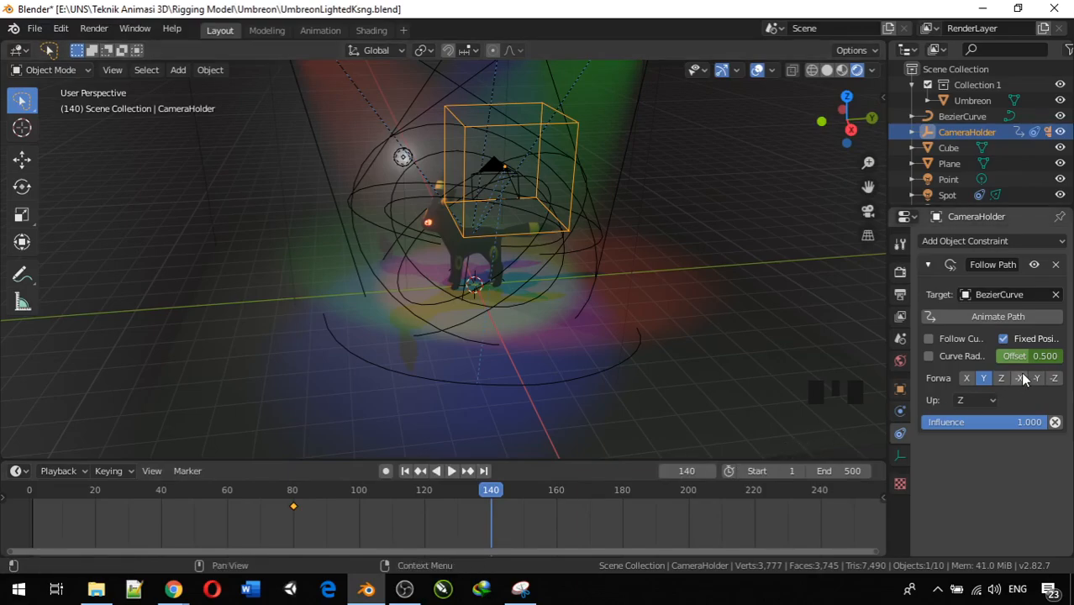
{"action": "left_click_drag", "start_coordinate": [1006, 358], "coordinate": [1038, 358]}
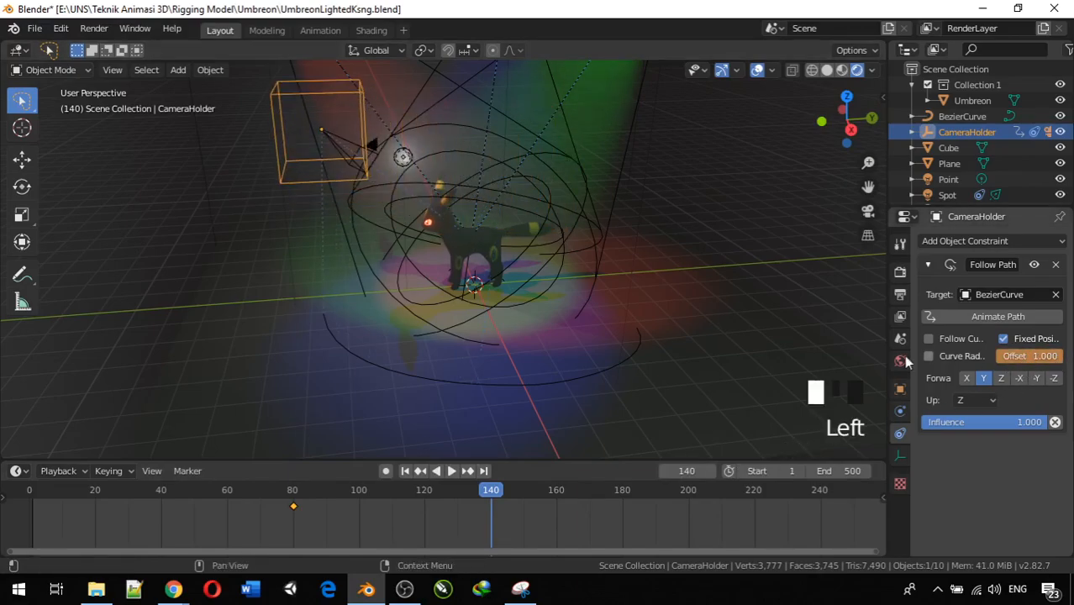
{"action": "right_click", "coordinate": [1027, 359]}
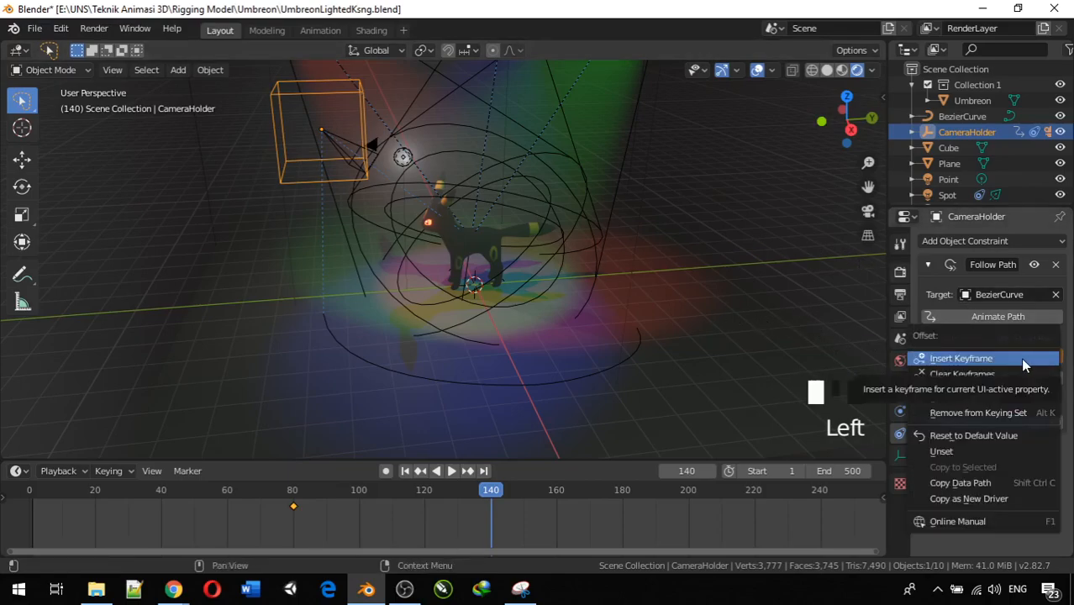
{"action": "left_click", "coordinate": [1020, 358]}
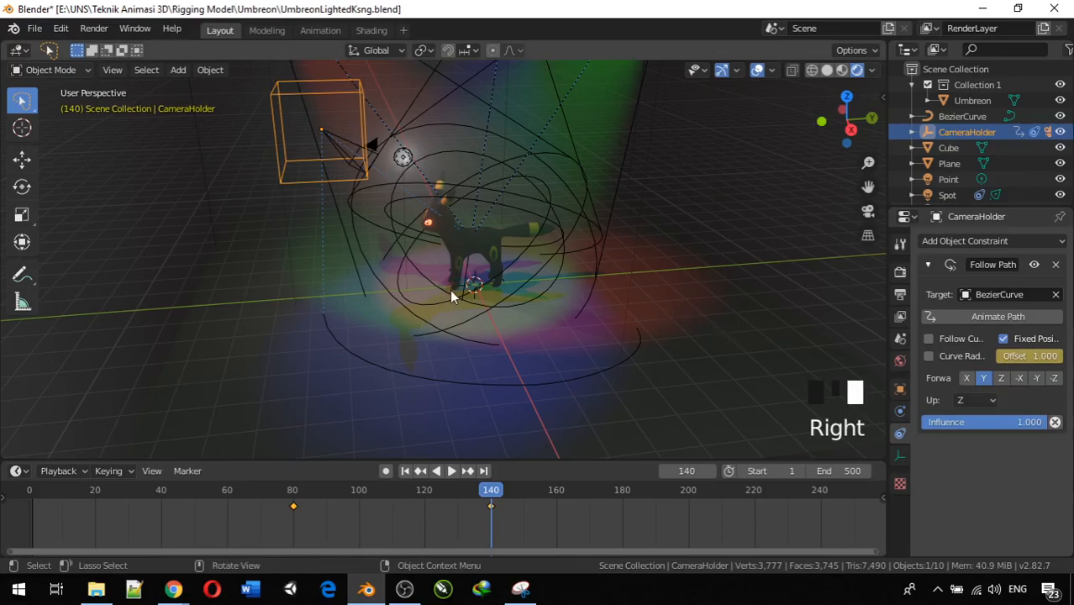
- Rewind to frame 0 and play the animation past frame 140 to check the CameraHolder's movement along the curve
{"action": "left_click_drag", "start_coordinate": [494, 491], "coordinate": [27, 467]}
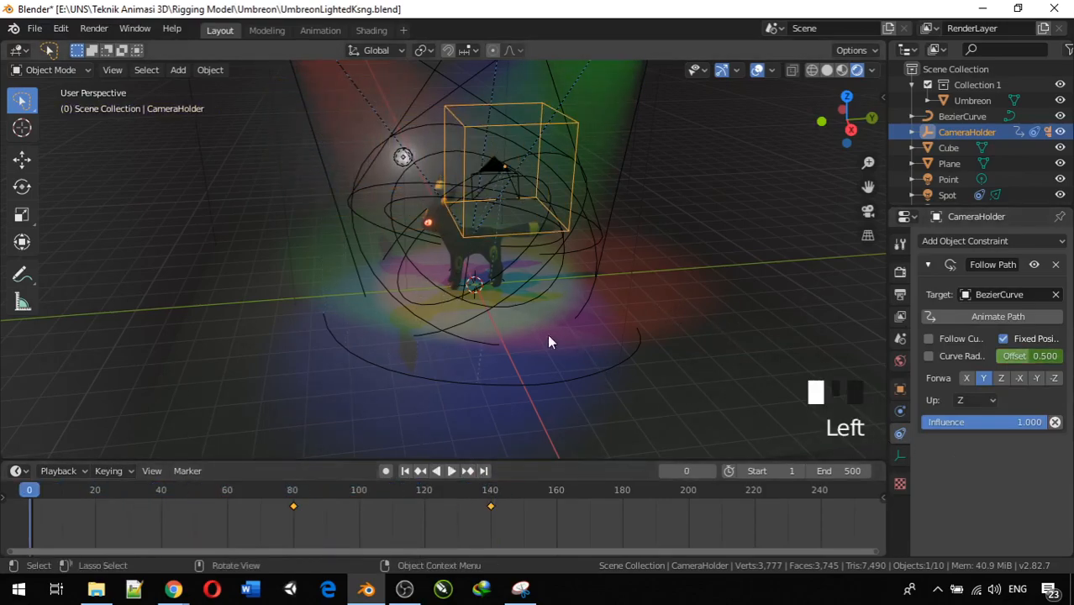
{"action": "key", "text": "space"}
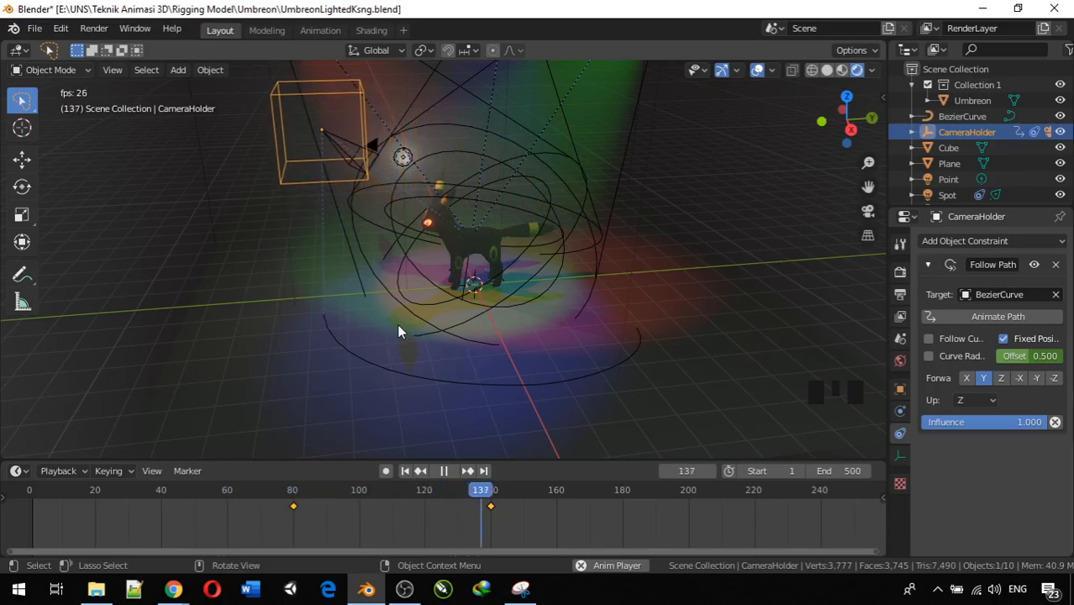
{"action": "key", "text": "space"}
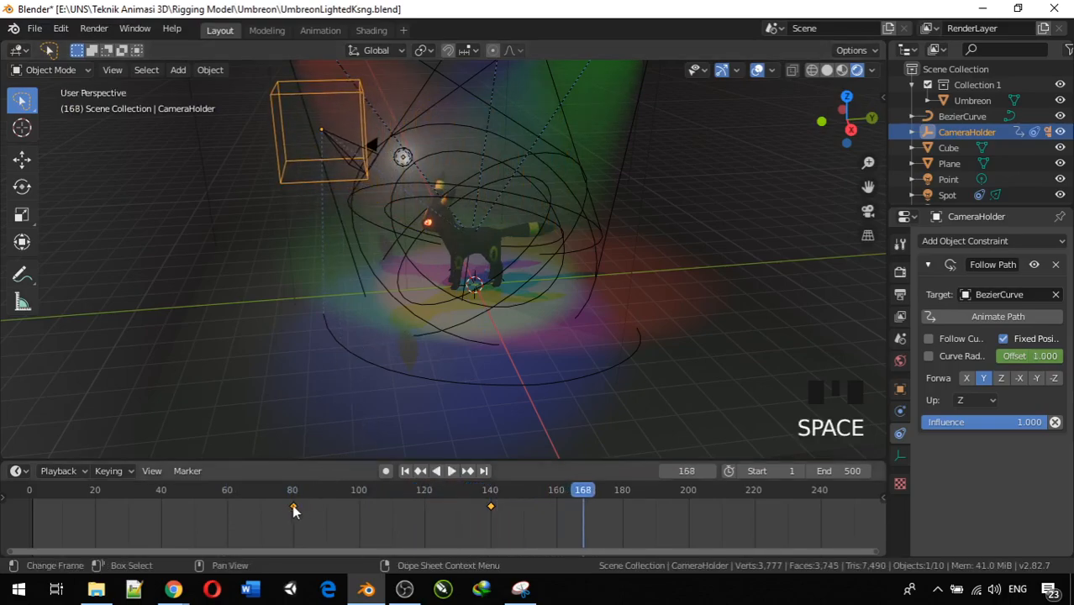
- Move the frame 80 Offset keyframe to frame 40 and replay the animation from near the start to check the timing
{"action": "key", "text": "Left"}
{"action": "left_click_drag", "start_coordinate": [293, 510], "coordinate": [161, 506]}
{"action": "left_click_drag", "start_coordinate": [571, 492], "coordinate": [44, 431]}
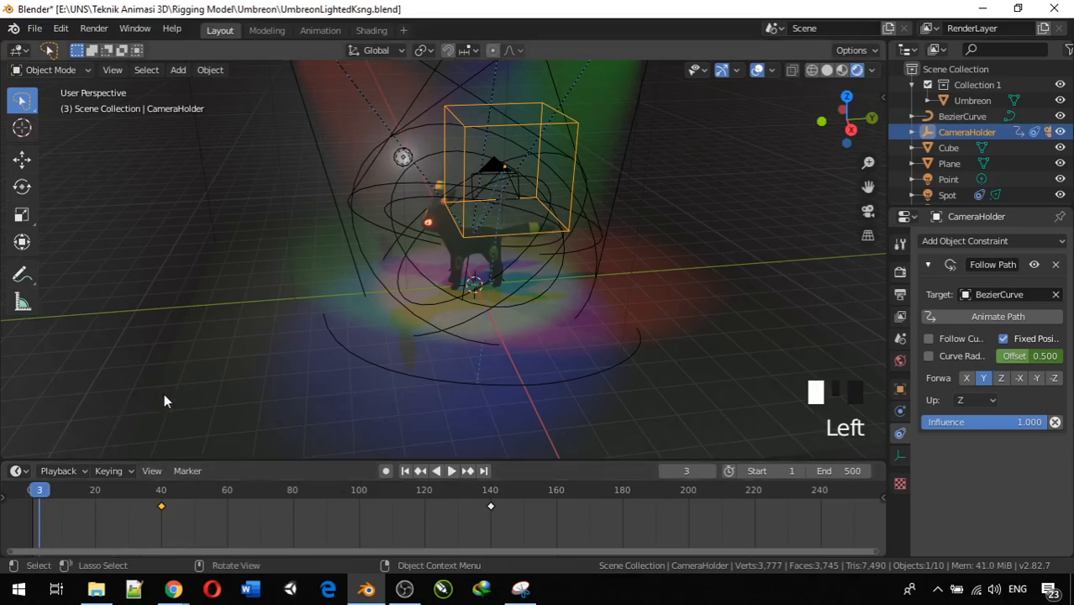
{"action": "key", "text": "space"}
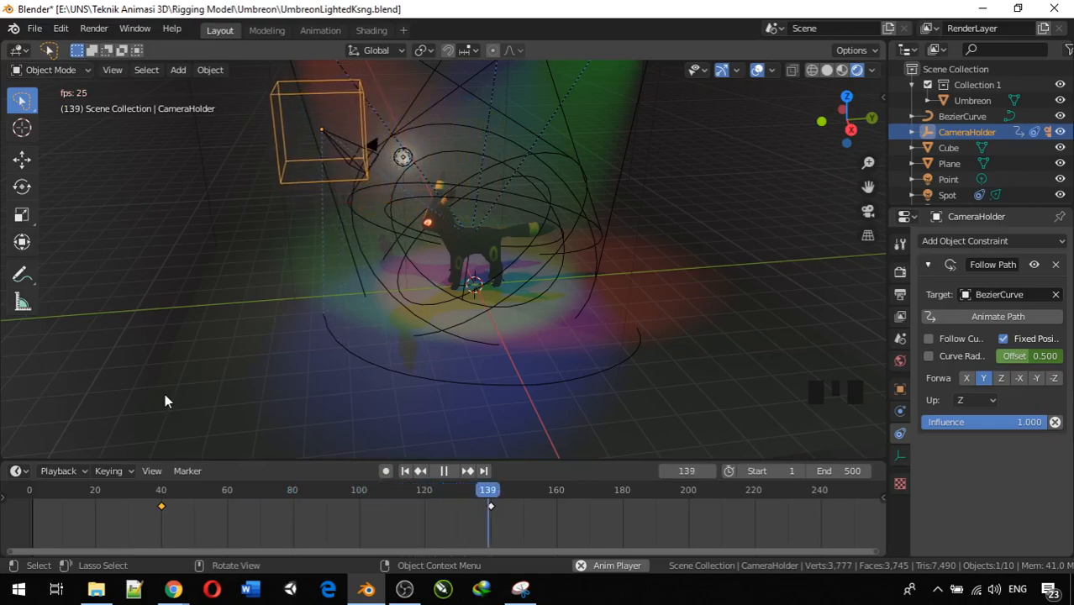
{"action": "key", "text": "space"}
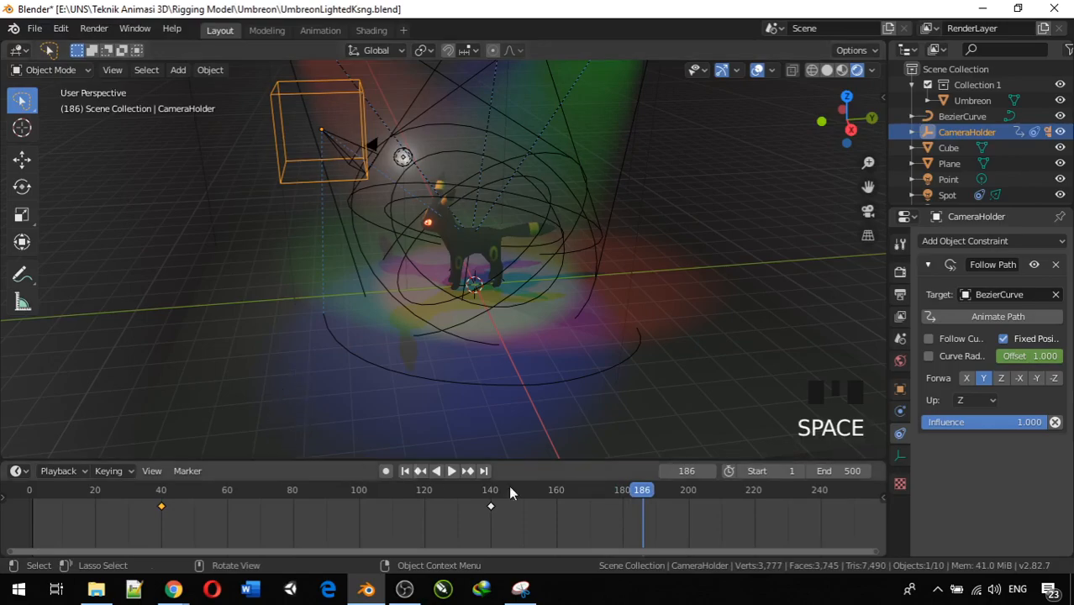
{"action": "left_click_drag", "start_coordinate": [626, 490], "coordinate": [59, 458]}
{"action": "key", "text": "space"}
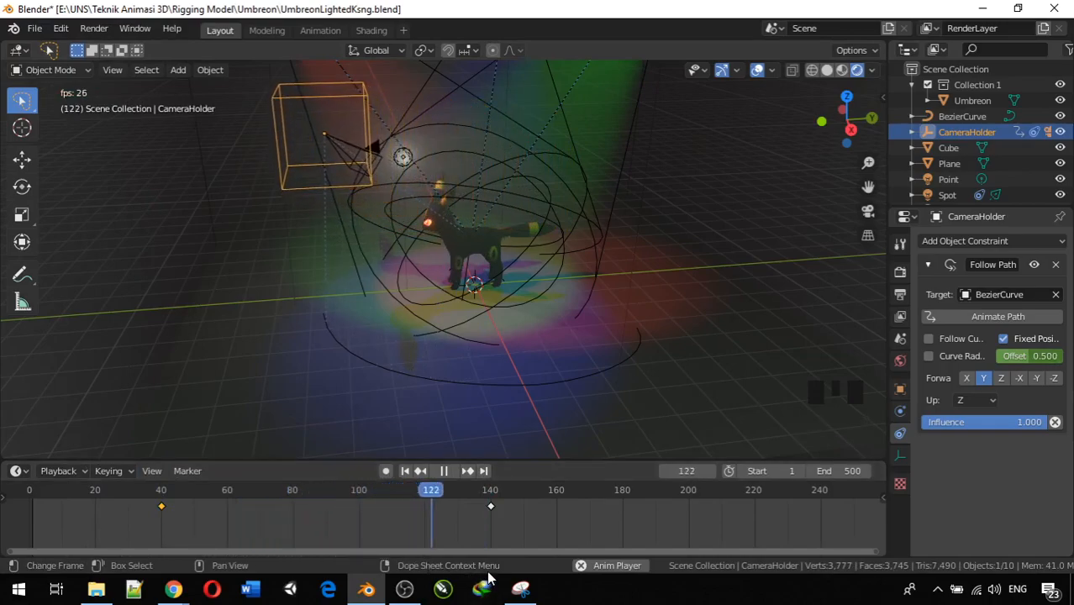
{"action": "key", "text": "space"}
{"action": "key", "text": "space"}
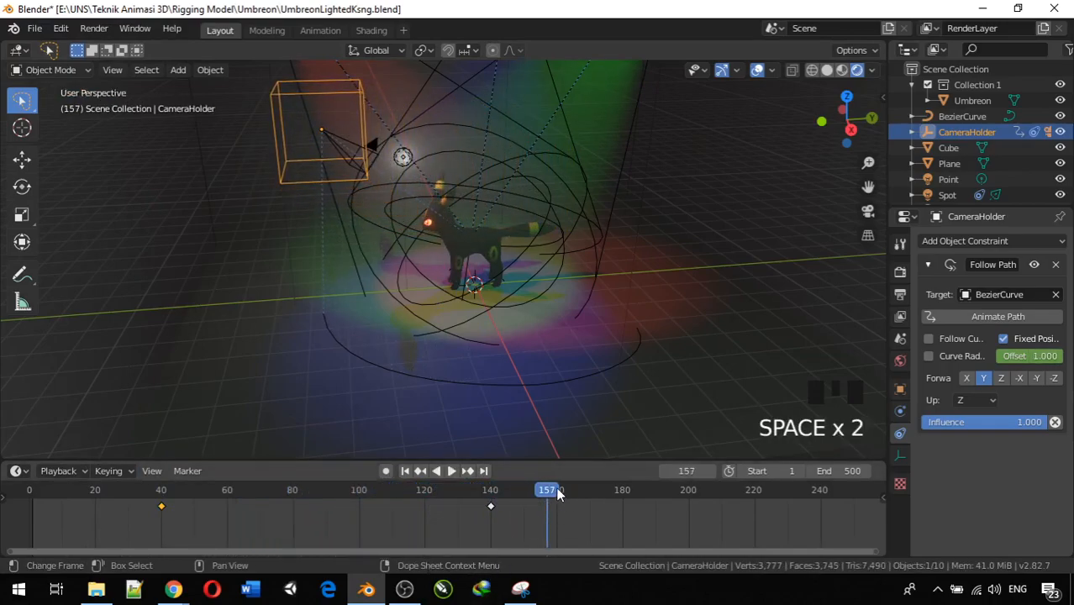
- Select CameraHolder, go to its first keyframe at frame 40, and add a timeline marker there
{"action": "left_click", "coordinate": [526, 487]}
{"action": "left_click", "coordinate": [512, 493]}
{"action": "left_click_drag", "start_coordinate": [513, 493], "coordinate": [492, 489]}
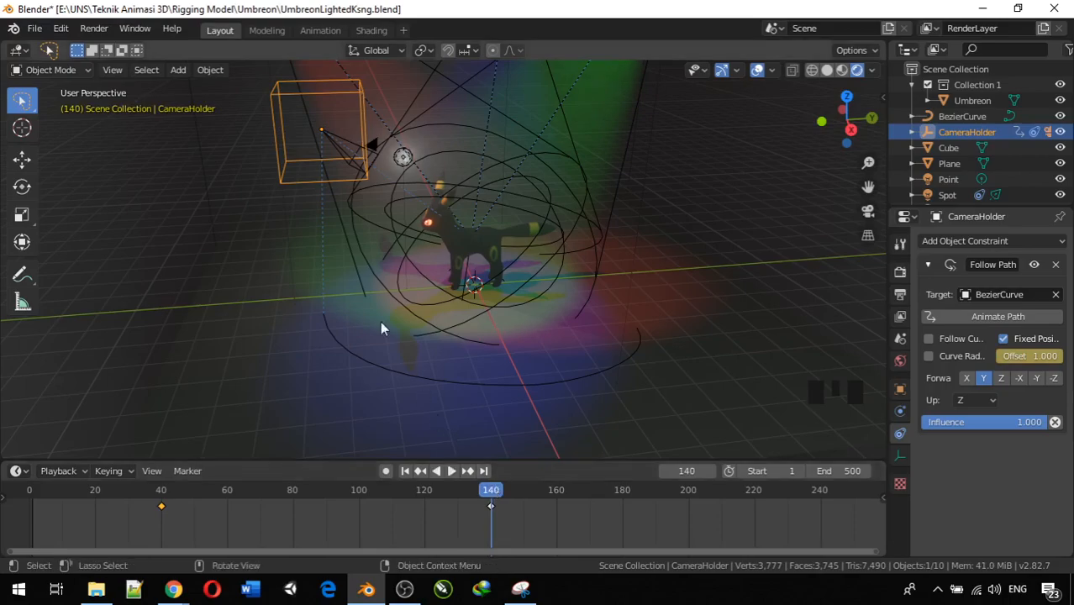
{"action": "left_click", "coordinate": [334, 143]}
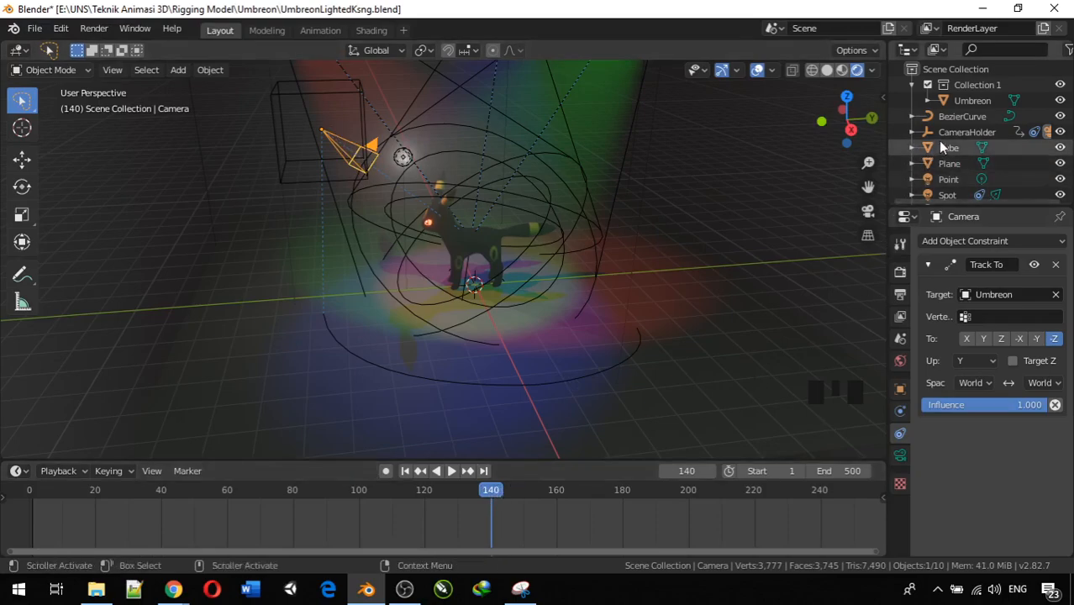
{"action": "left_click_drag", "start_coordinate": [474, 500], "coordinate": [411, 508]}
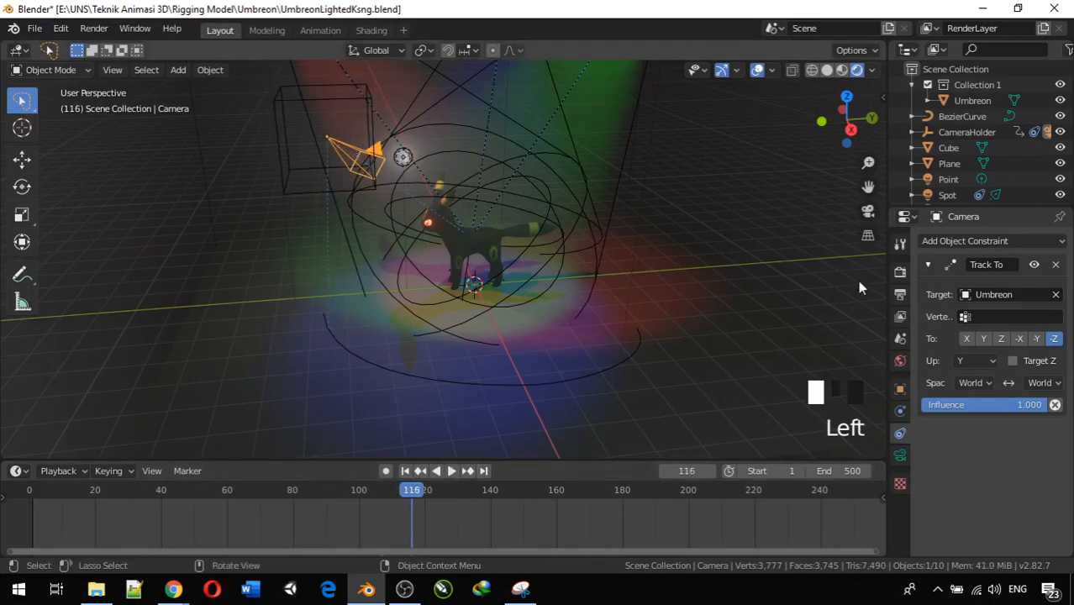
{"action": "left_click", "coordinate": [971, 134]}
{"action": "left_click_drag", "start_coordinate": [414, 495], "coordinate": [161, 479]}
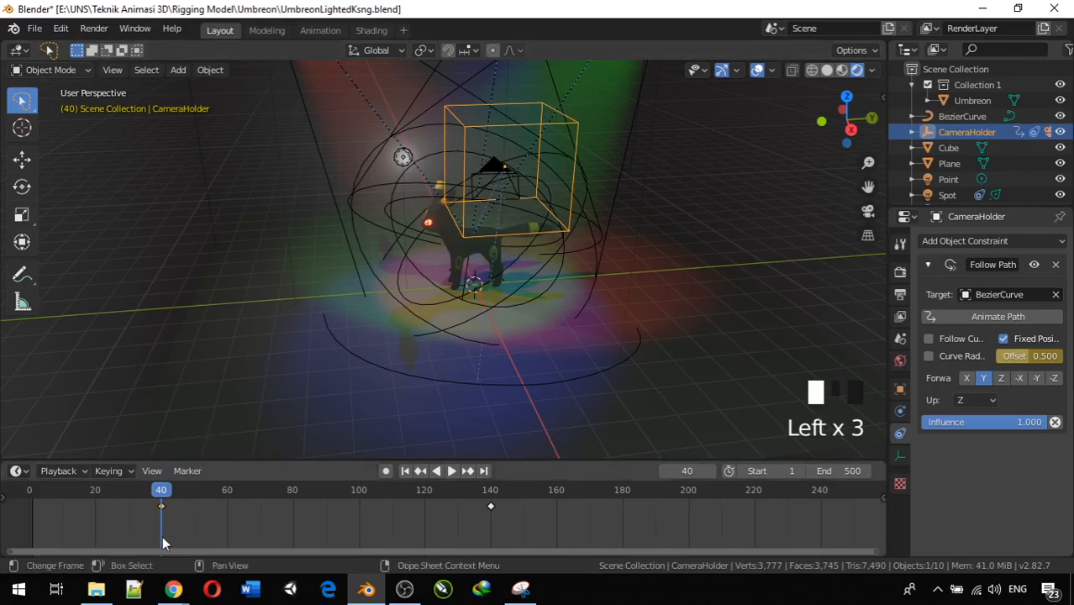
{"action": "key", "text": "m"}
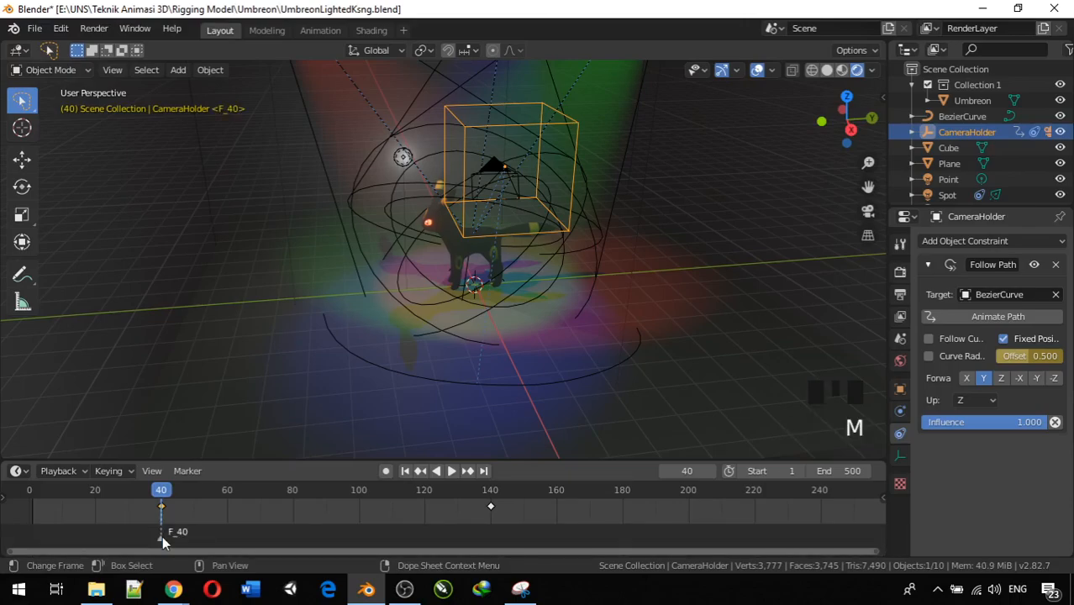
- Go to frame 140 and add a second timeline marker at the CameraHolder's last keyframe
{"action": "left_click_drag", "start_coordinate": [165, 497], "coordinate": [492, 520]}
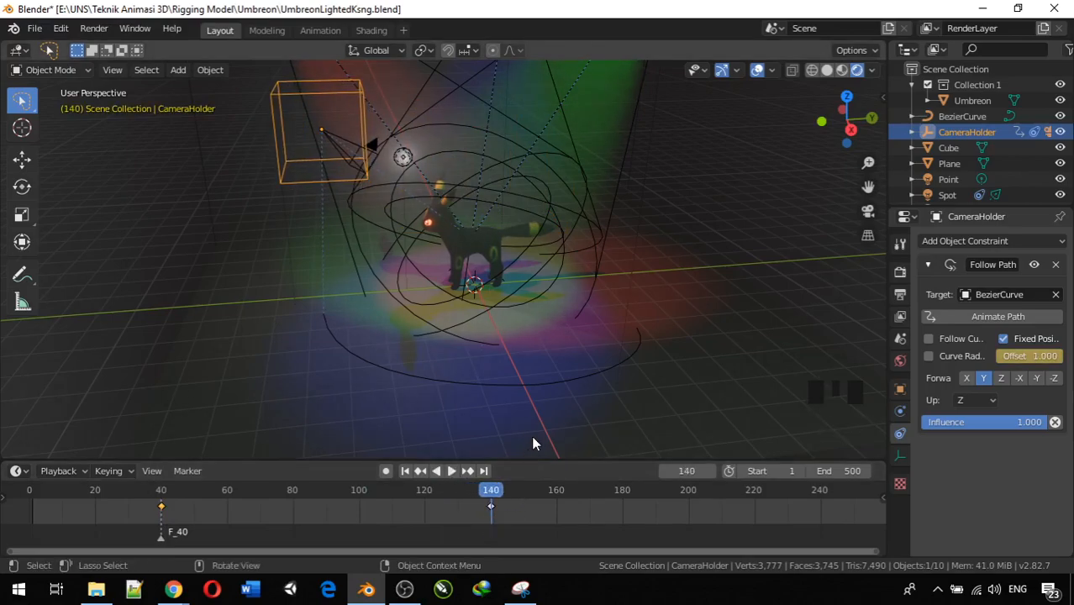
{"action": "key", "text": "m"}
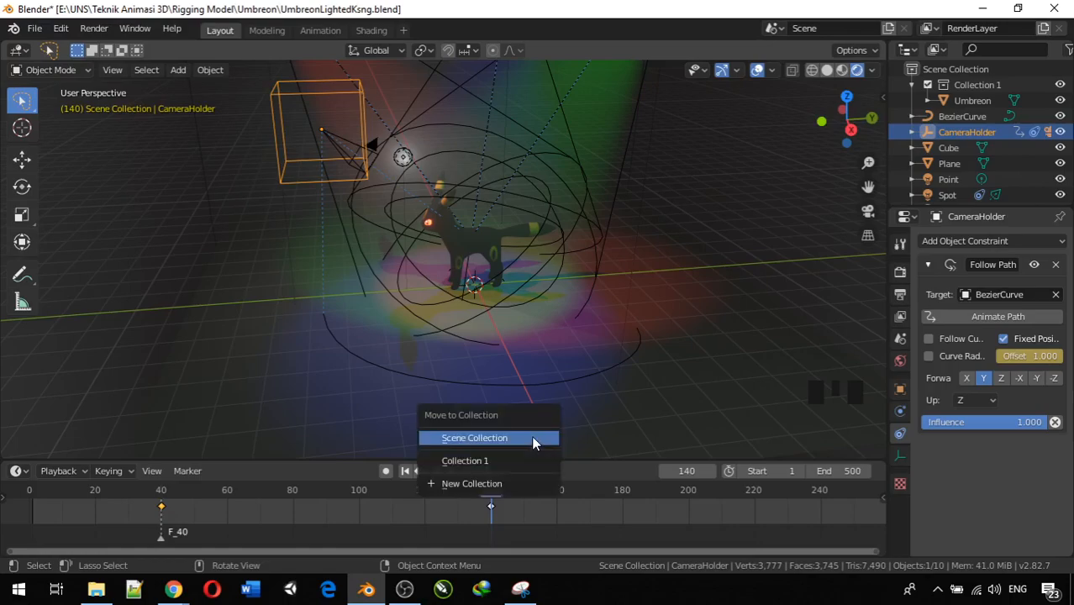
{"action": "left_click", "coordinate": [490, 527]}
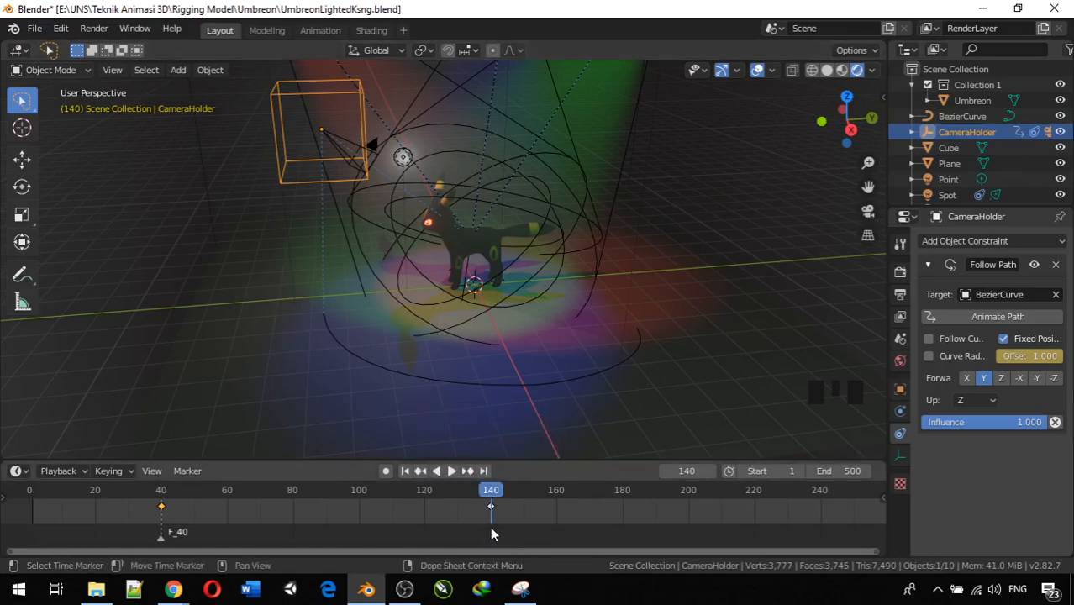
{"action": "key", "text": "m"}
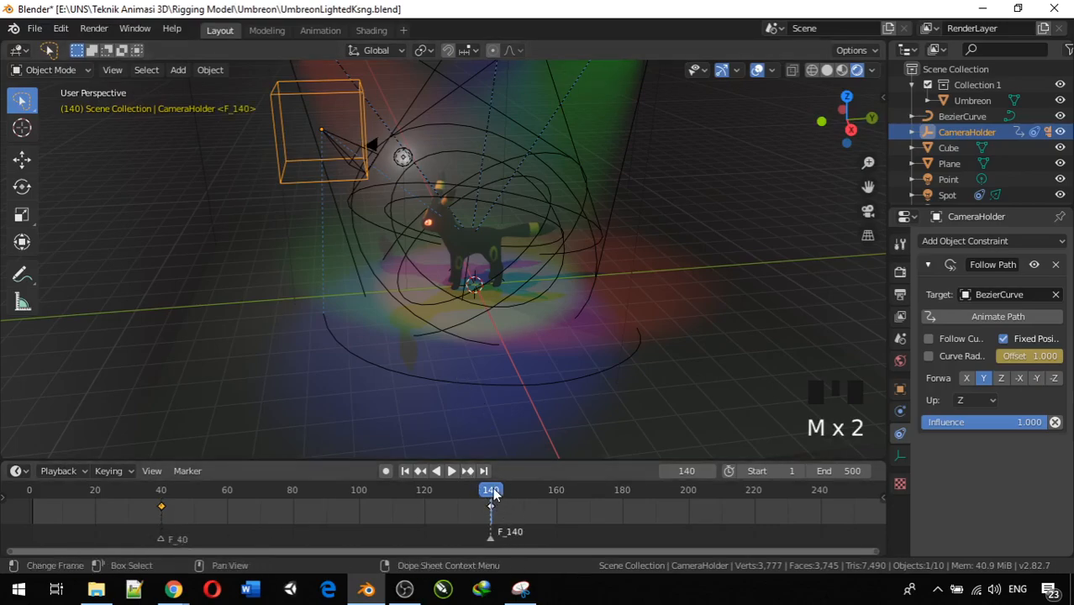
- Return to the frame 40 marker, select the camera, and move it down along the global Z axis to near floor level
{"action": "left_click", "coordinate": [436, 470]}
{"action": "left_click_drag", "start_coordinate": [397, 487], "coordinate": [163, 502]}
{"action": "left_click", "coordinate": [159, 539]}
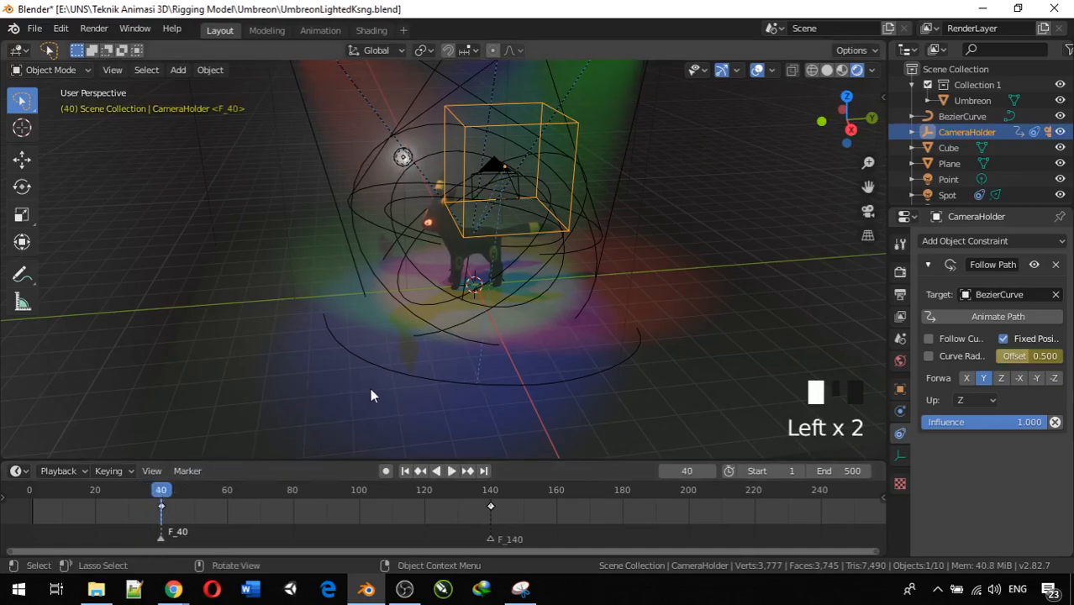
{"action": "left_click", "coordinate": [505, 171]}
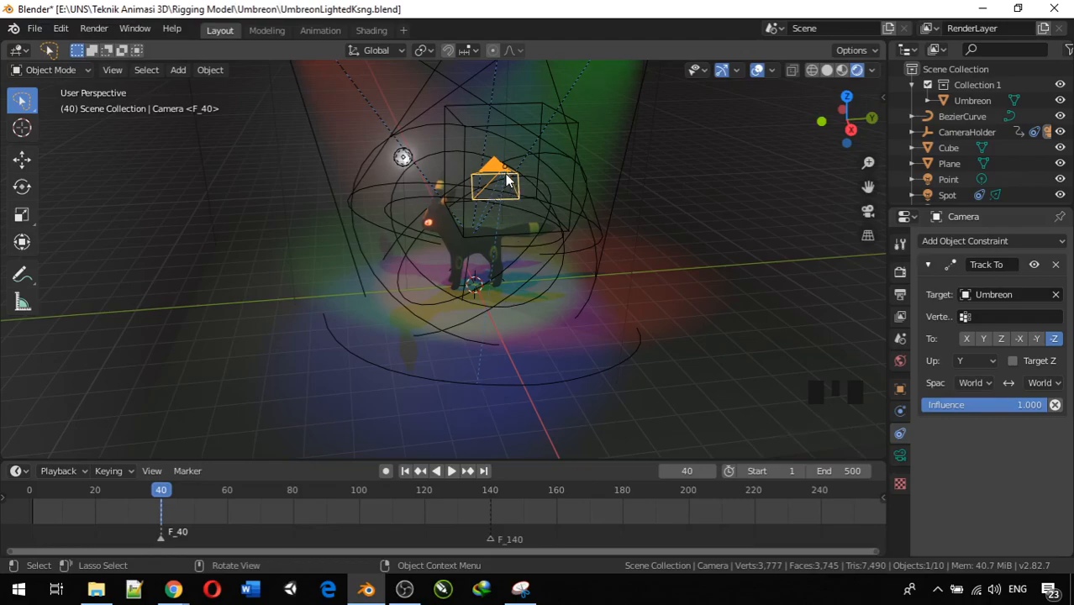
{"action": "key", "text": "g"}
{"action": "key", "text": "z"}
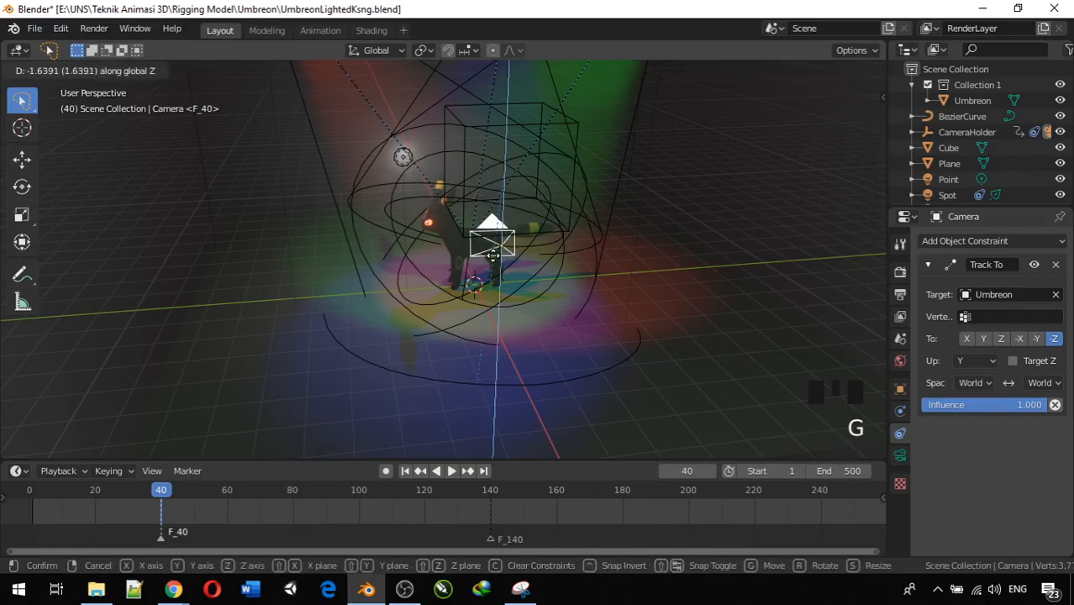
{"action": "left_click", "coordinate": [474, 403]}
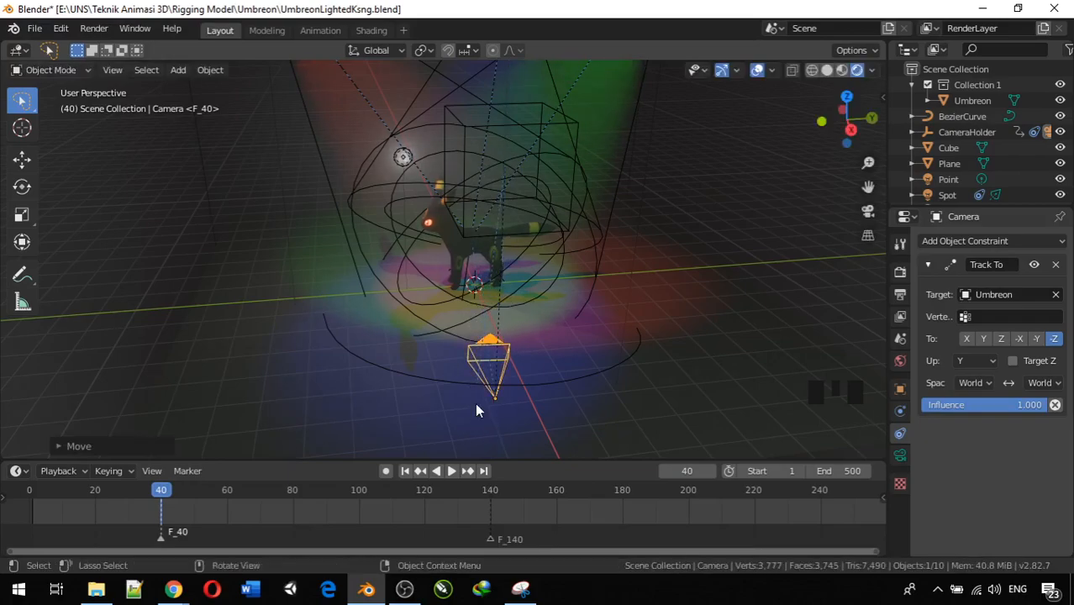
- Insert a Location keyframe for the lowered camera at frame 40
{"action": "middle_click_drag", "start_coordinate": [475, 402], "coordinate": [545, 416]}
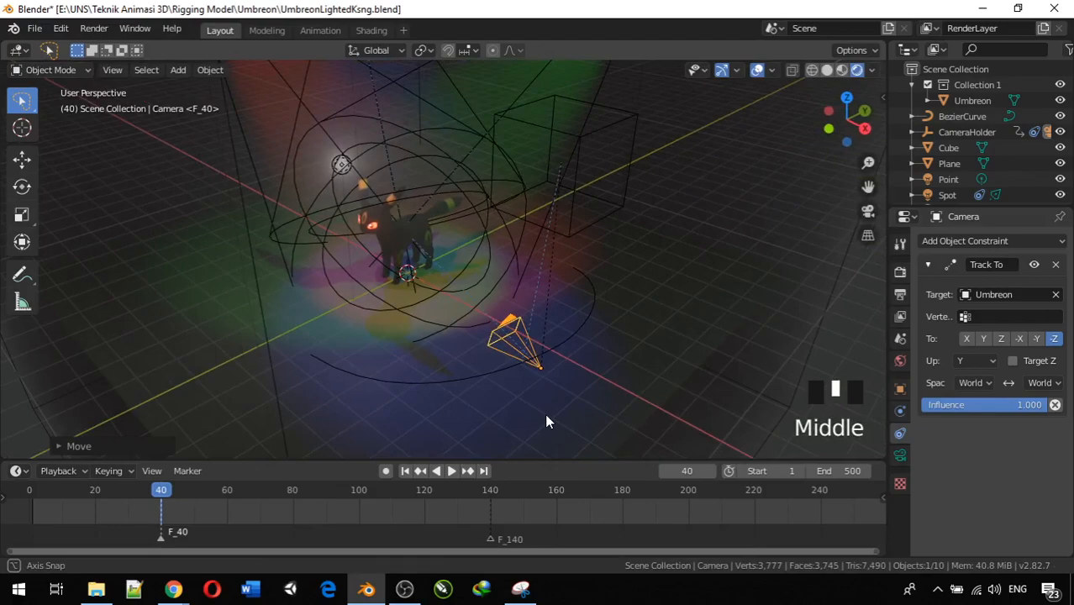
{"action": "middle_click_drag", "start_coordinate": [546, 302], "coordinate": [577, 325]}
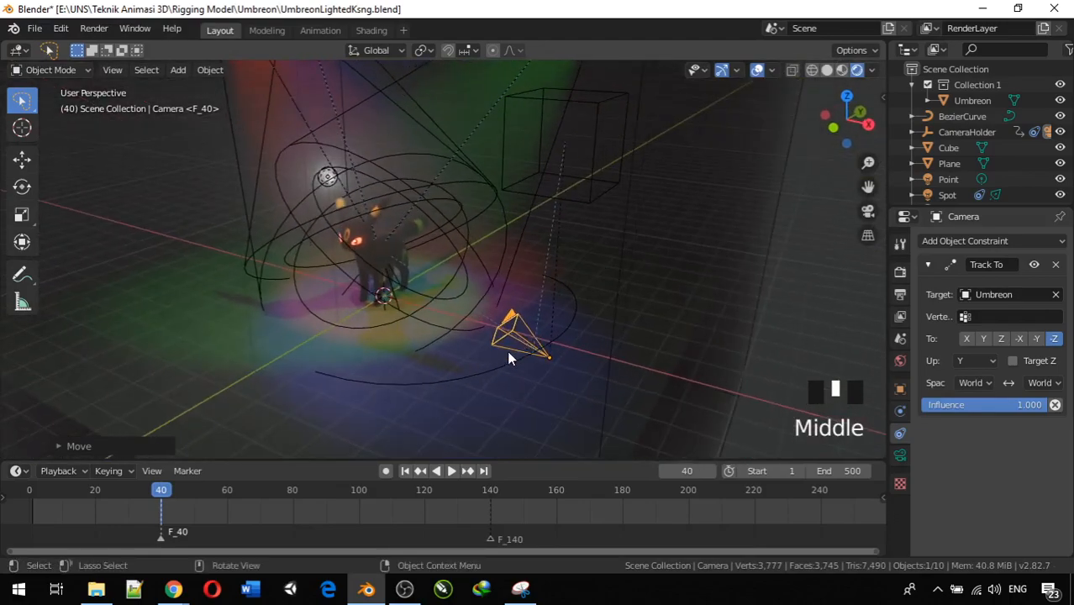
{"action": "key", "text": "i"}
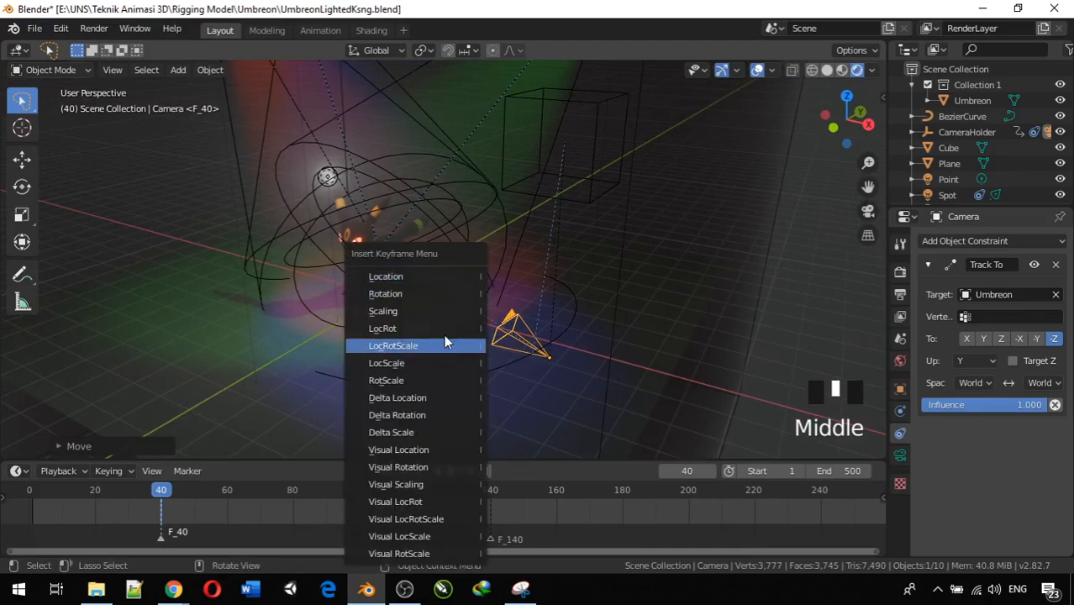
{"action": "left_click", "coordinate": [425, 275]}
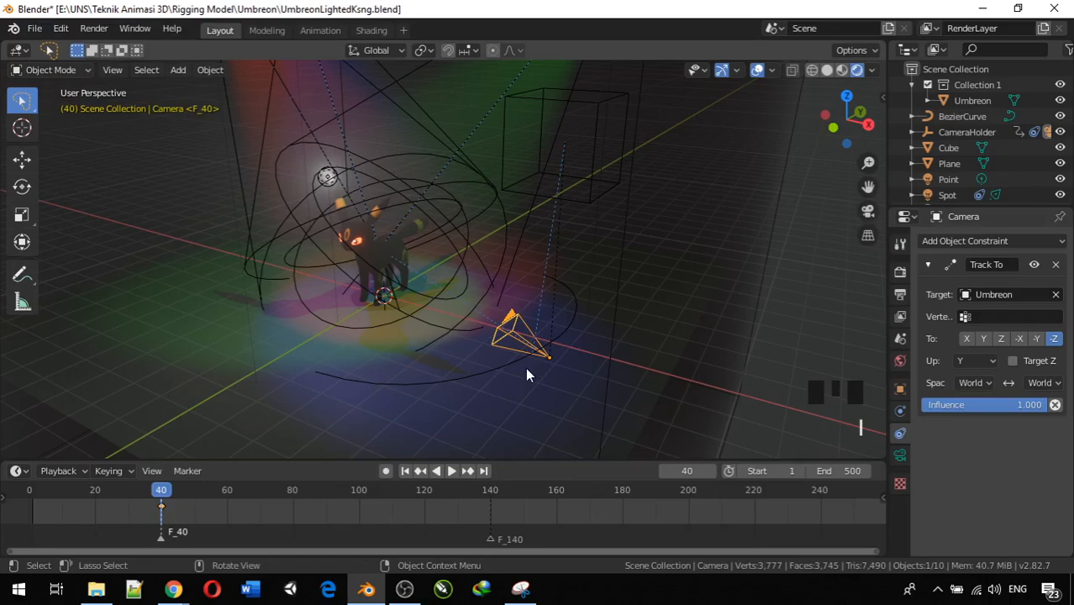
- Go to frame 140 and move the camera up about 5.96 along the global Z axis
{"action": "left_click", "coordinate": [491, 539]}
{"action": "left_click", "coordinate": [493, 496]}
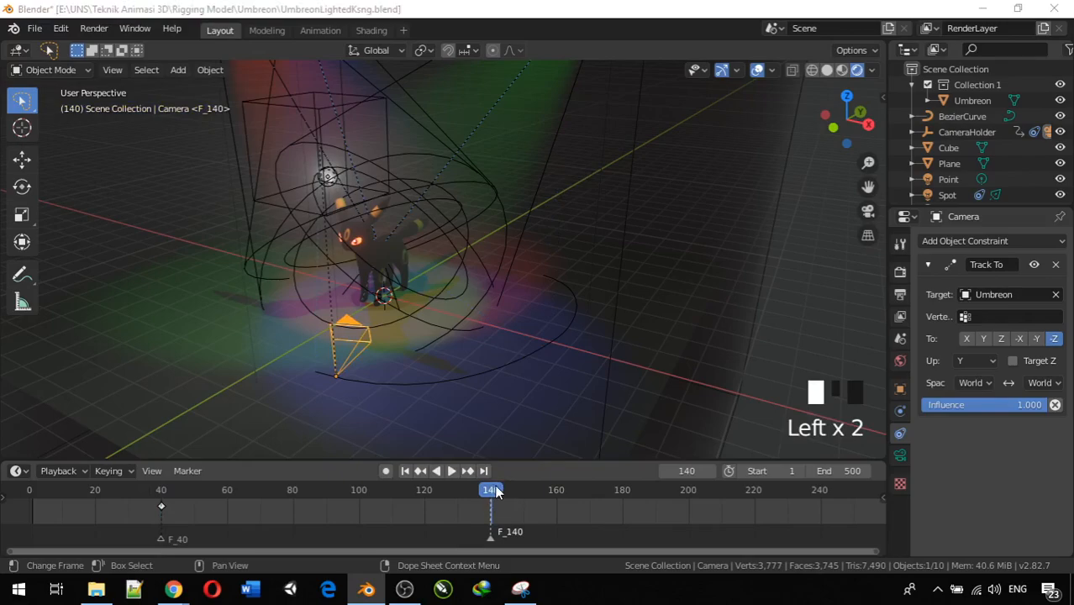
{"action": "left_click", "coordinate": [494, 494]}
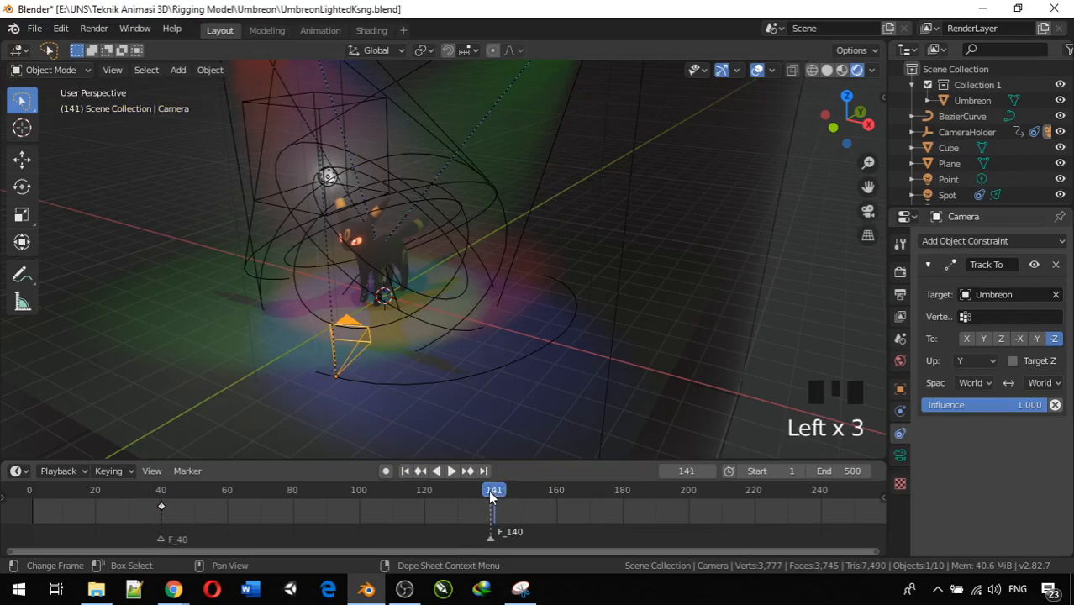
{"action": "left_click", "coordinate": [492, 497]}
{"action": "left_click_drag", "start_coordinate": [490, 492], "coordinate": [490, 491]}
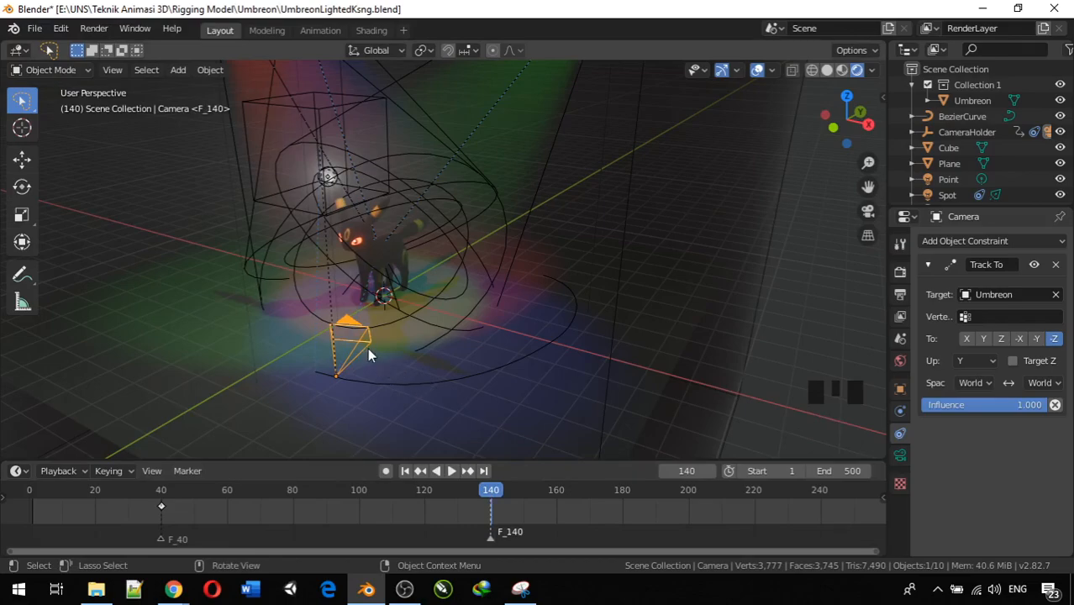
{"action": "middle_click_drag", "start_coordinate": [389, 371], "coordinate": [301, 360]}
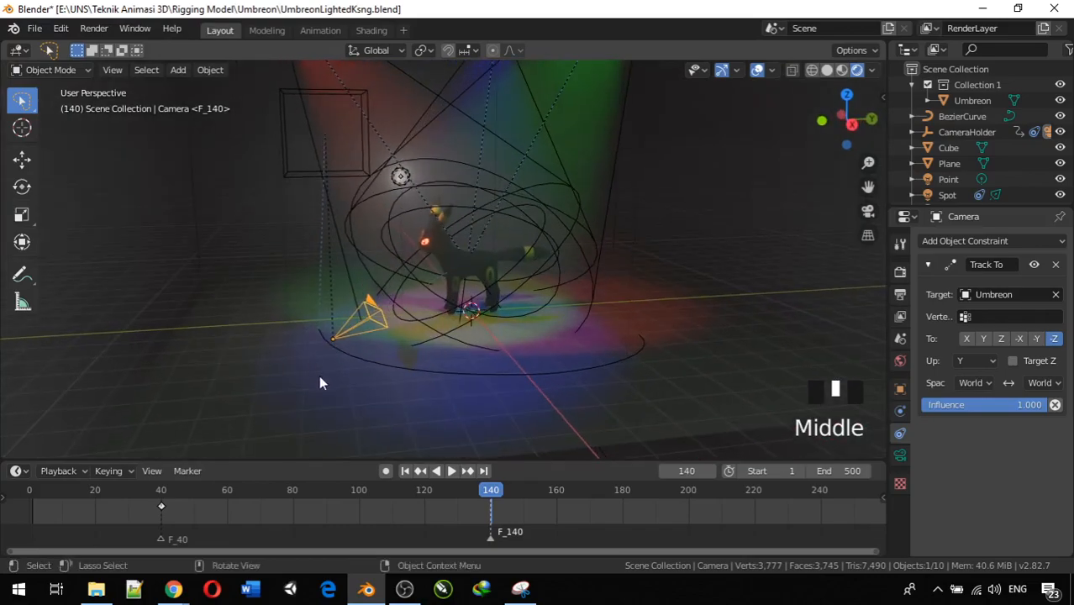
{"action": "key", "text": "g"}
{"action": "key", "text": "z"}
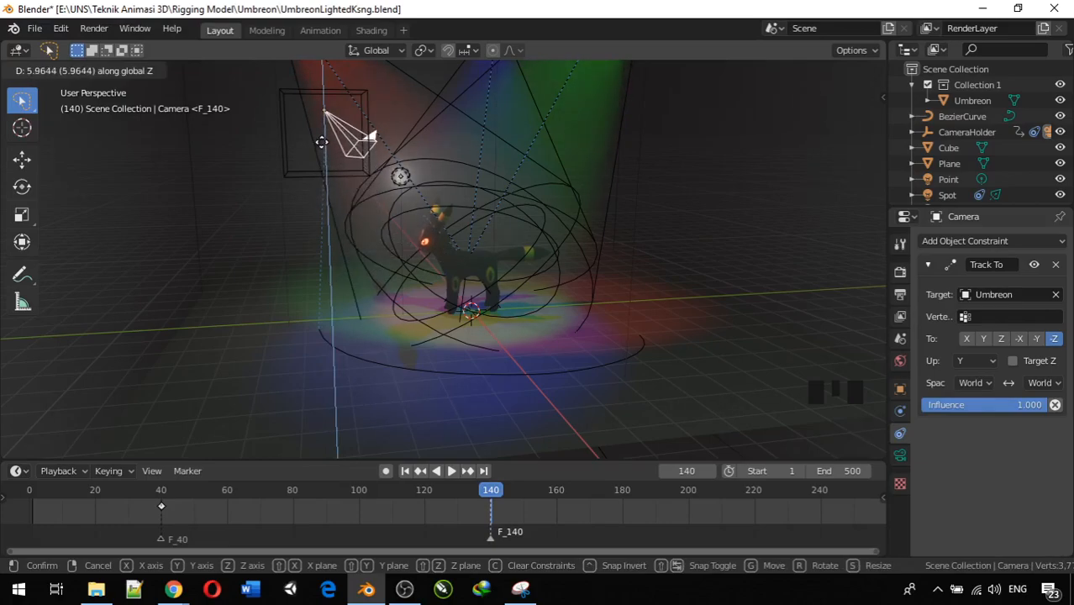
{"action": "left_click", "coordinate": [321, 142]}
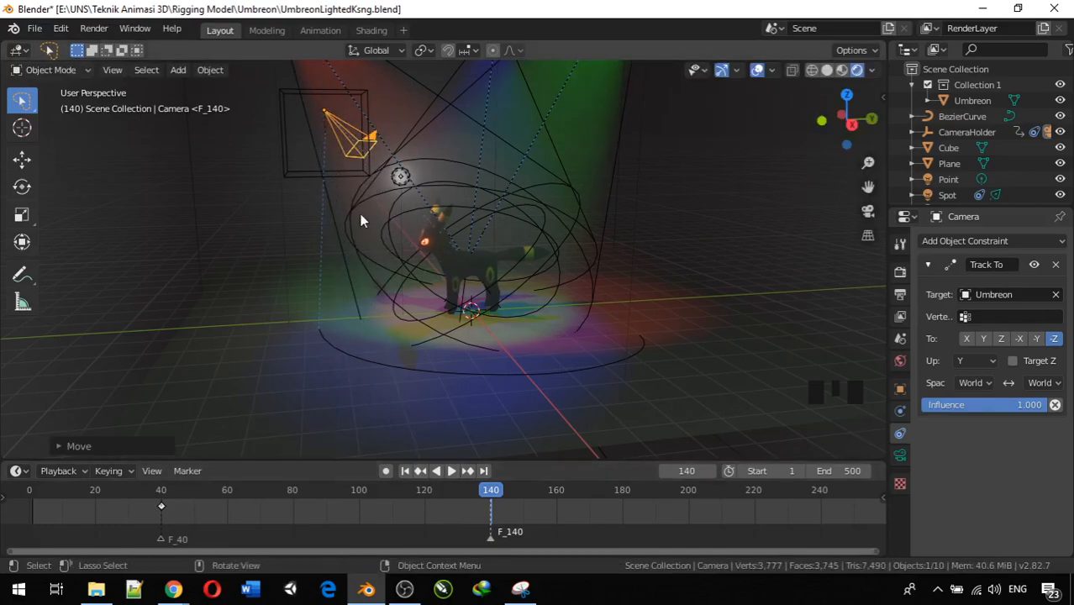
- Insert a Location keyframe for the raised camera at frame 140, and return to frame 1
{"action": "key", "text": "i"}
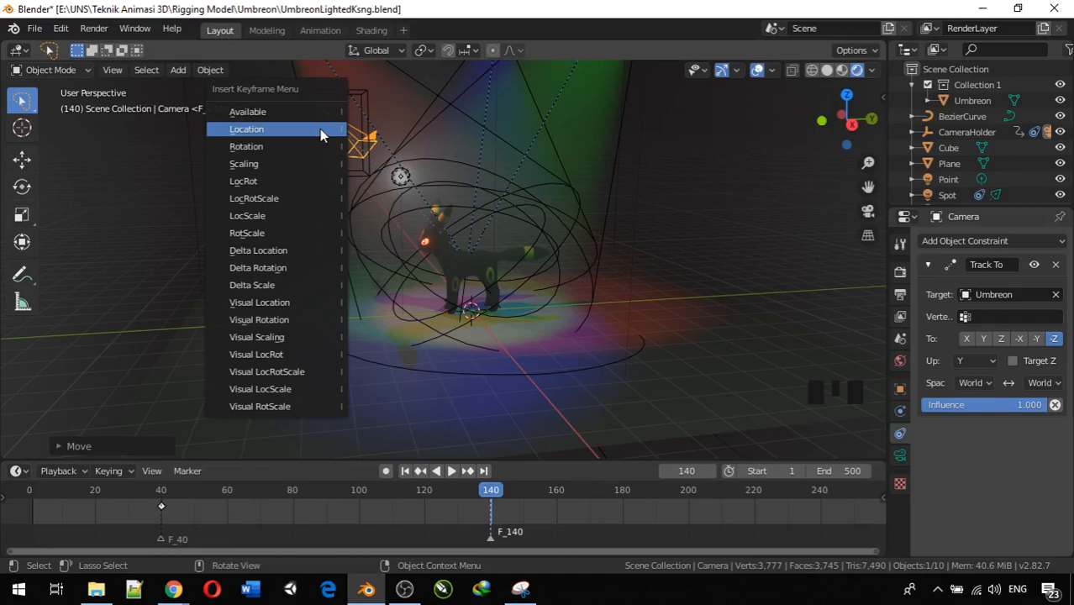
{"action": "left_click", "coordinate": [319, 129]}
{"action": "left_click_drag", "start_coordinate": [488, 487], "coordinate": [28, 494]}
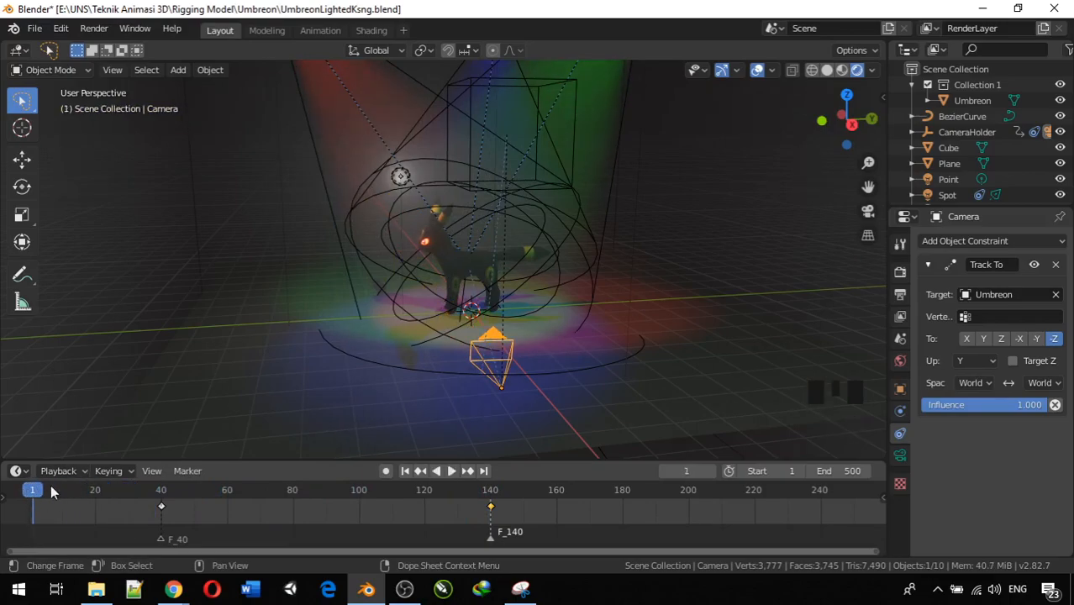
- Switch to the Animation workspace and frame the camera's location curves in the Graph Editor
{"action": "left_click", "coordinate": [310, 31]}
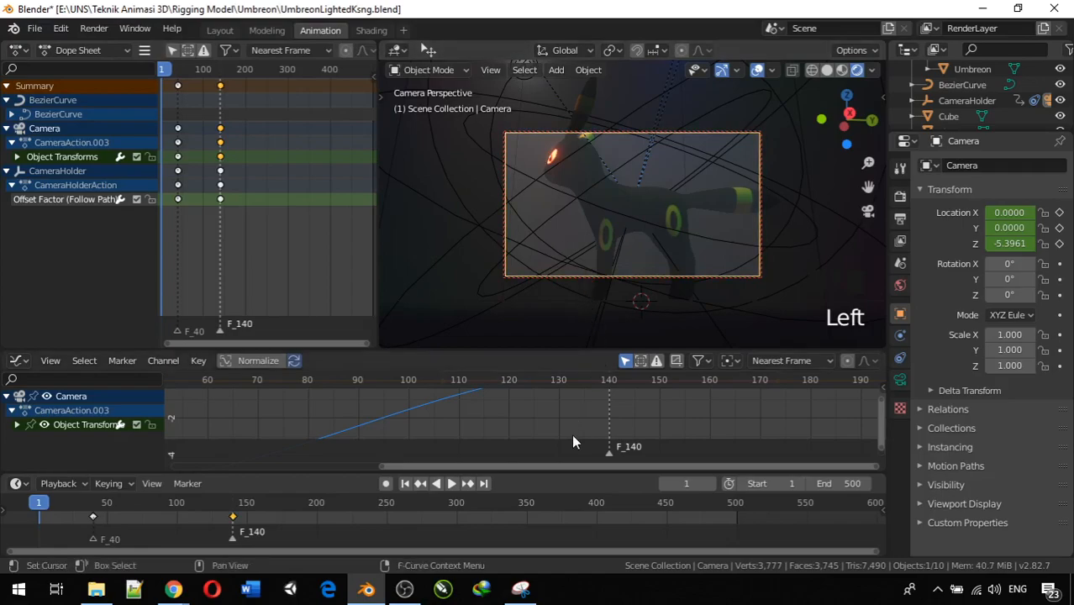
{"action": "key", "text": "Home"}
{"action": "scroll", "coordinate": [397, 410], "scroll_direction": "down", "scroll_amount": 1}
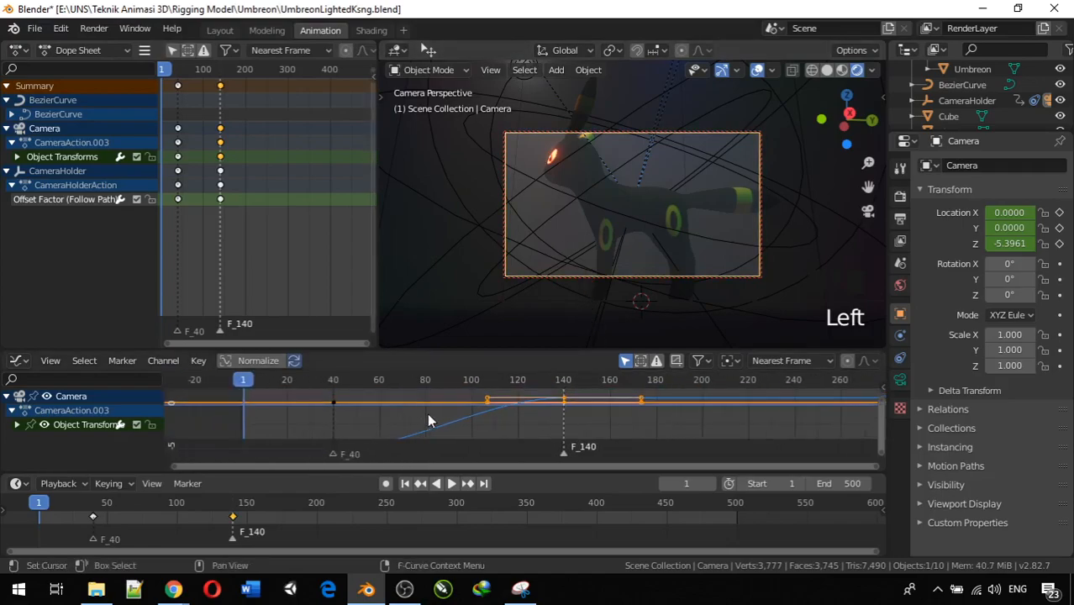
{"action": "scroll", "coordinate": [384, 428], "scroll_direction": "down", "scroll_amount": 3}
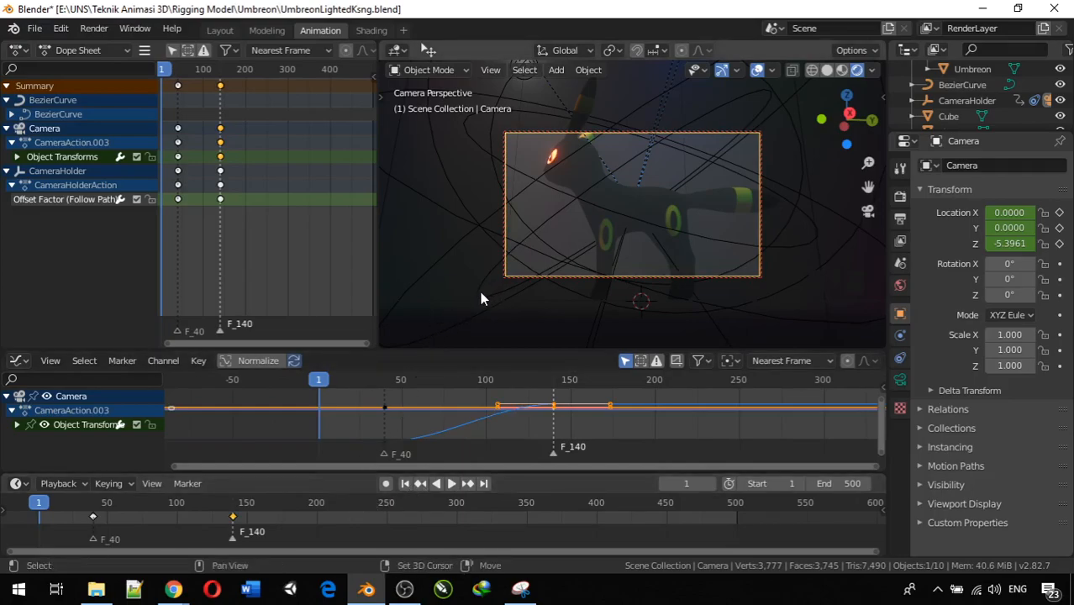
- Play the animation through the camera view, and scrub back to frame 85
{"action": "key", "text": "space"}
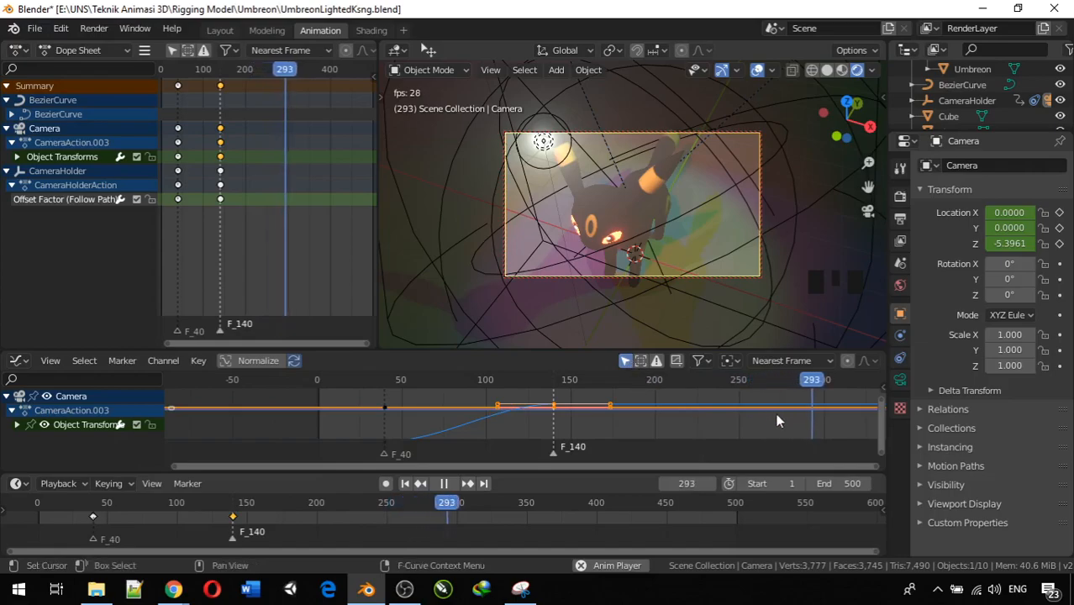
{"action": "key", "text": "space"}
{"action": "left_click_drag", "start_coordinate": [806, 393], "coordinate": [460, 383]}
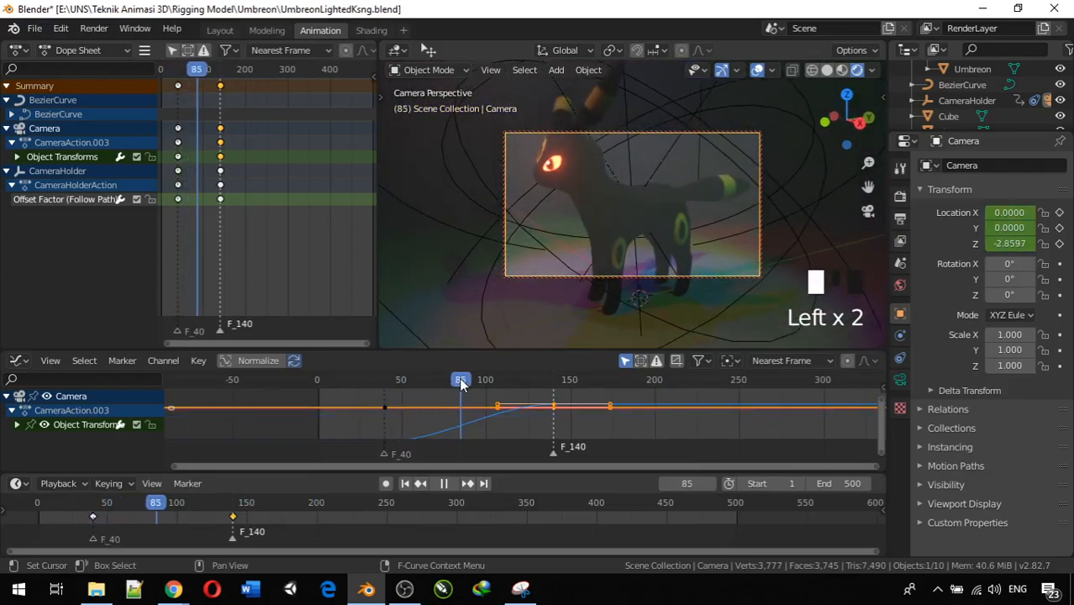
- Lower the camera's Y Location key at frame 140 in the Graph Editor to about -1.9
{"action": "left_click", "coordinate": [480, 424]}
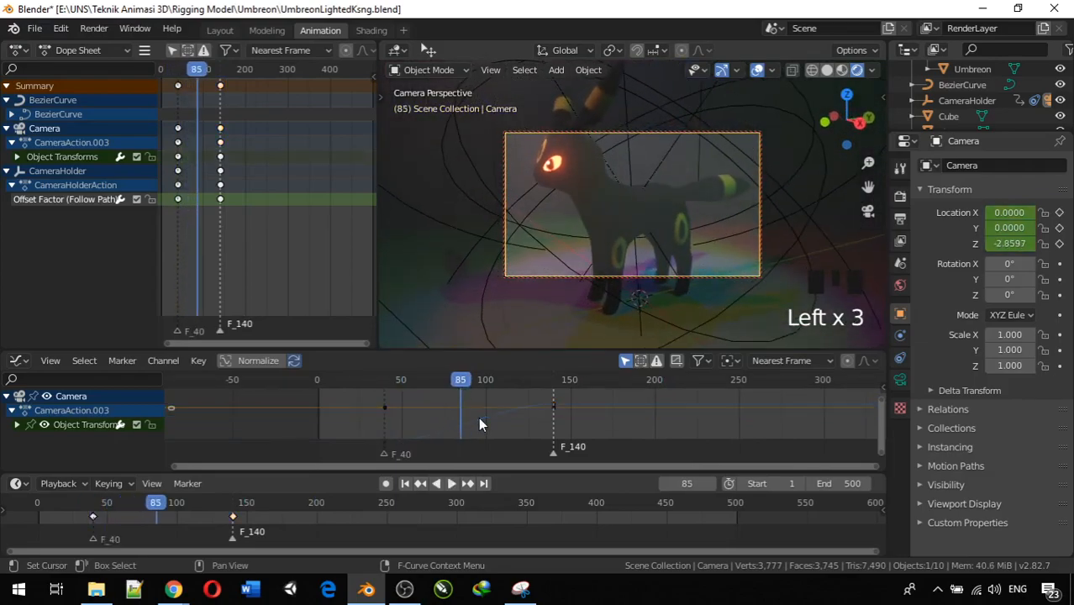
{"action": "left_click", "coordinate": [554, 407]}
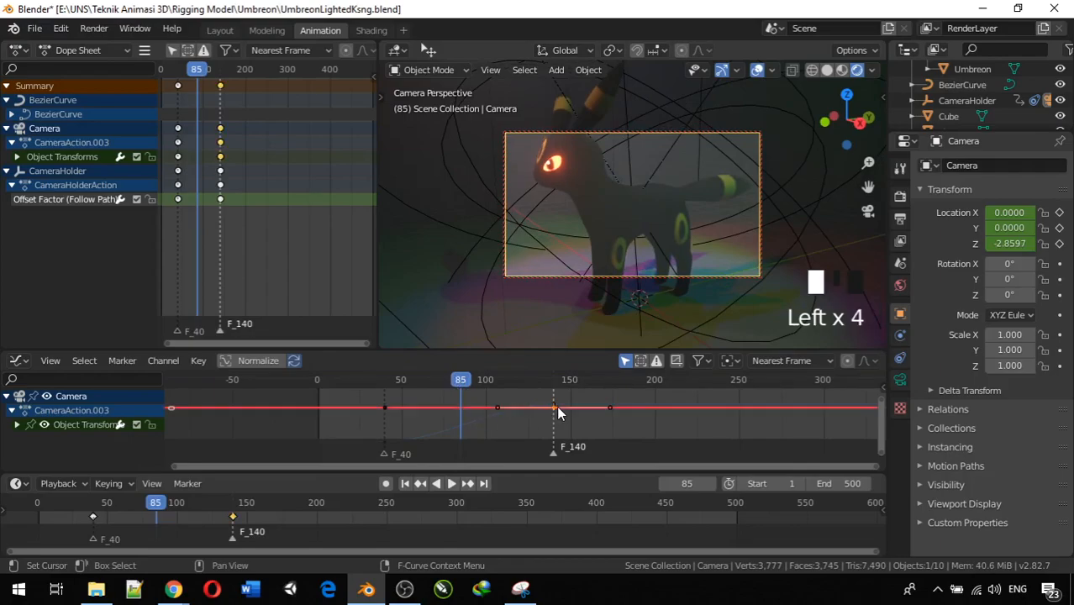
{"action": "left_click", "coordinate": [552, 407]}
{"action": "left_click_drag", "start_coordinate": [553, 410], "coordinate": [551, 430]}
{"action": "mouse_move", "coordinate": [456, 378]}
{"action": "left_mouse_down"}
{"action": "mouse_move", "coordinate": [383, 380]}
{"action": "mouse_move", "coordinate": [564, 383]}
{"action": "mouse_move", "coordinate": [424, 385]}
{"action": "mouse_move", "coordinate": [438, 389]}
{"action": "left_mouse_up"}
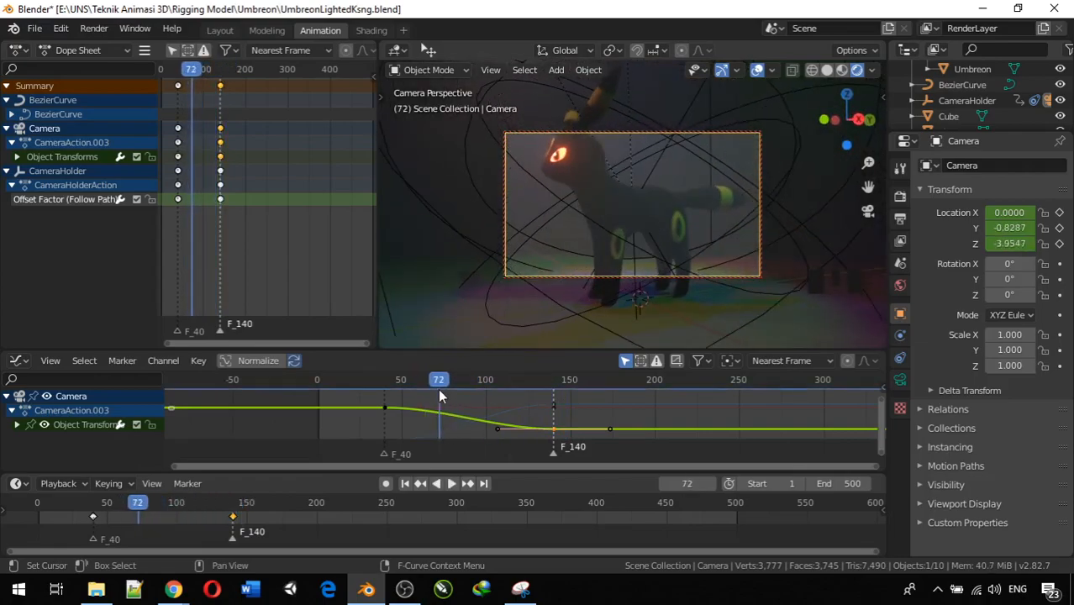
{"action": "mouse_move", "coordinate": [551, 431]}
{"action": "left_mouse_down"}
{"action": "mouse_move", "coordinate": [556, 402]}
{"action": "mouse_move", "coordinate": [554, 416]}
{"action": "left_mouse_up"}
- Go back to about frame 43 and preview the camera move with the adjusted Y Location curve
{"action": "left_click_drag", "start_coordinate": [435, 382], "coordinate": [387, 384]}
{"action": "key", "text": "Left"}
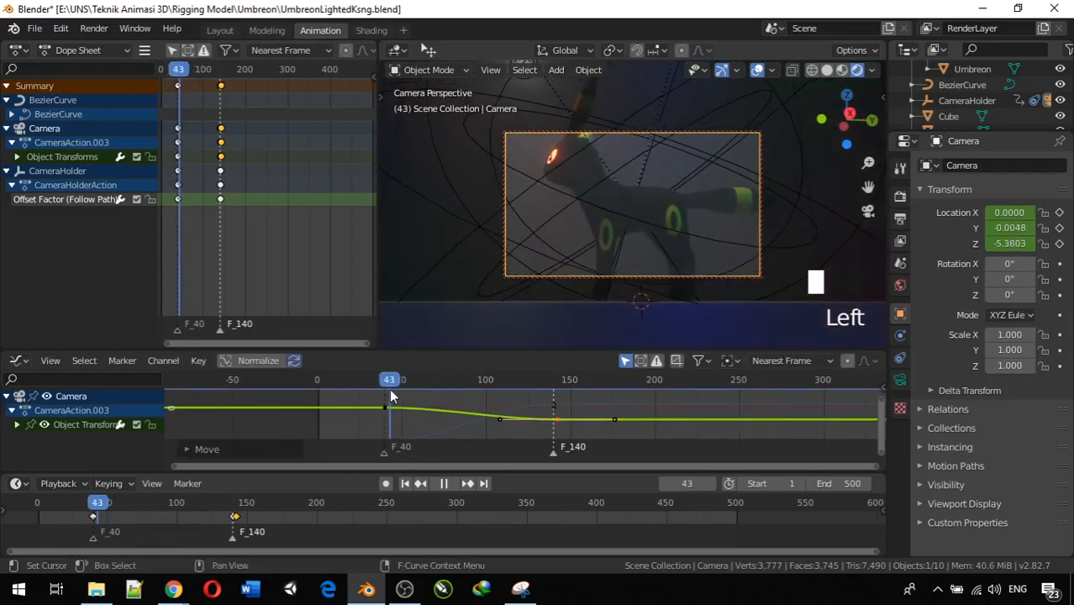
{"action": "key", "text": "space"}
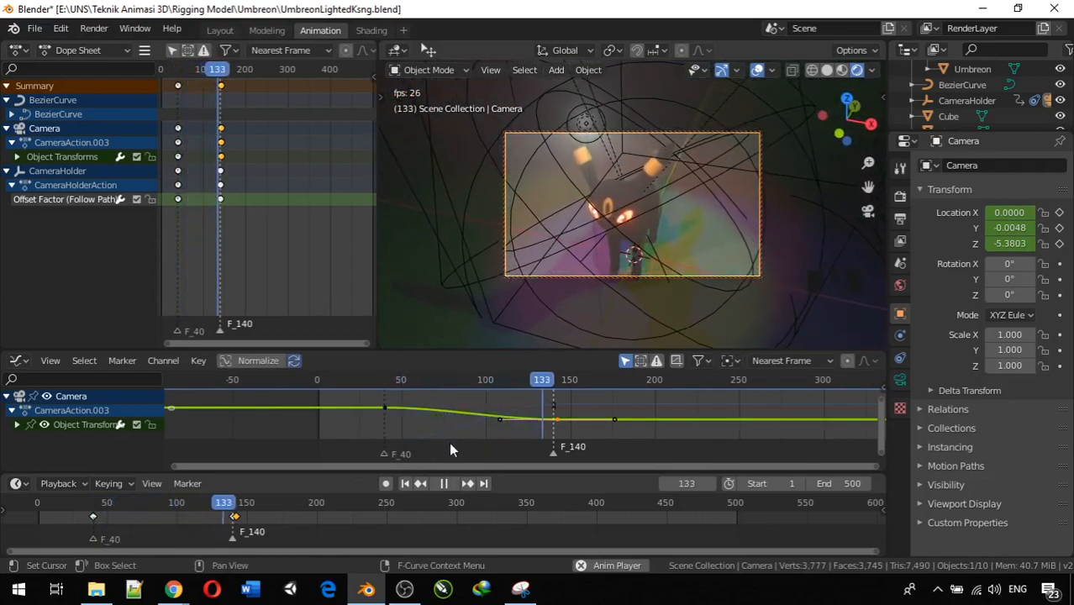
{"action": "key", "text": "space"}
- Try moving the camera's X Location key from frame 140 to an earlier frame at about -4.95, preview the motion, and undo the change
{"action": "left_click_drag", "start_coordinate": [554, 420], "coordinate": [488, 445]}
{"action": "key", "text": "space"}
{"action": "left_click_drag", "start_coordinate": [529, 378], "coordinate": [370, 388]}
{"action": "key", "text": "space"}
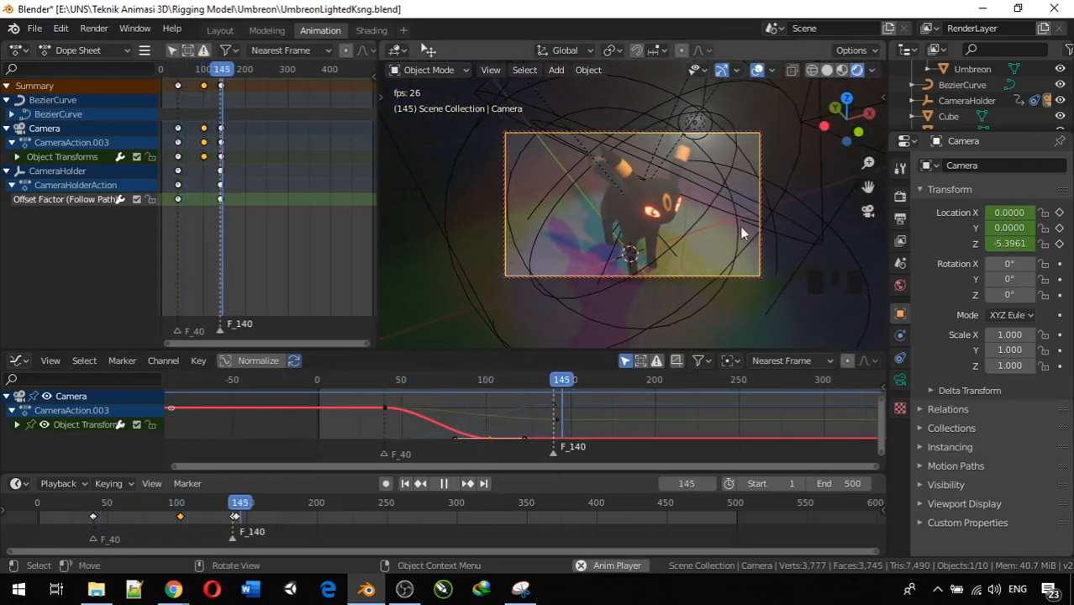
{"action": "key", "text": "space"}
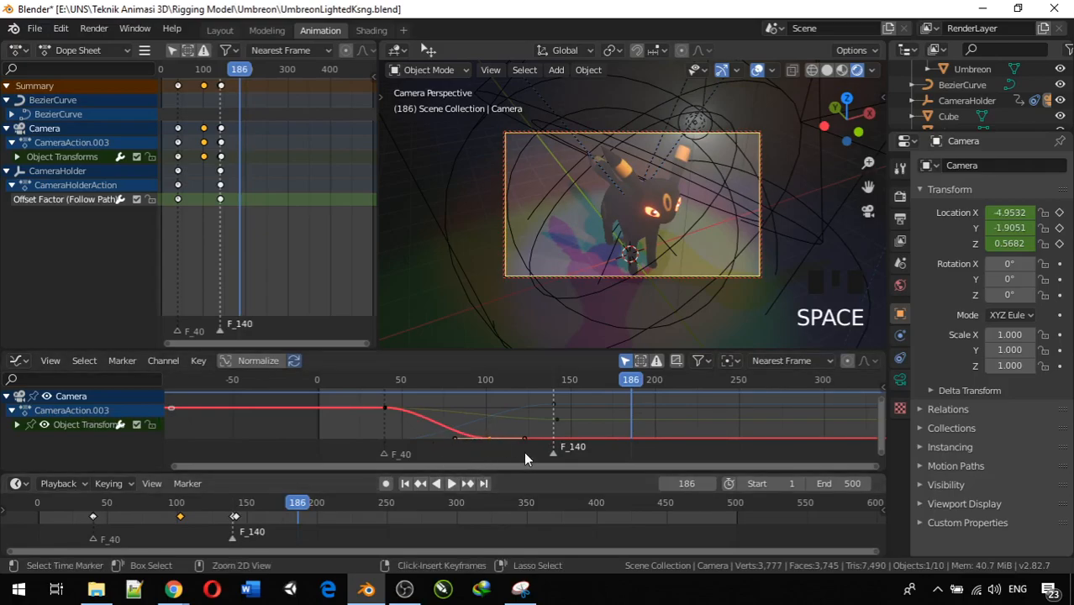
{"action": "key", "text": "ctrl+z"}
{"action": "key", "text": "ctrl+z"}
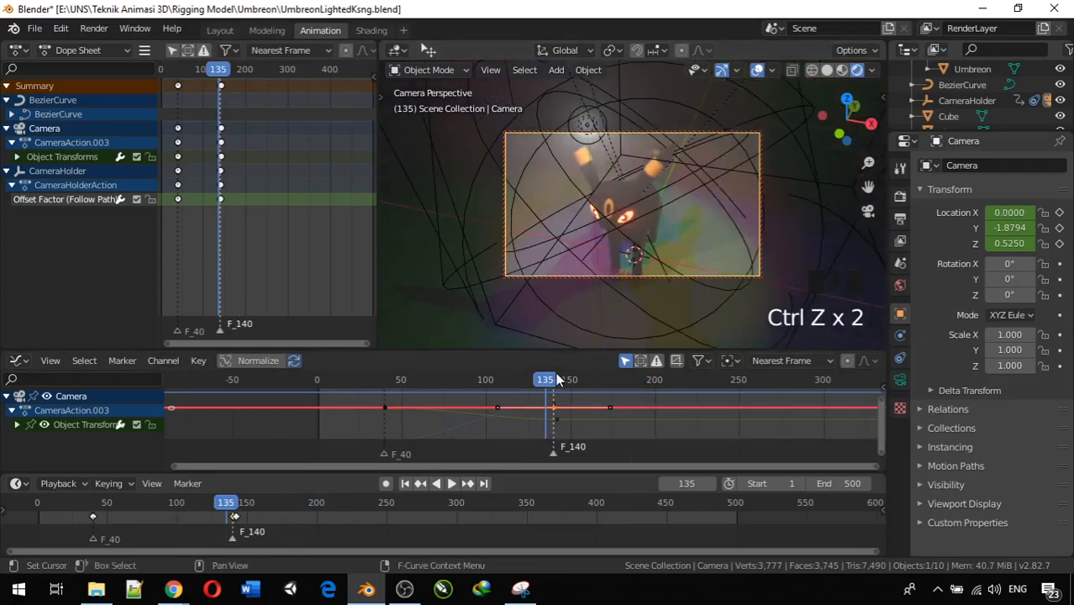
- Rewind to frame 0, return to the Layout workspace, and play the camera's path from the user perspective before rewinding again
{"action": "left_click_drag", "start_coordinate": [548, 380], "coordinate": [455, 420]}
{"action": "left_click_drag", "start_coordinate": [524, 420], "coordinate": [303, 429]}
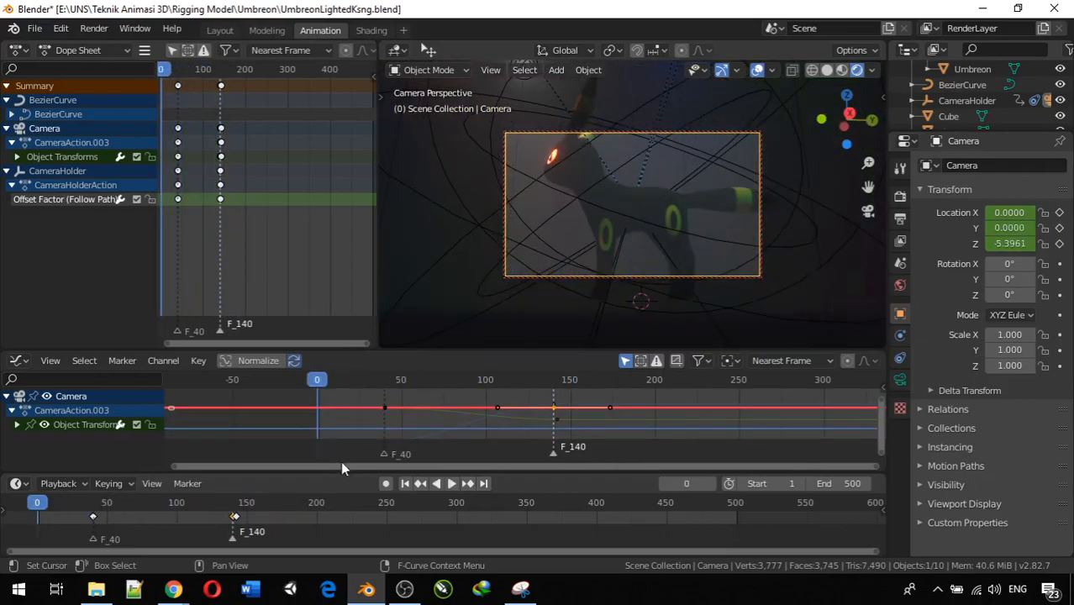
{"action": "left_click", "coordinate": [227, 31]}
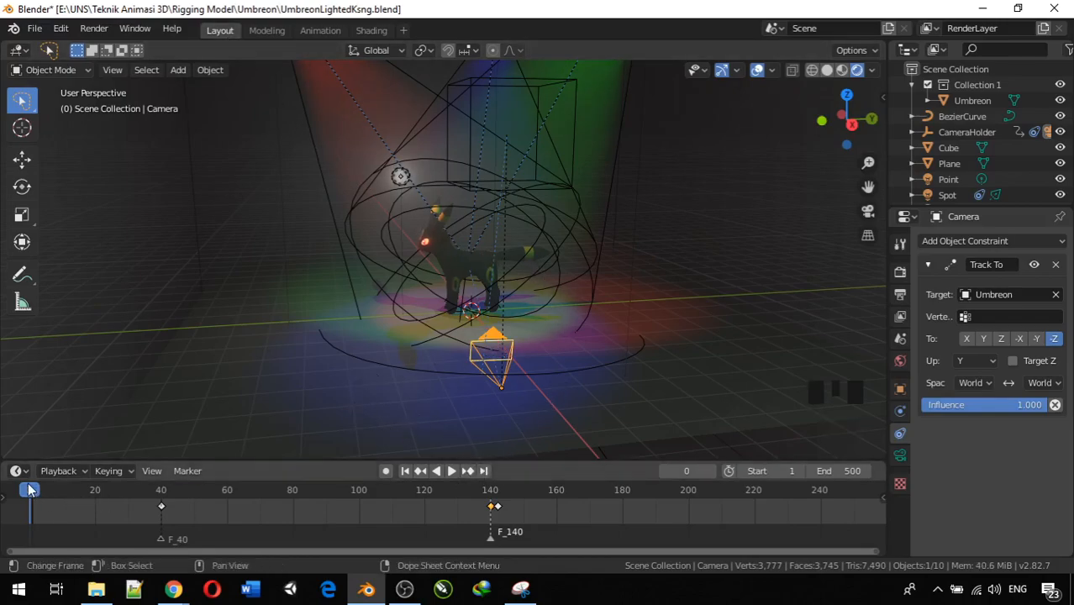
{"action": "left_click_drag", "start_coordinate": [27, 485], "coordinate": [5, 482]}
{"action": "key", "text": "space"}
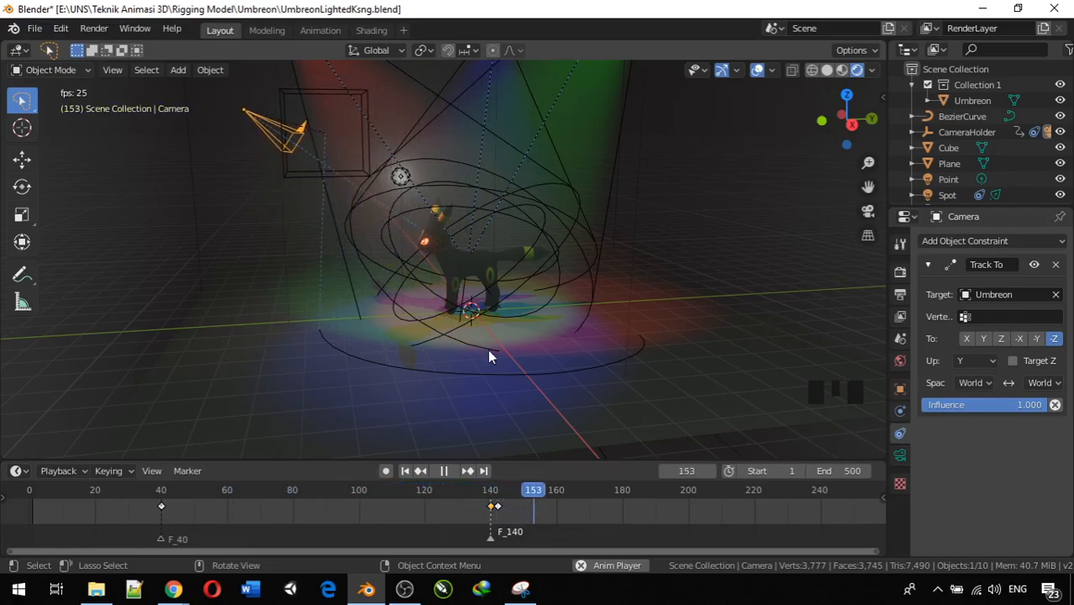
{"action": "key", "text": "space"}
{"action": "left_click_drag", "start_coordinate": [540, 494], "coordinate": [881, 478]}
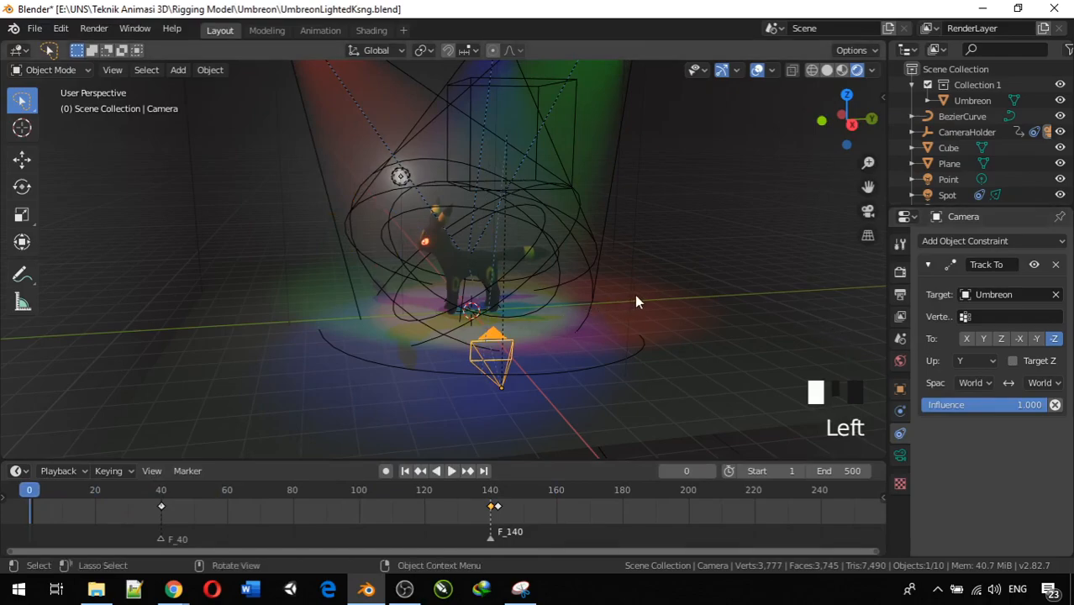
- Look through the camera and play the animation from frame 0 to about frame 171
{"action": "key", "text": "KP_0"}
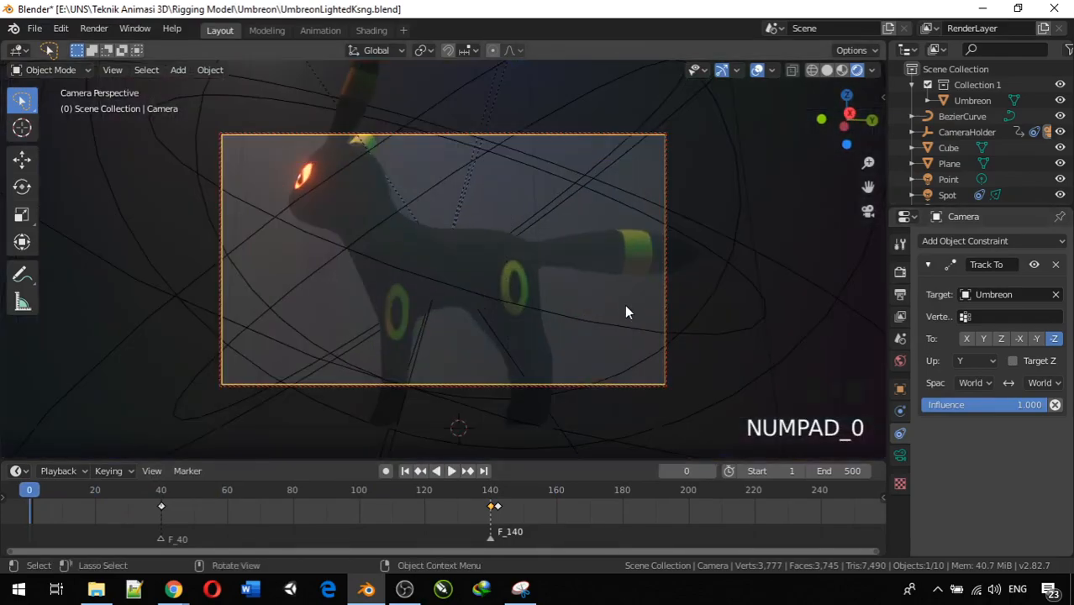
{"action": "key", "text": "space"}
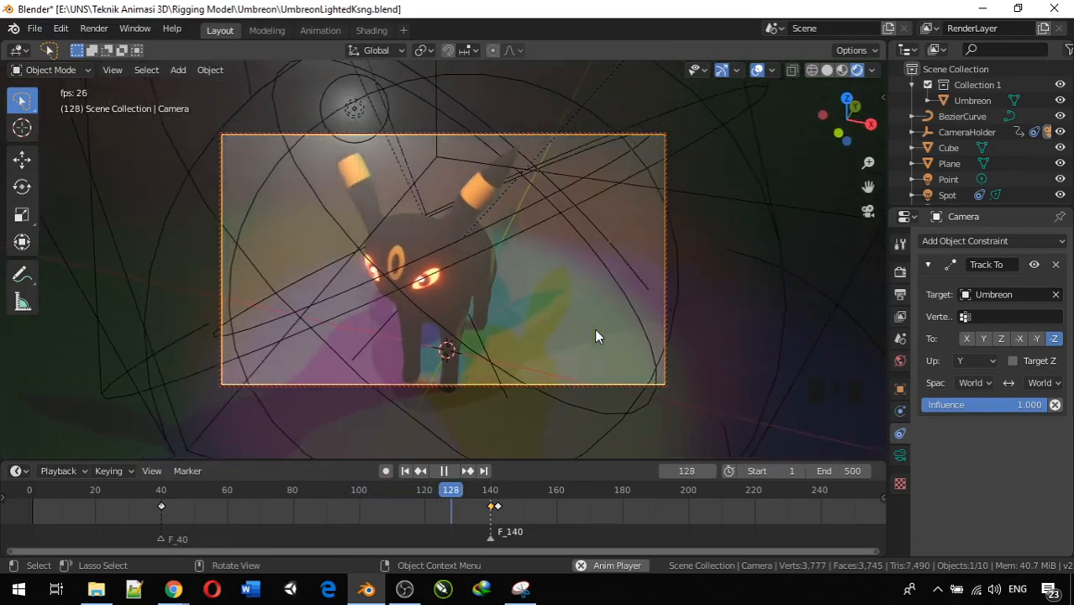
{"action": "key", "text": "space"}
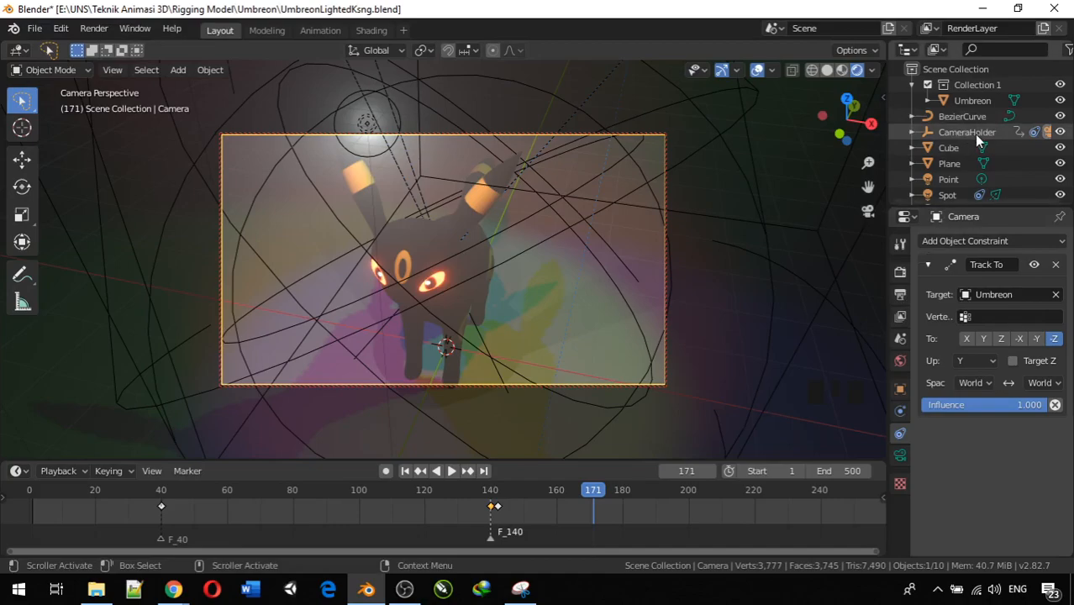
- Expand CameraHolder in the Outliner and select the Camera parented under it
{"action": "left_click", "coordinate": [913, 133]}
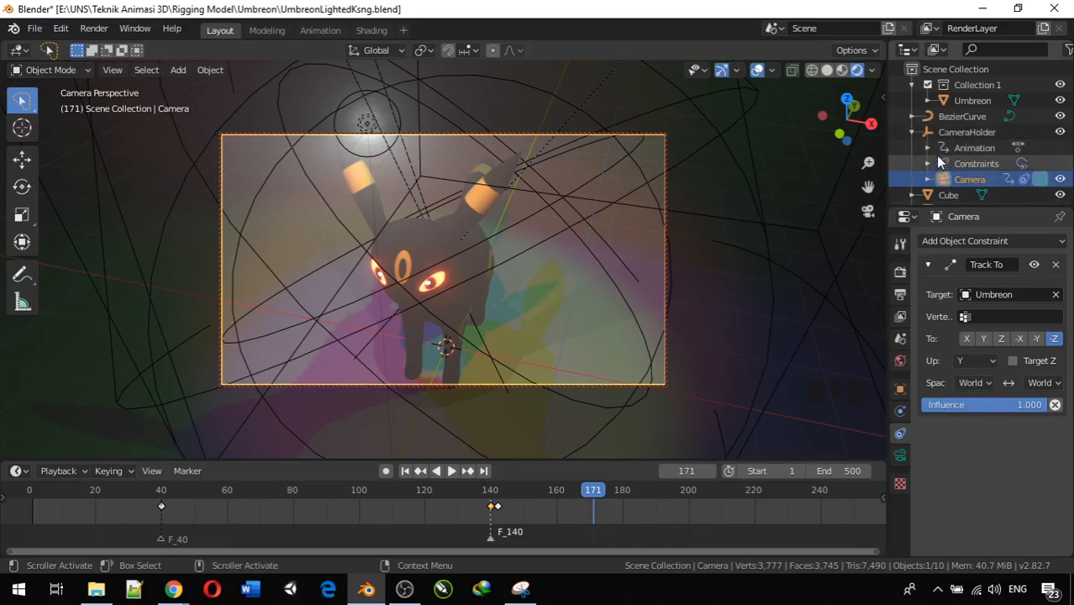
{"action": "left_click", "coordinate": [950, 187]}
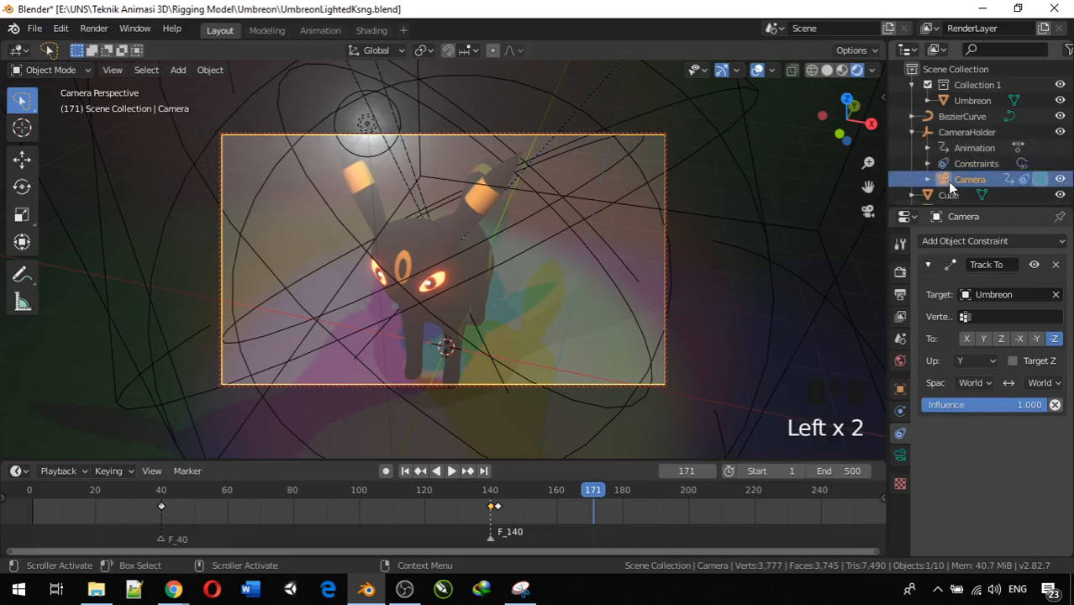